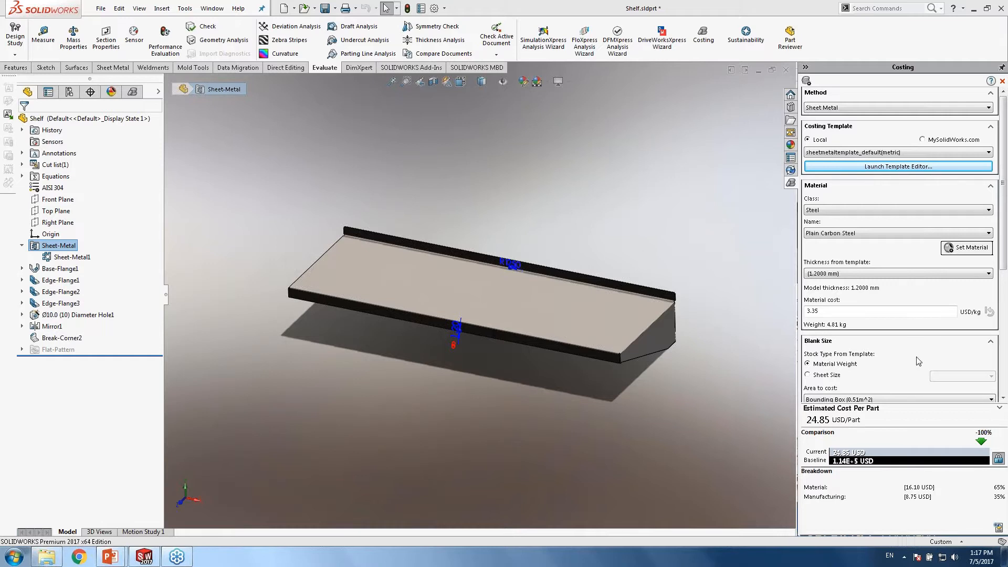
{"action": "left_click", "coordinate": [679, 289]}
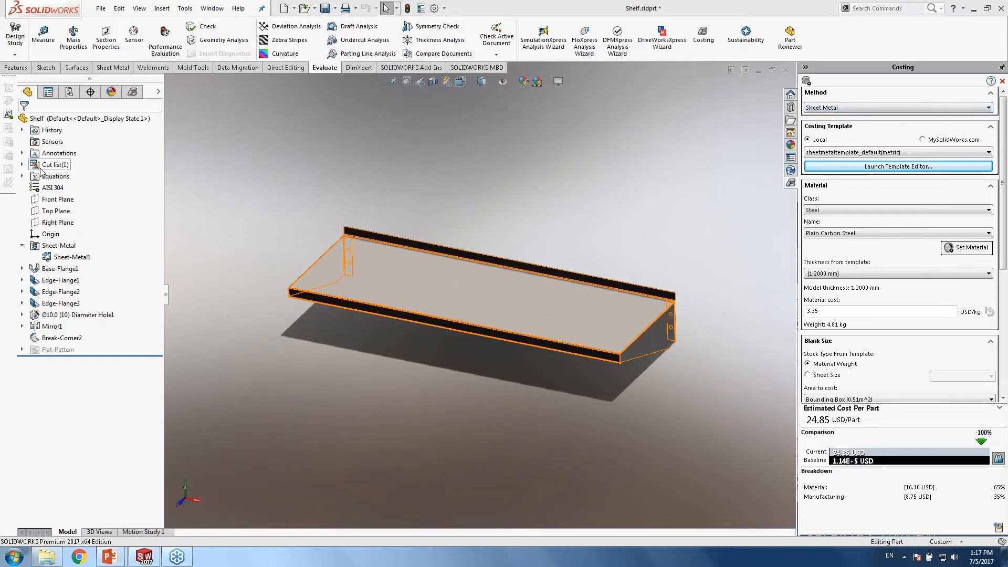
{"action": "mouse_move", "coordinate": [43, 252]}
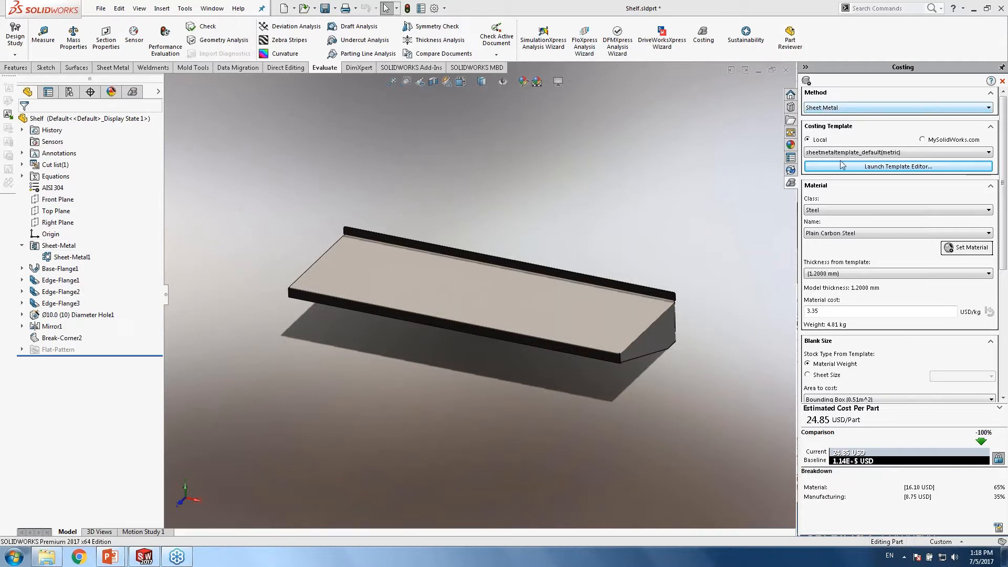
{"action": "left_click", "coordinate": [826, 154]}
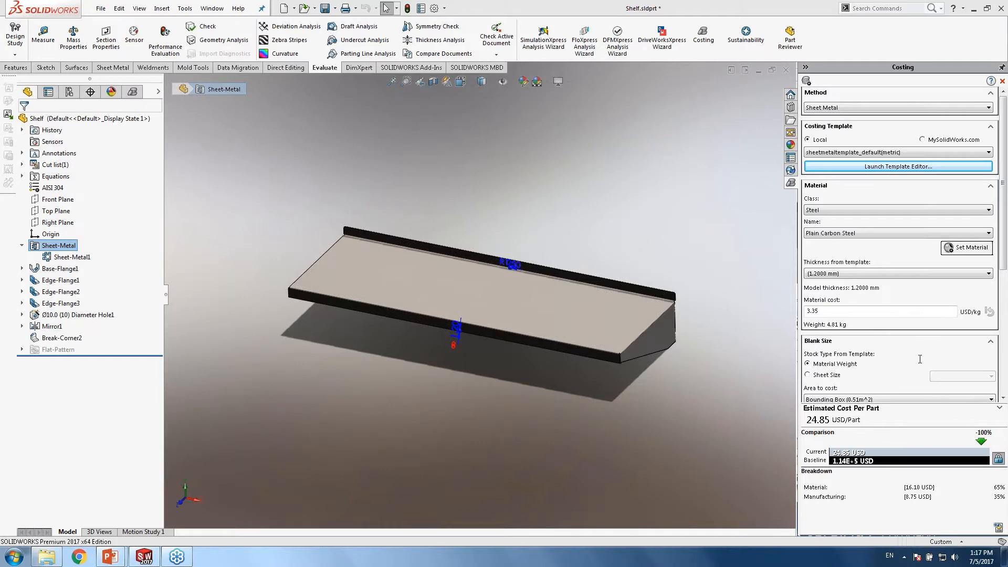
{"action": "left_click", "coordinate": [741, 235]}
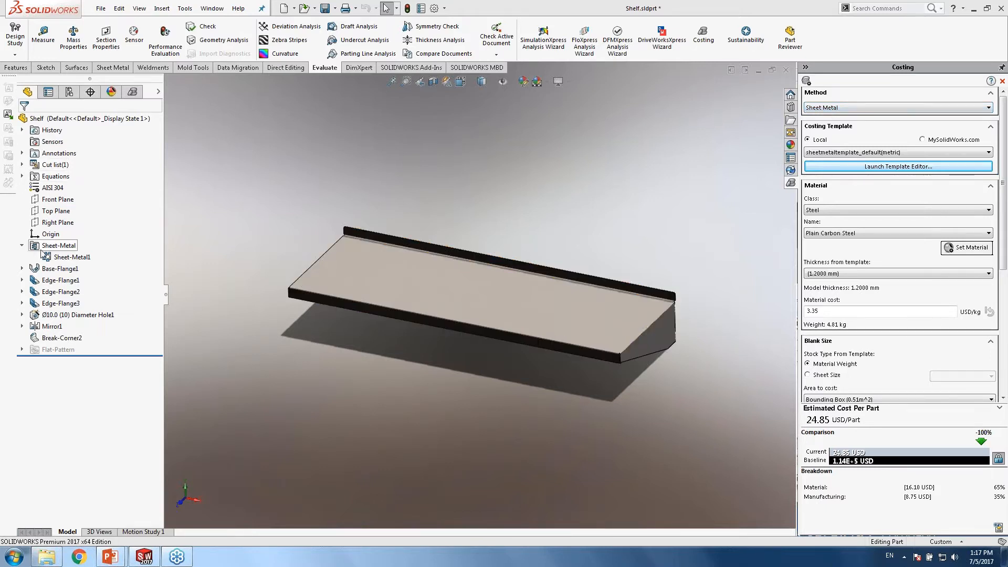
{"action": "mouse_move", "coordinate": [42, 253]}
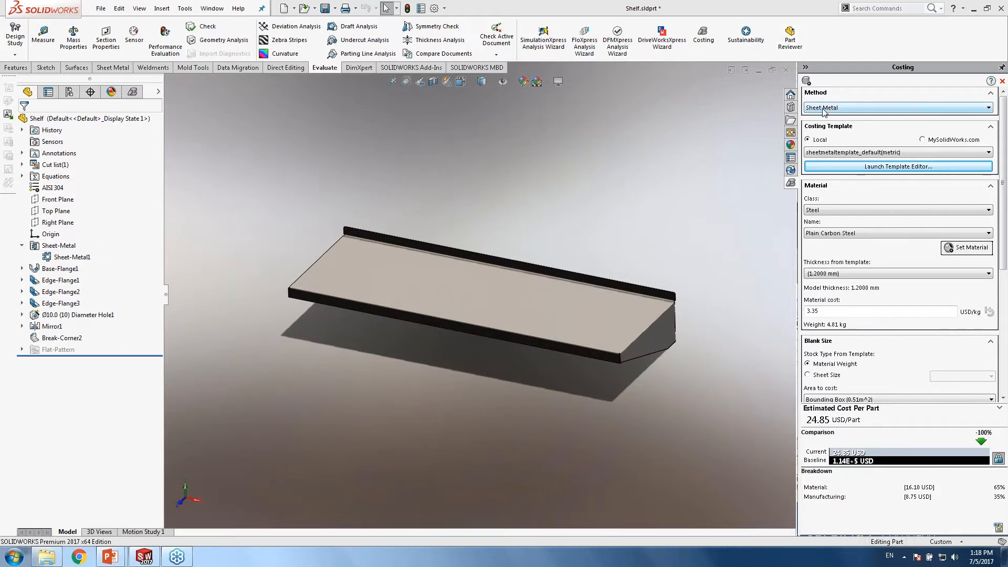
{"action": "left_click", "coordinate": [826, 153]}
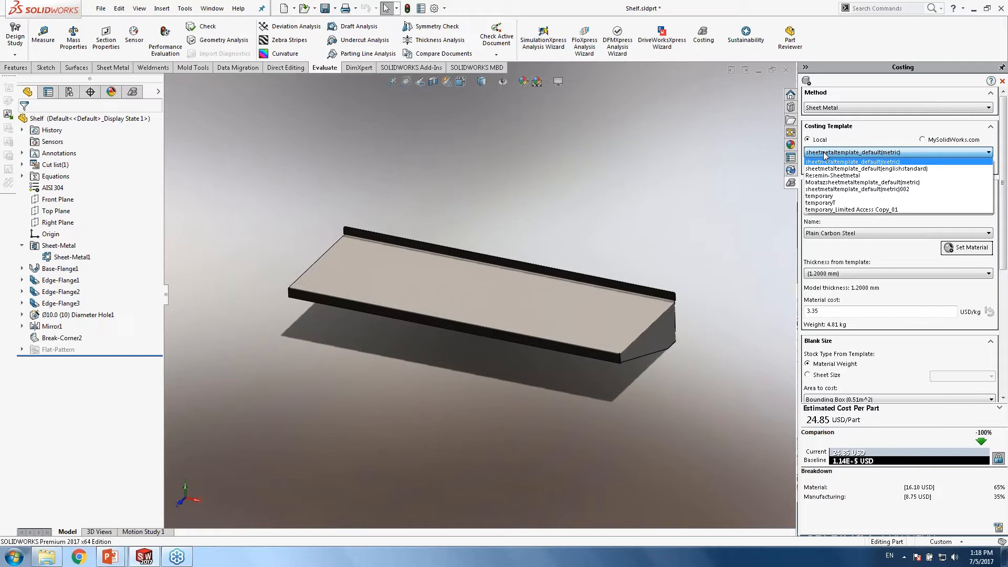
{"action": "left_click", "coordinate": [826, 153]}
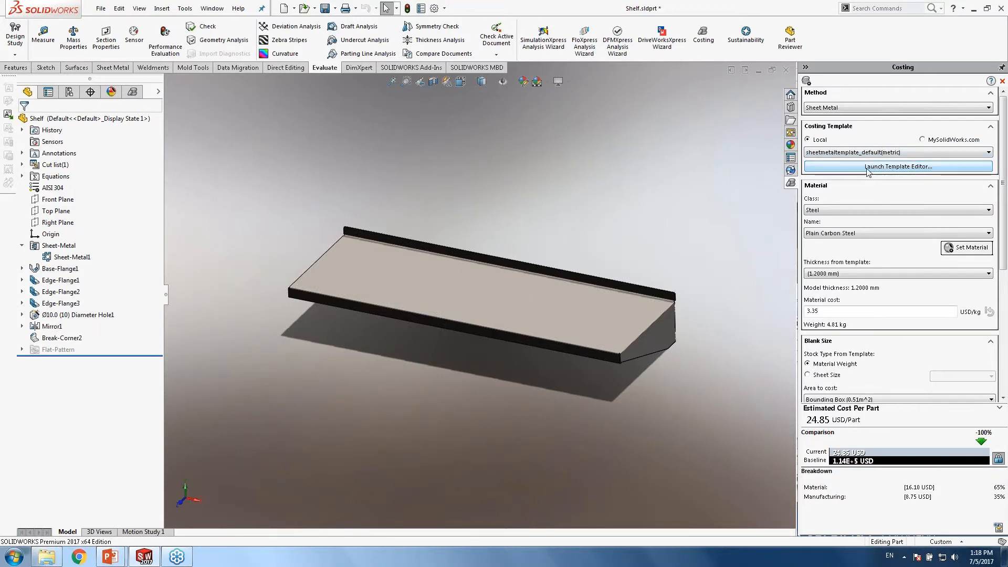
Set the default single-body total number of parts and lot size both to 1 in the costing options
{"action": "left_click", "coordinate": [807, 81]}
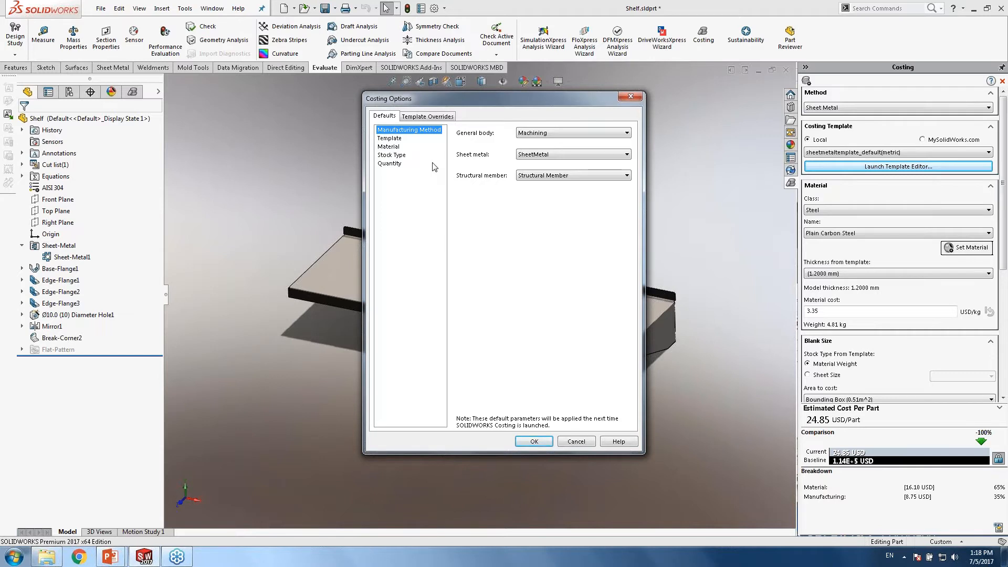
{"action": "left_click", "coordinate": [390, 139]}
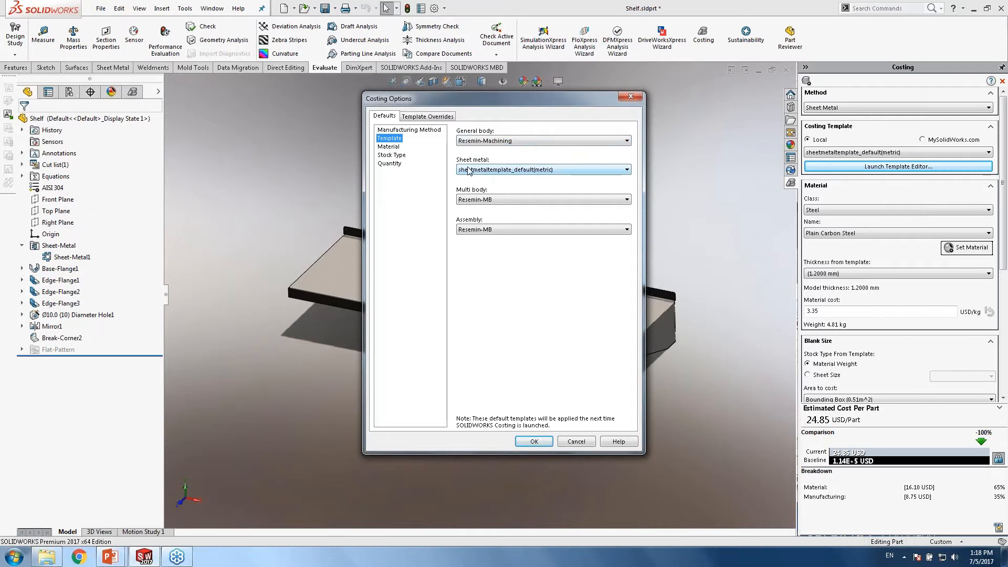
{"action": "left_click", "coordinate": [389, 164]}
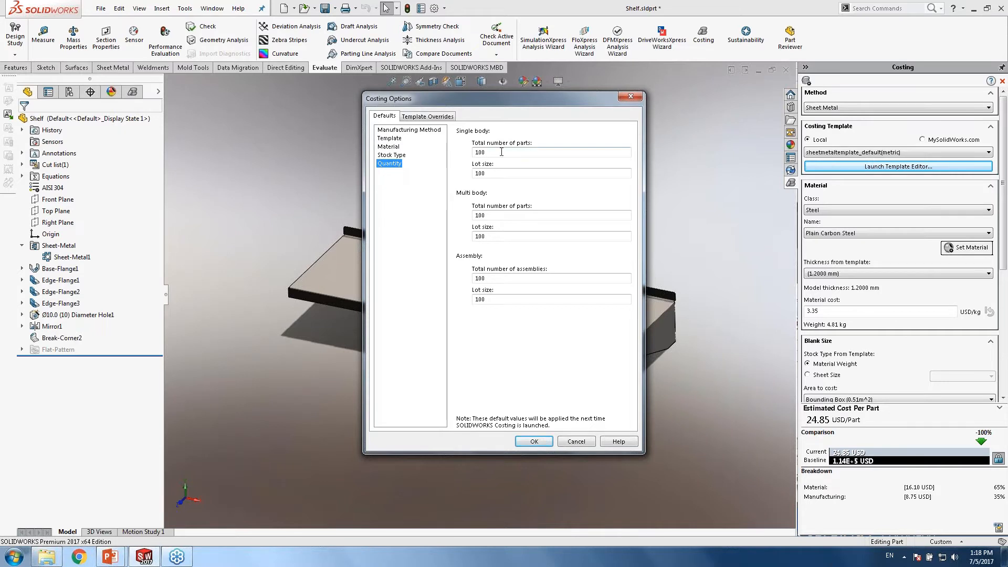
{"action": "double_click", "coordinate": [502, 151]}
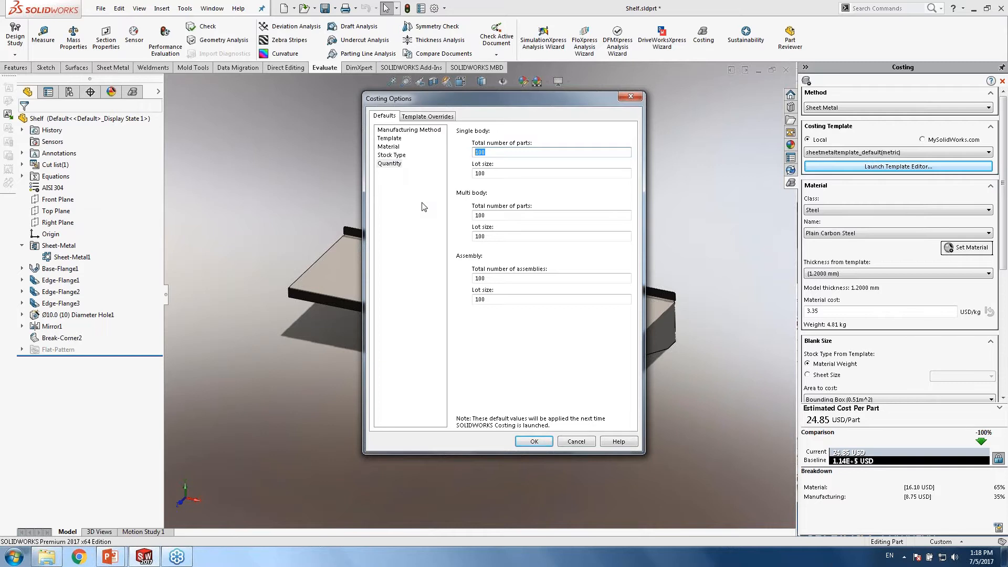
{"action": "type", "text": "1"}
{"action": "key", "text": "Tab"}
{"action": "type", "text": "1"}
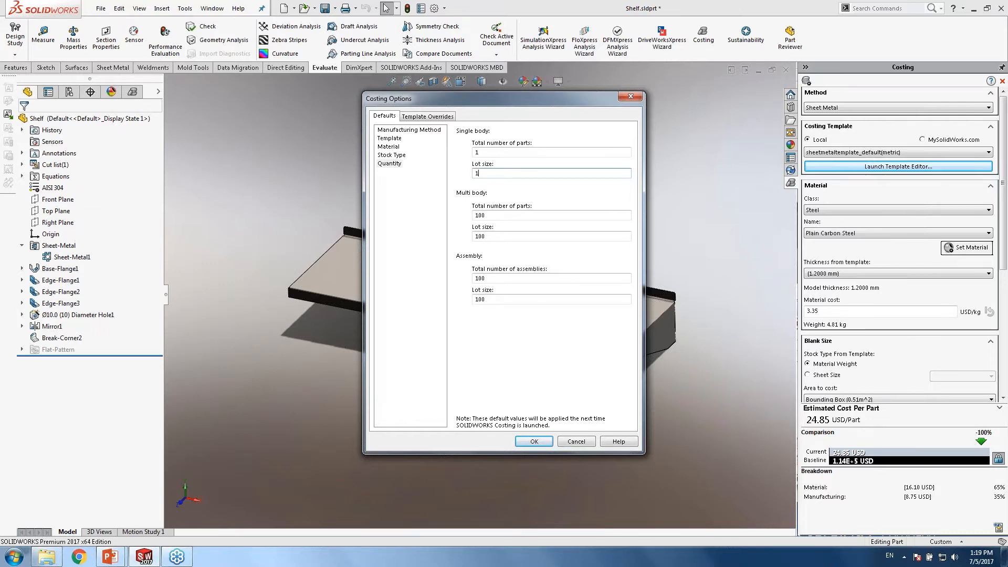
{"action": "left_click", "coordinate": [541, 440]}
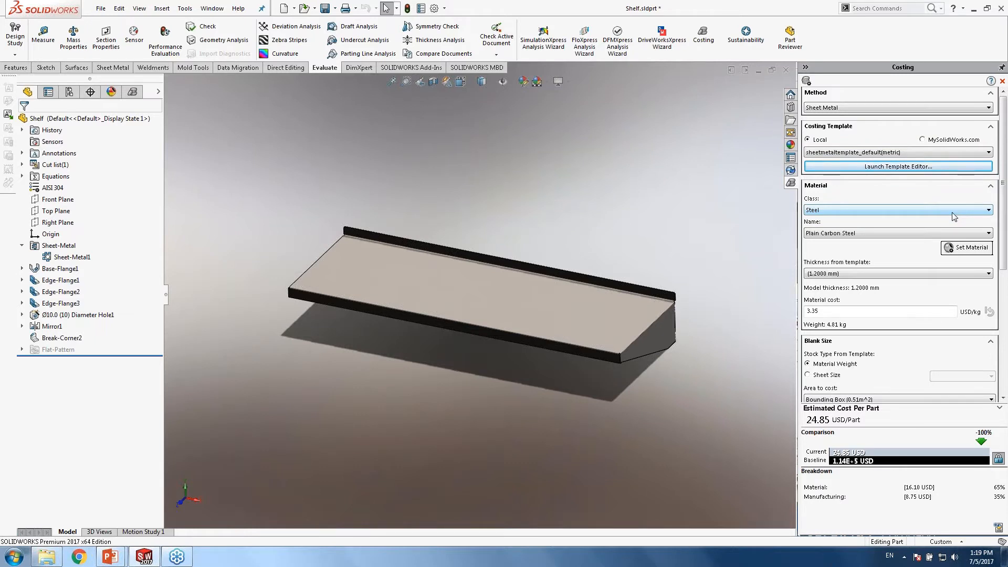
Create a new costing template for sheet metal parts in the Costing Template Editor
{"action": "left_click", "coordinate": [883, 167]}
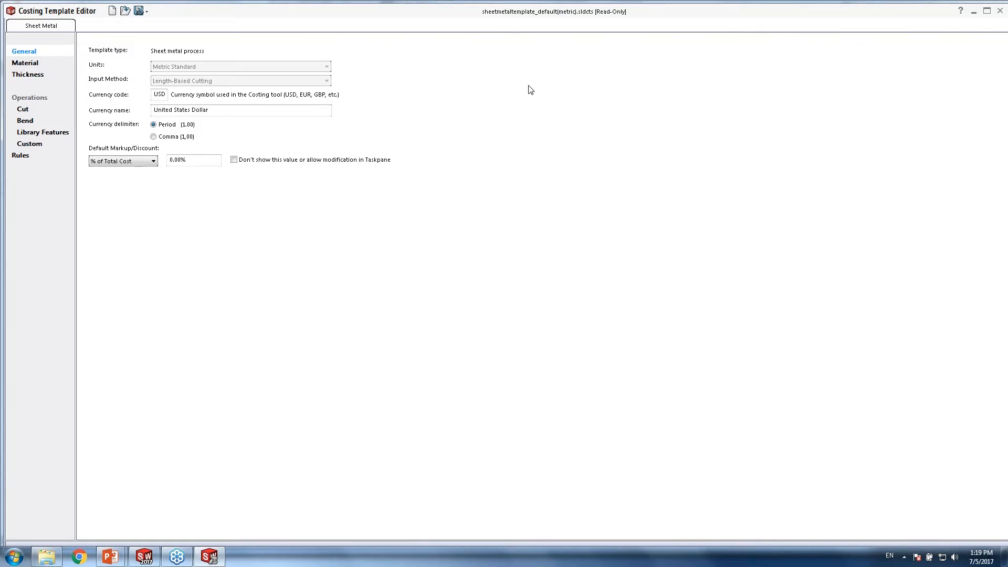
{"action": "left_click", "coordinate": [112, 10]}
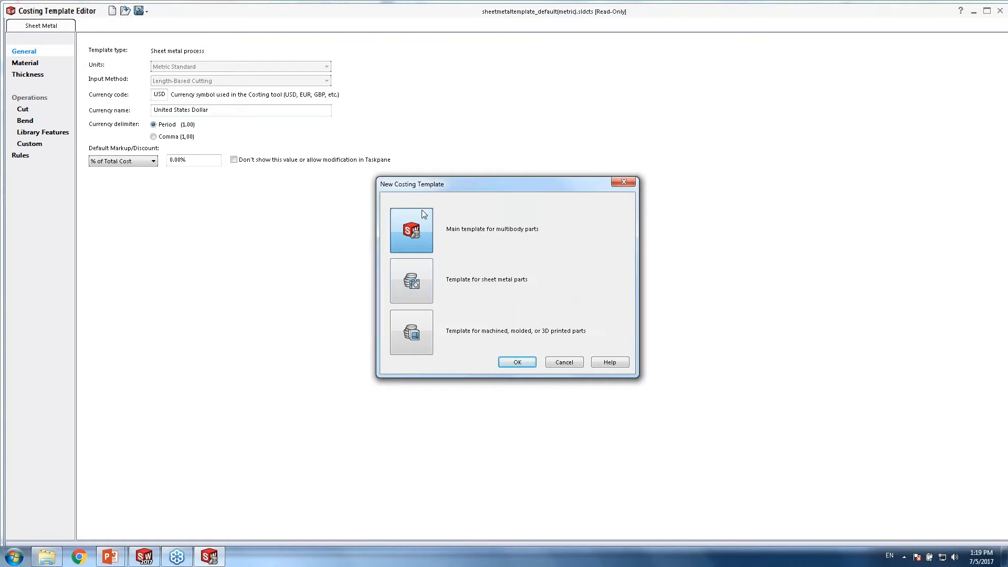
{"action": "left_click", "coordinate": [412, 281]}
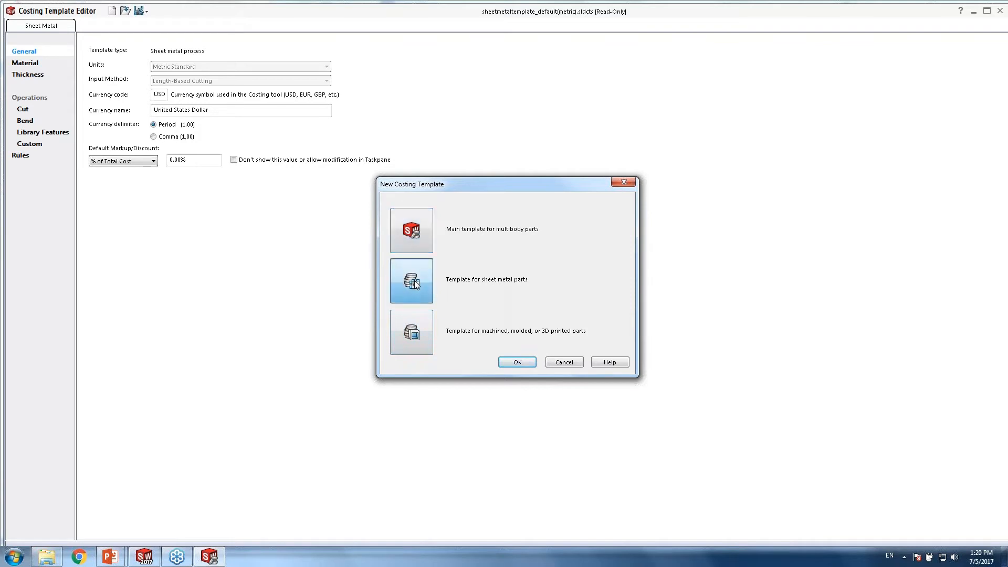
{"action": "left_click", "coordinate": [517, 364]}
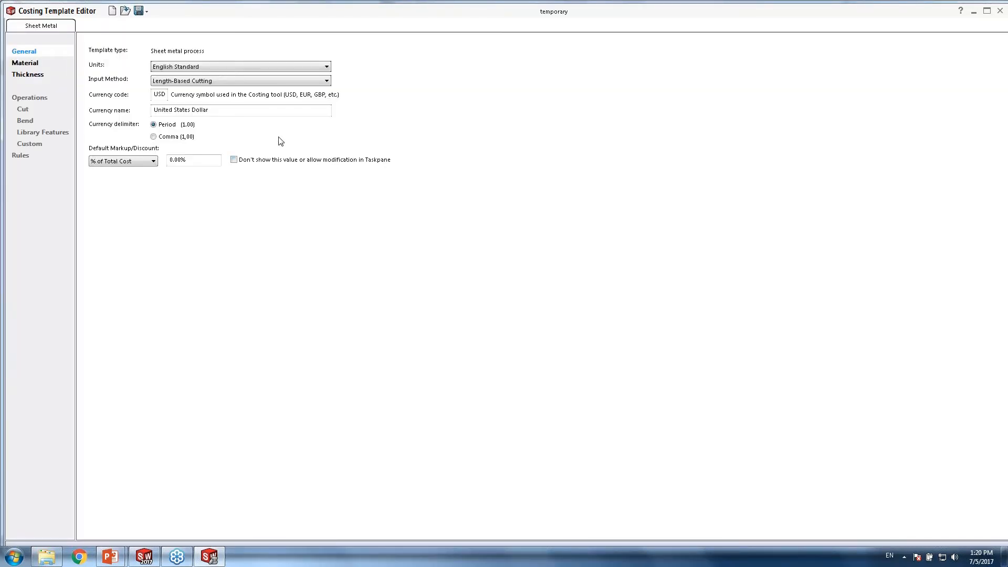
Set the new template's units to Metric Standard and its input method to Length-Based Cutting
{"action": "left_click", "coordinate": [174, 68]}
{"action": "left_click", "coordinate": [179, 85]}
{"action": "left_click", "coordinate": [178, 82]}
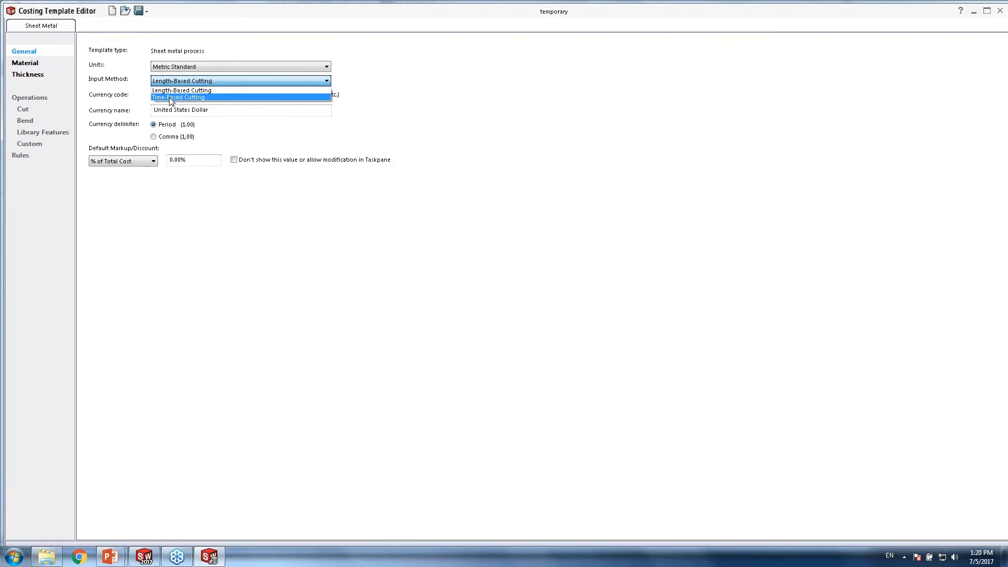
{"action": "left_click", "coordinate": [168, 90]}
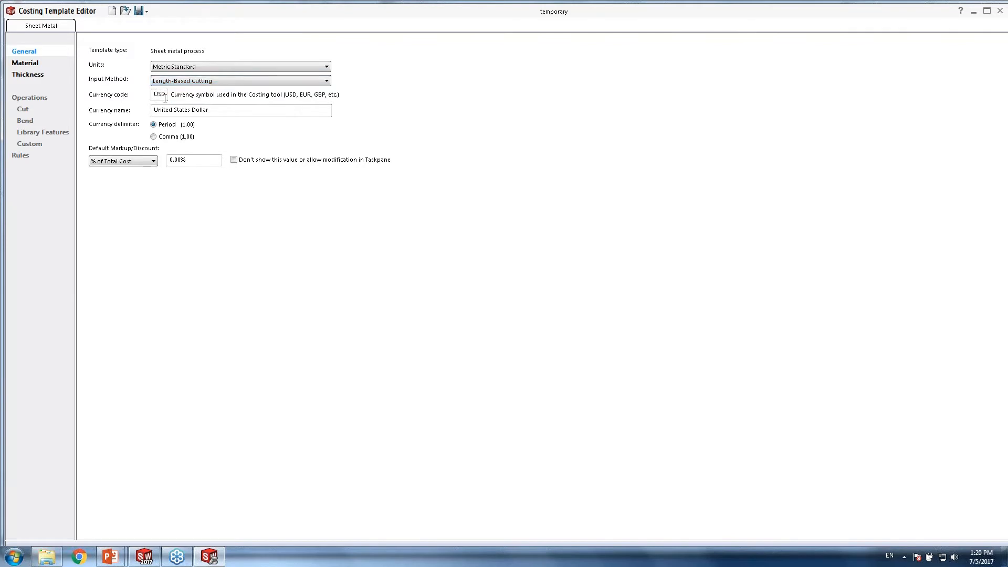
Set the template's currency code to EGP and its currency name to Egyptian Pound
{"action": "double_click", "coordinate": [159, 95]}
{"action": "type", "text": "EGP"}
{"action": "key", "text": "Tab"}
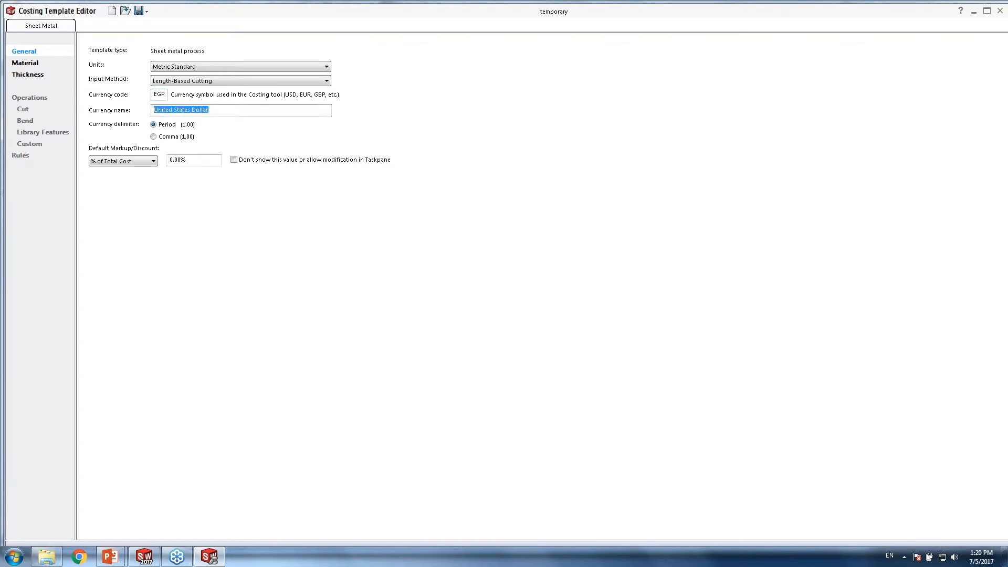
{"action": "type", "text": "Egyptian Pound"}
{"action": "left_click", "coordinate": [194, 160]}
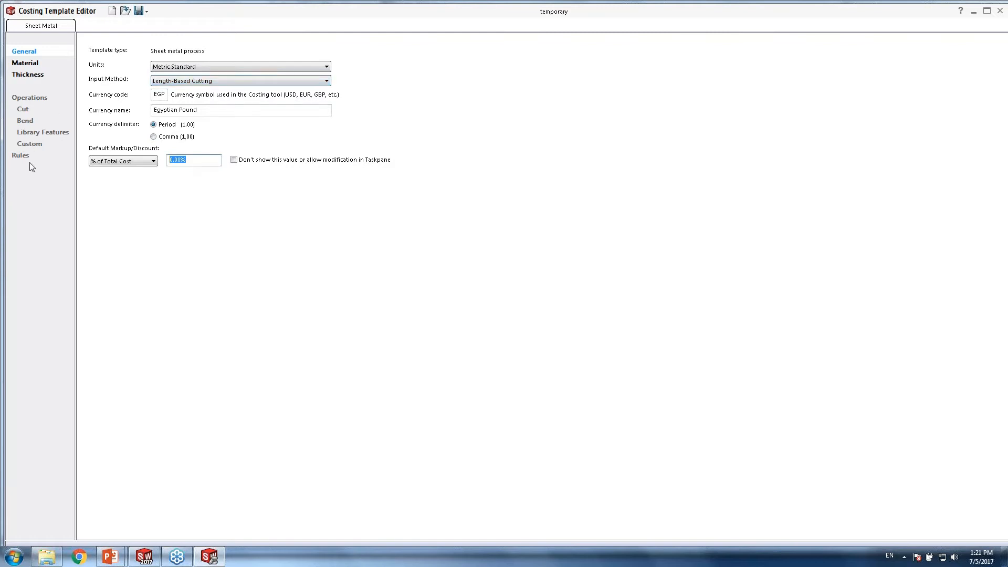
Switch to the PowerPoint slide show to view the Sheet Metal Cost Template slide
{"action": "left_click", "coordinate": [110, 557]}
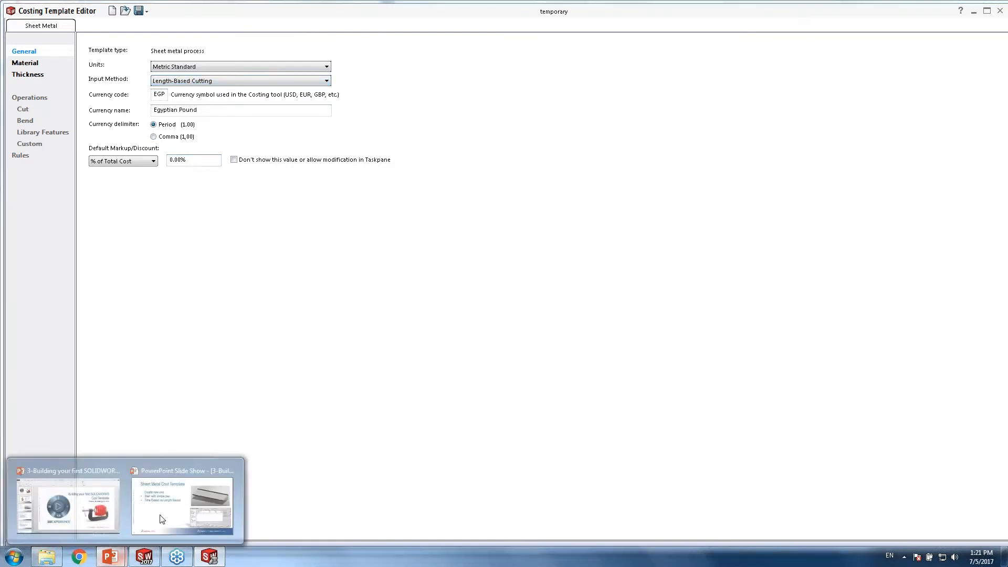
{"action": "left_click", "coordinate": [219, 481]}
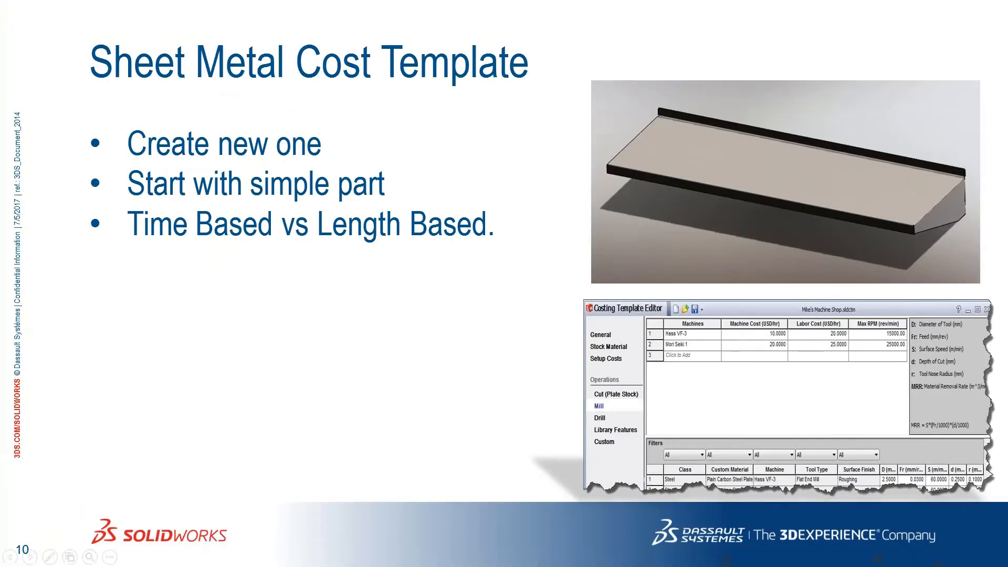
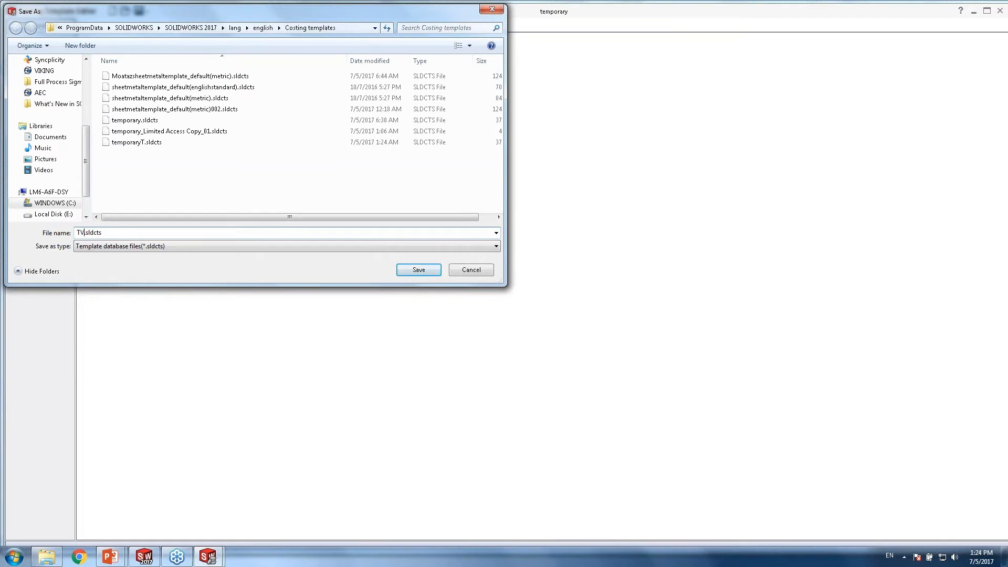
Save the costing template as TV01.sldcts in the Costing templates folder
{"action": "type", "text": "01"}
{"action": "left_click", "coordinate": [419, 270]}
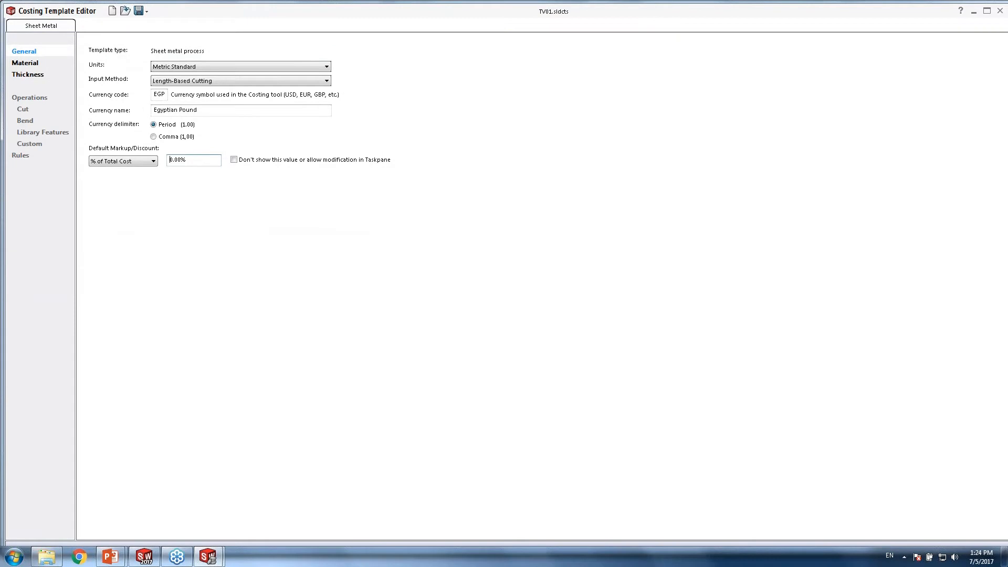
Add a first material row to the template with class Steel and SOLIDWORKS material AISI 304
{"action": "left_click", "coordinate": [26, 64]}
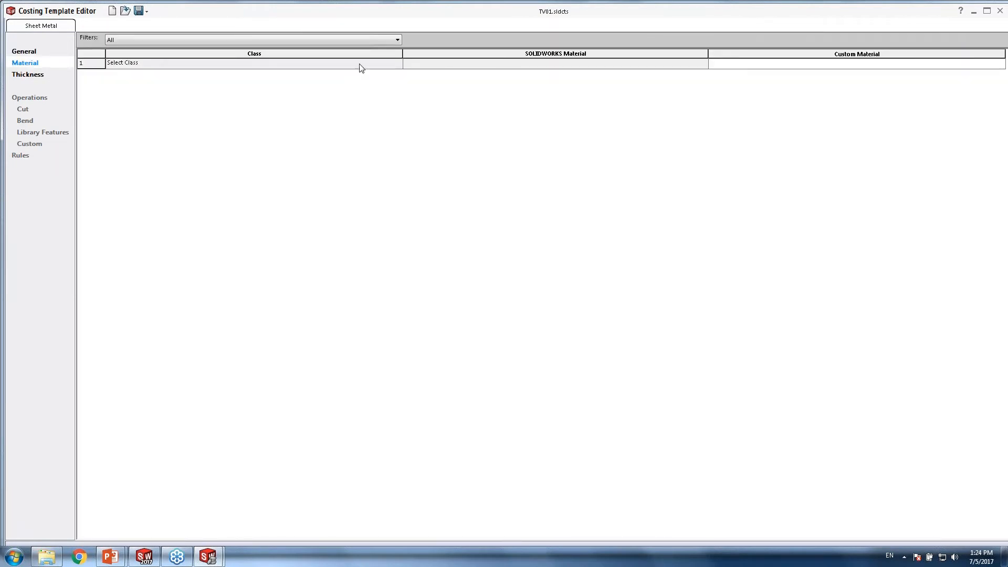
{"action": "left_click", "coordinate": [330, 63]}
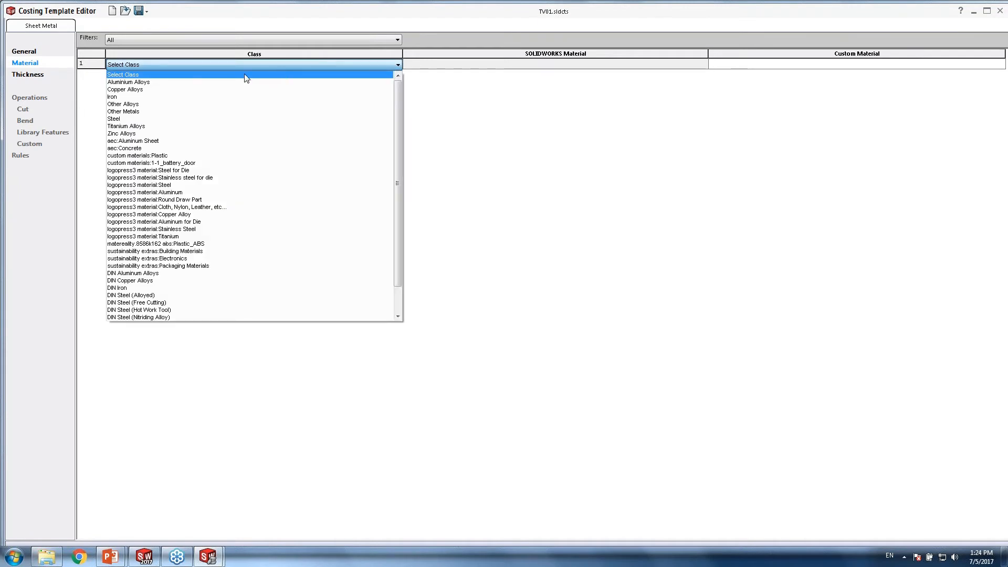
{"action": "left_click", "coordinate": [157, 120]}
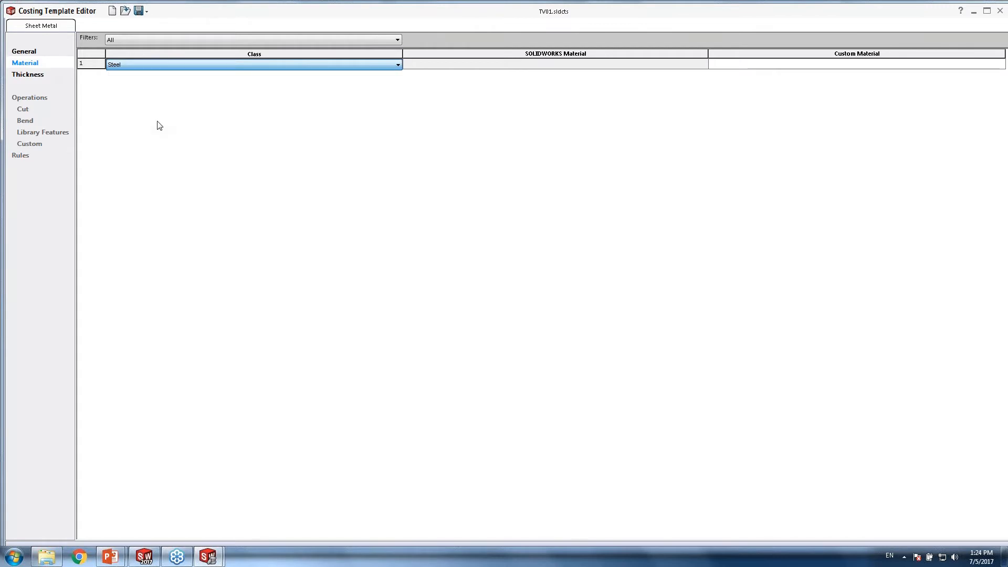
{"action": "left_click", "coordinate": [523, 64]}
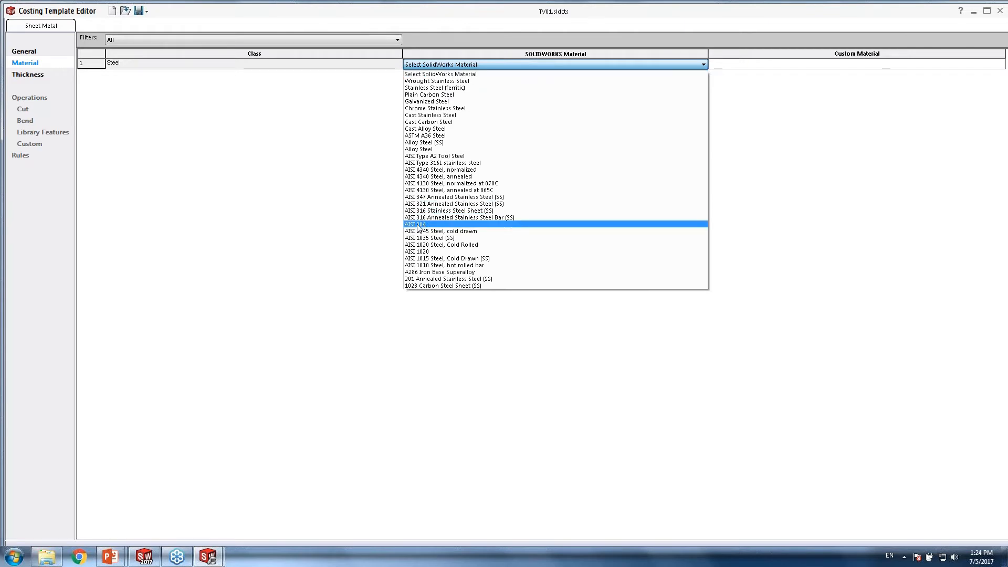
{"action": "left_click", "coordinate": [428, 224]}
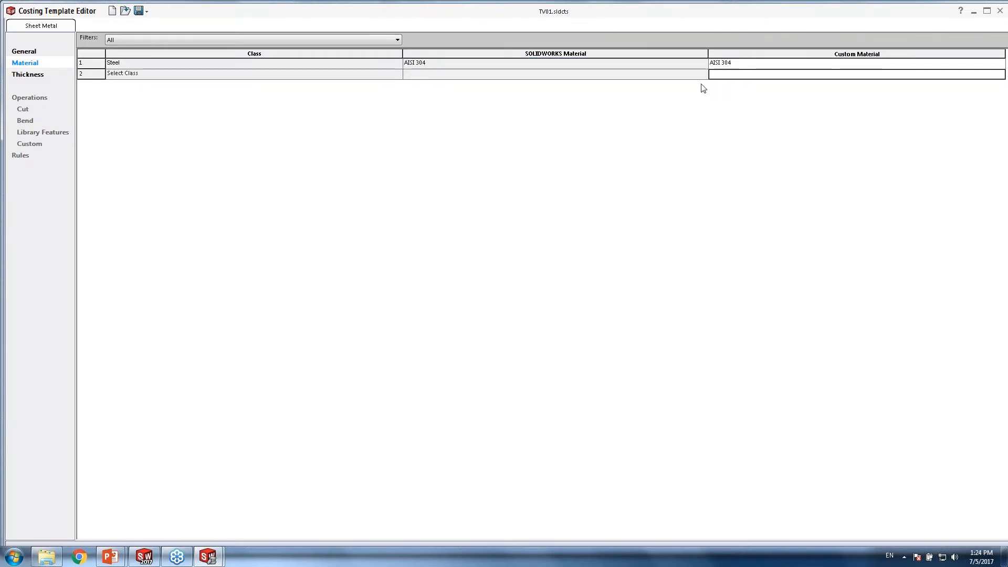
Add a second material row with class Steel and SOLIDWORKS material AISI 316 Stainless Steel Sheet (SS)
{"action": "left_click", "coordinate": [359, 79]}
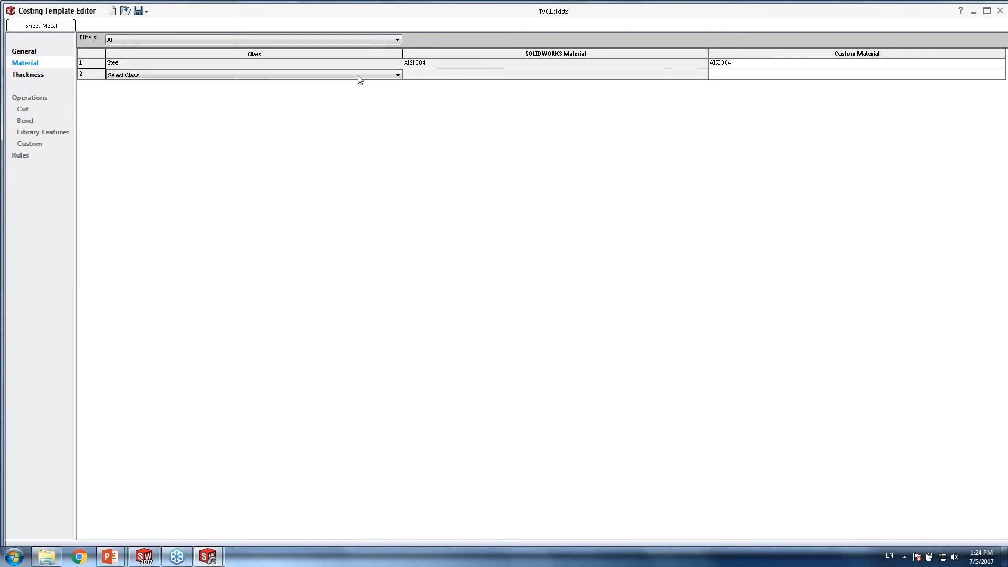
{"action": "left_click", "coordinate": [359, 78]}
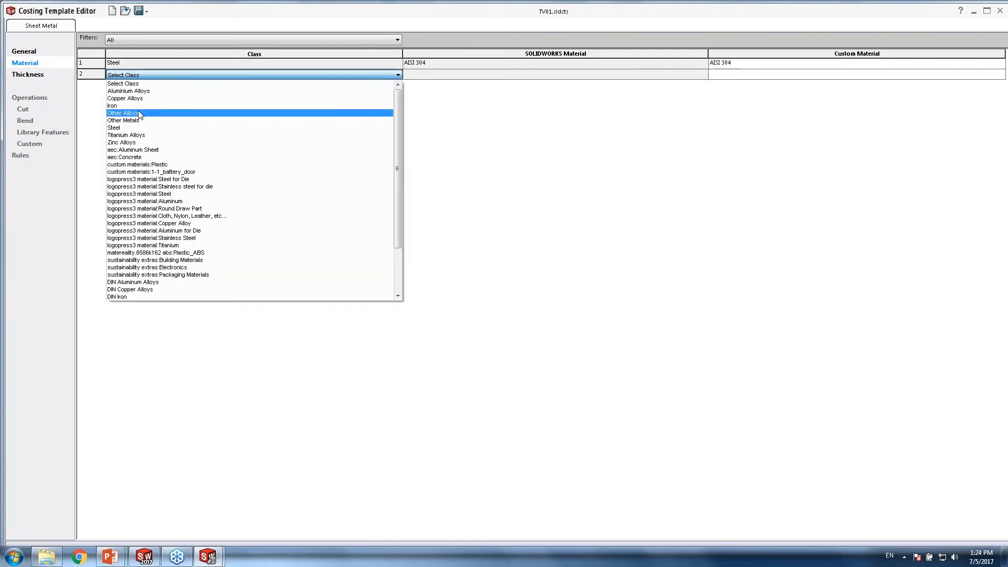
{"action": "left_click", "coordinate": [132, 128]}
{"action": "left_click", "coordinate": [650, 77]}
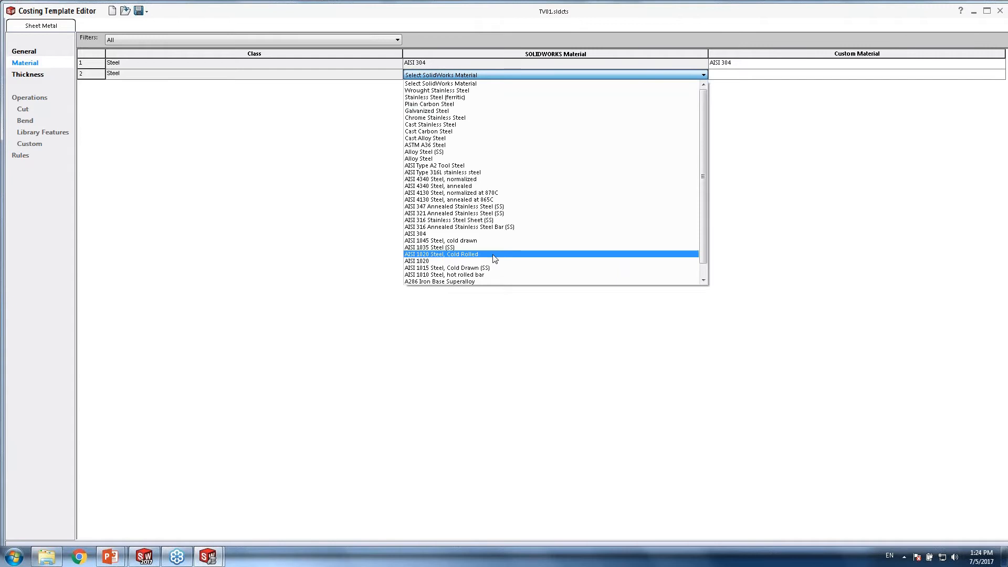
{"action": "scroll", "coordinate": [496, 258], "scroll_direction": "down", "scroll_amount": 1}
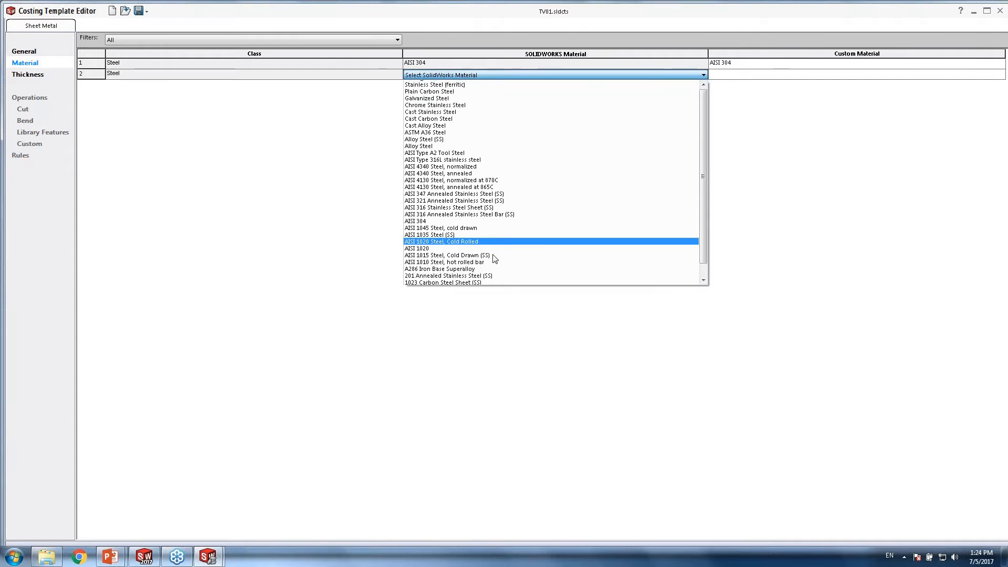
{"action": "scroll", "coordinate": [493, 255], "scroll_direction": "up", "scroll_amount": 1}
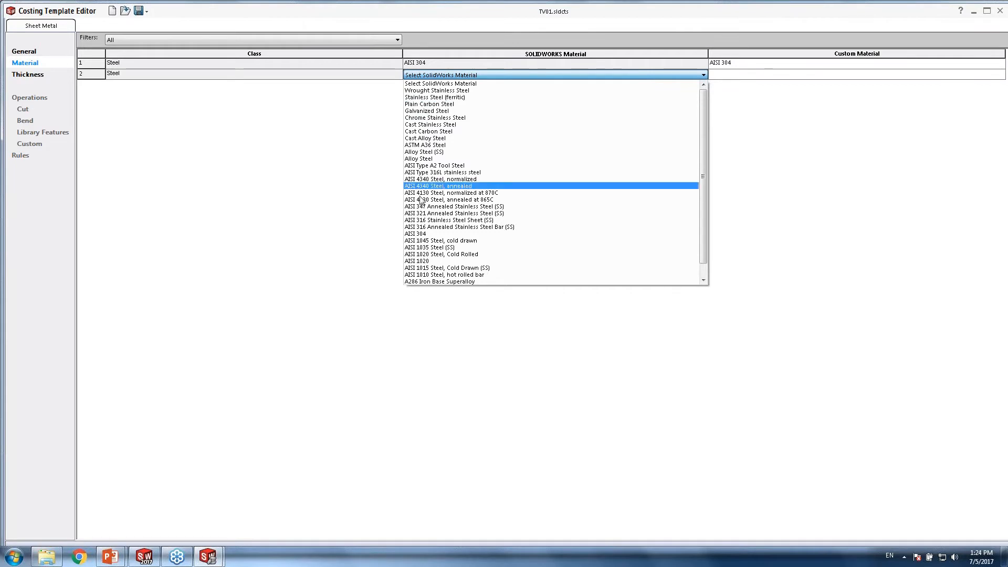
{"action": "left_click", "coordinate": [417, 220]}
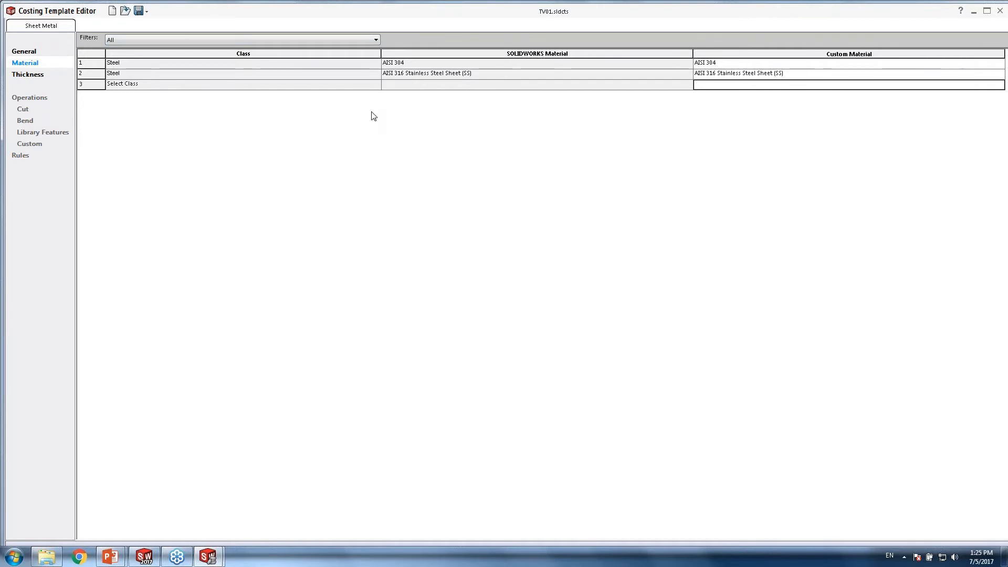
Start the first row of the thickness table with class Steel, custom material AISI 304 and thickness 1.2 mm
{"action": "left_click", "coordinate": [27, 78]}
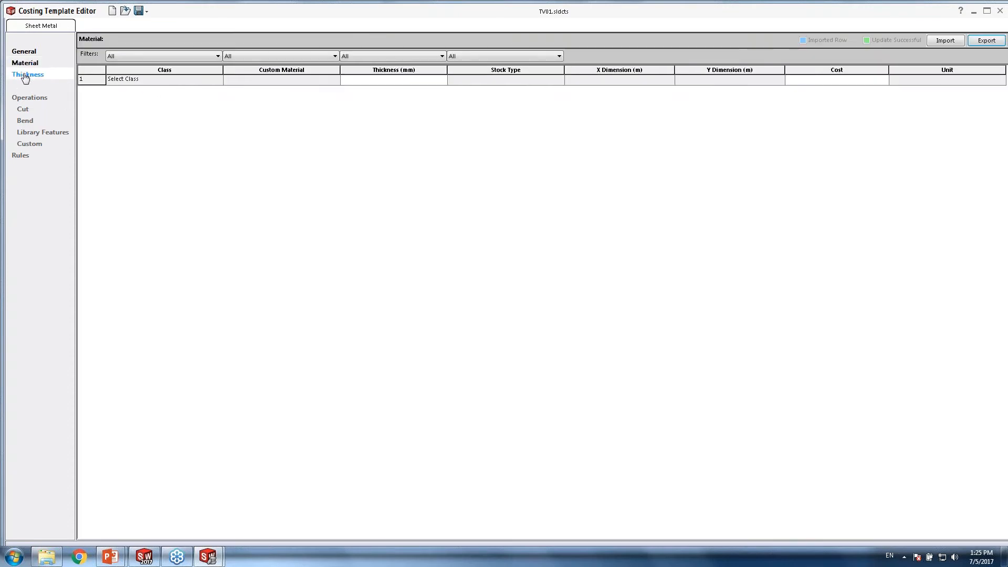
{"action": "left_click", "coordinate": [210, 84]}
{"action": "left_click", "coordinate": [204, 81]}
{"action": "left_click", "coordinate": [132, 100]}
{"action": "left_click", "coordinate": [280, 83]}
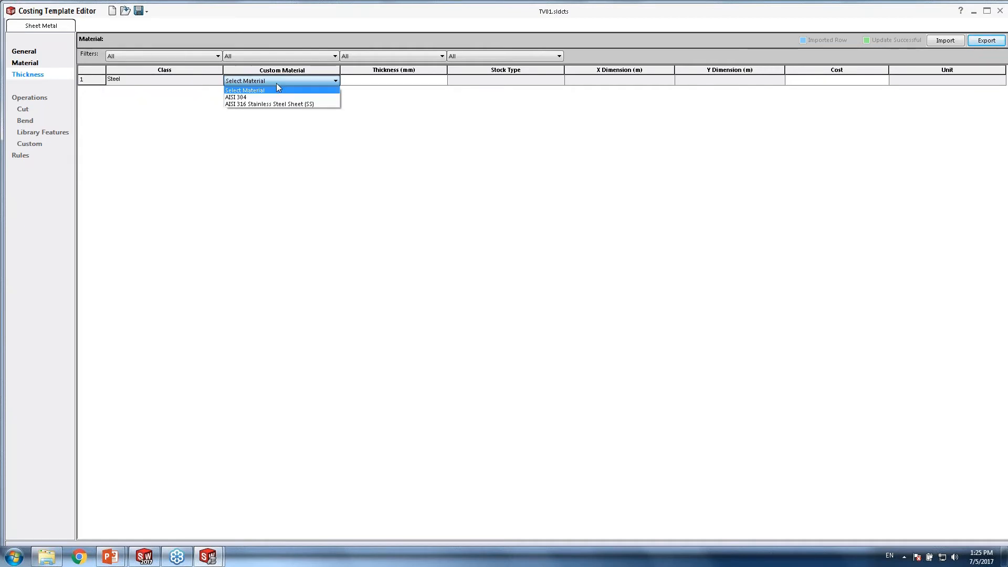
{"action": "left_click", "coordinate": [254, 99]}
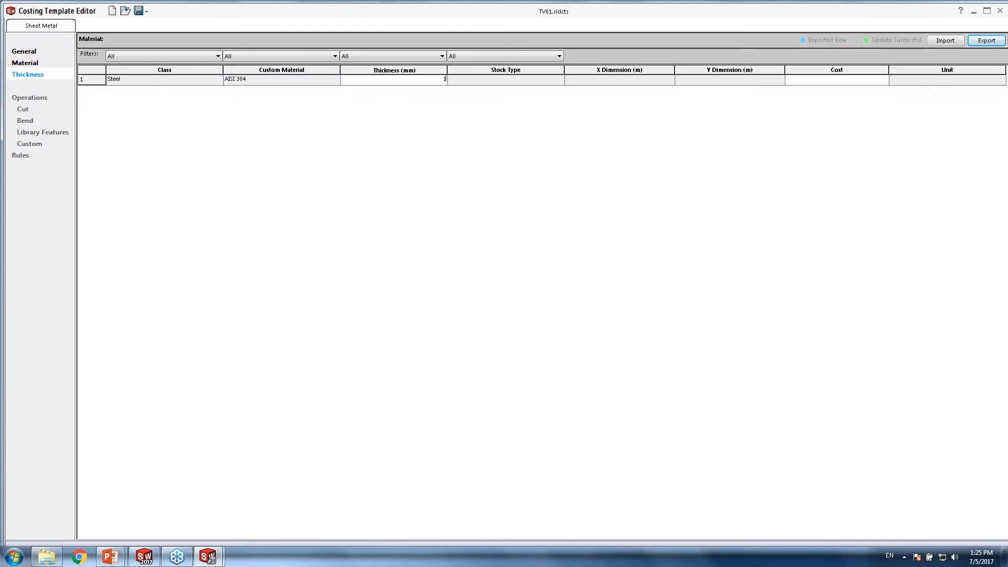
{"action": "type", "text": ".2"}
Set the first thickness row's stock type to Per Sheet, with a 1.5 by 3 m sheet costing 24000 EGP
{"action": "left_click", "coordinate": [491, 81]}
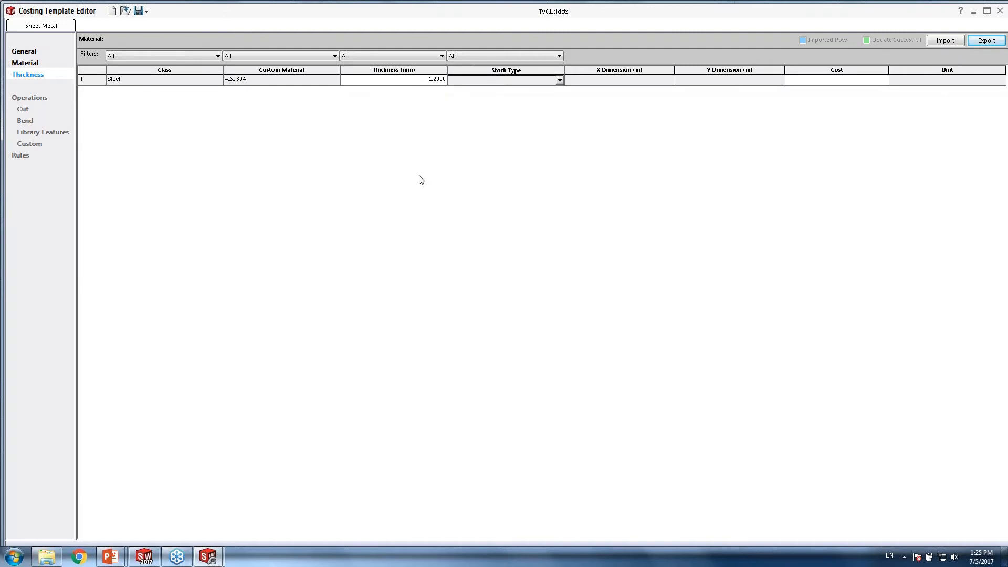
{"action": "left_click", "coordinate": [559, 80]}
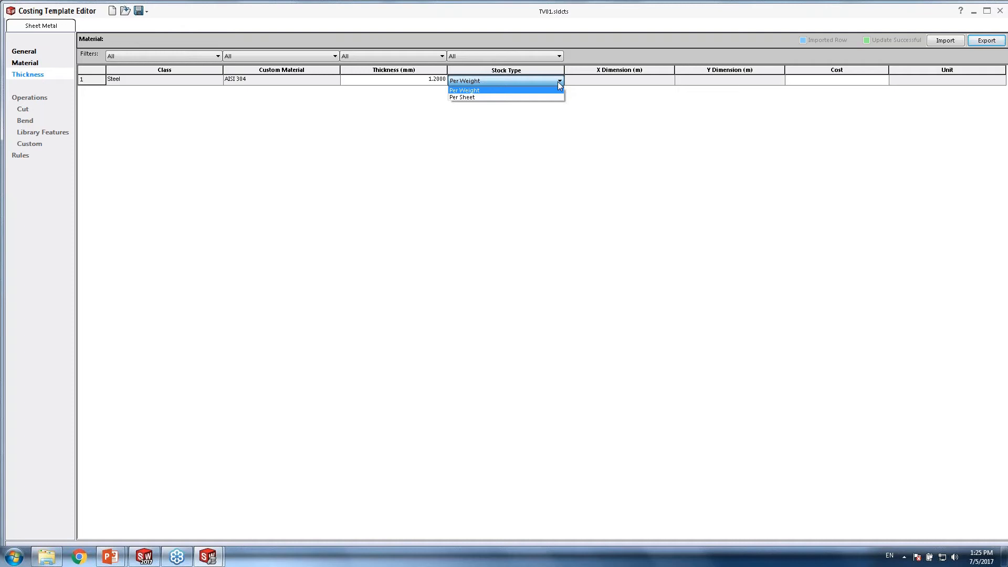
{"action": "left_click", "coordinate": [481, 97]}
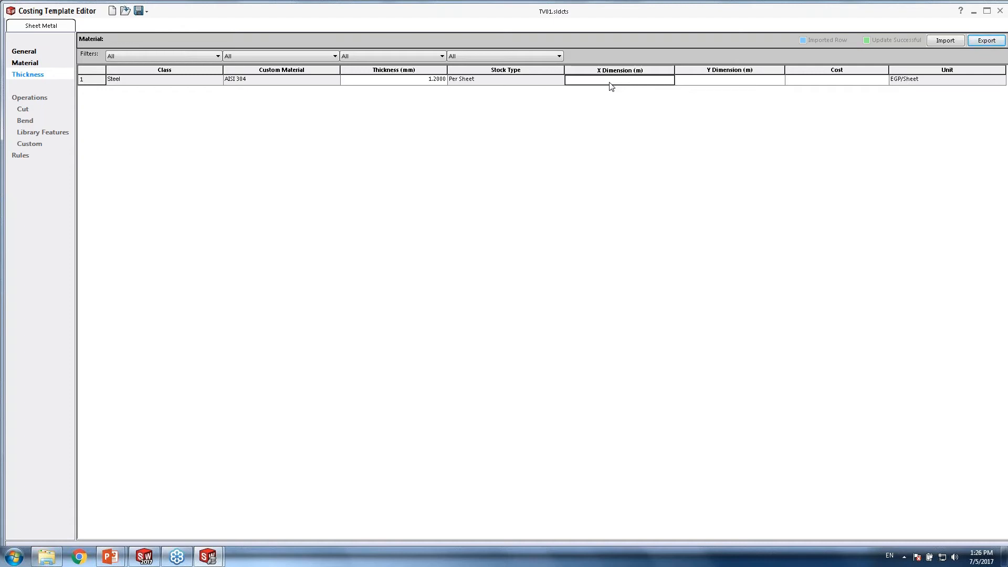
{"action": "type", "text": "1.5"}
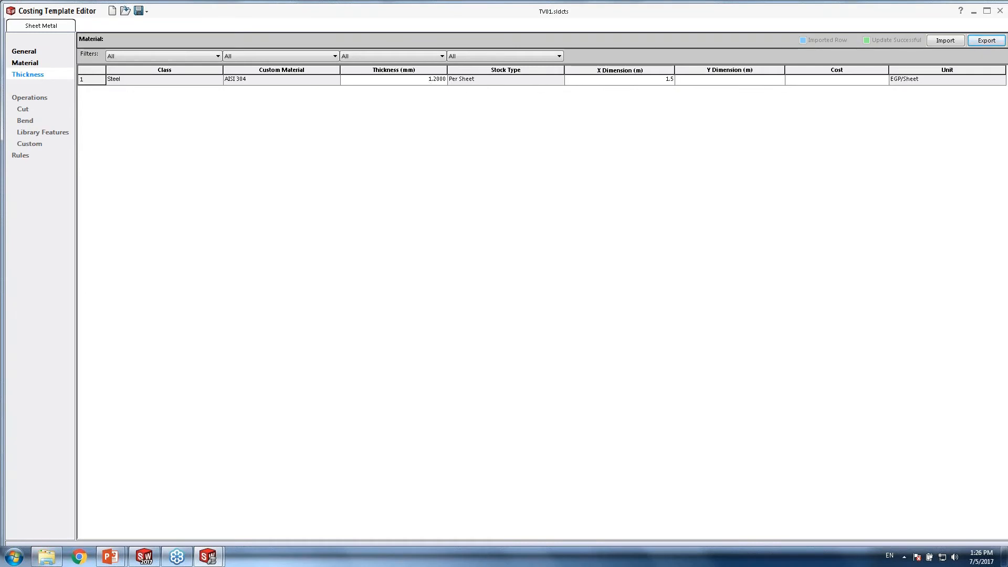
{"action": "left_click", "coordinate": [723, 81]}
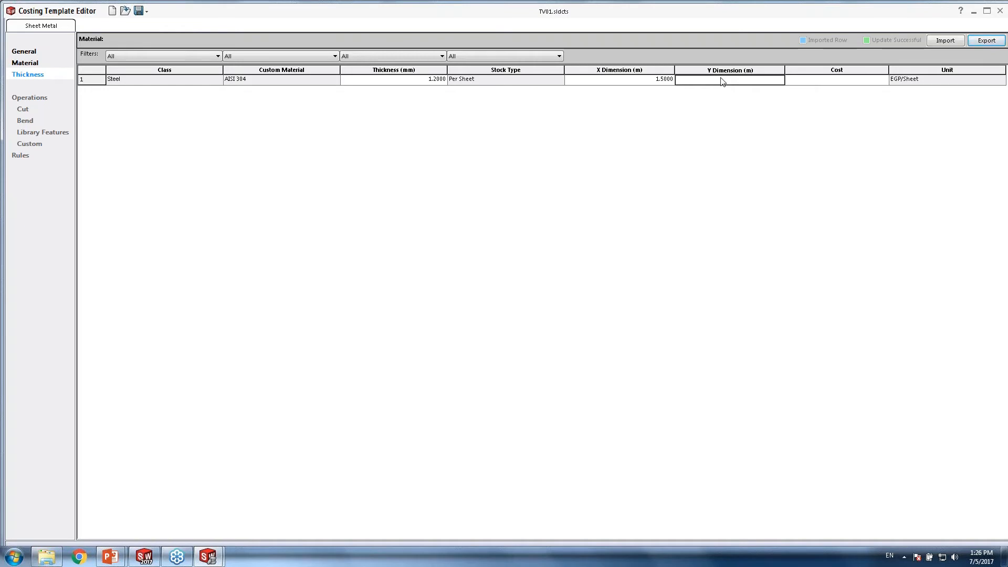
{"action": "type", "text": "3"}
{"action": "left_click", "coordinate": [835, 80]}
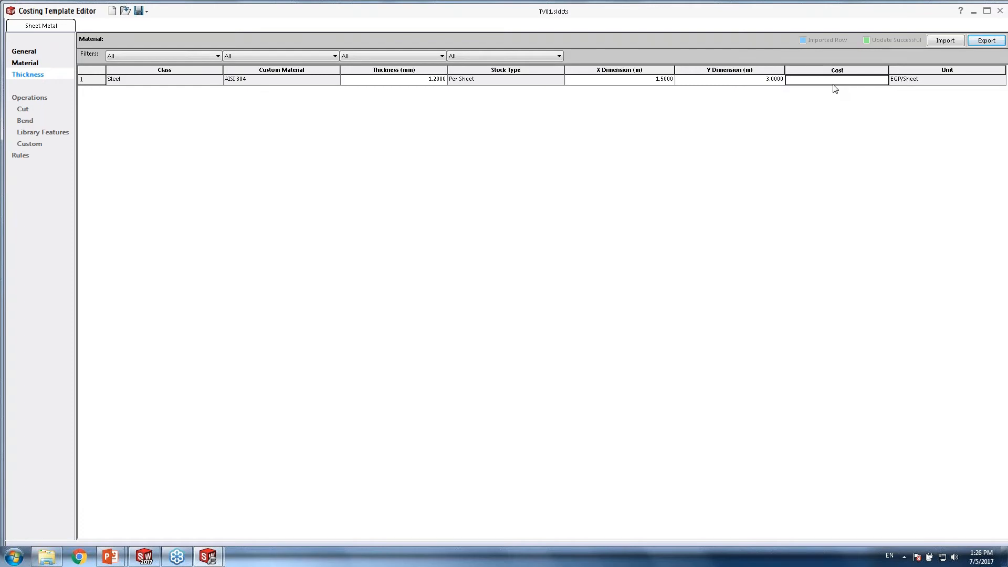
{"action": "type", "text": "24000"}
{"action": "left_click", "coordinate": [905, 84]}
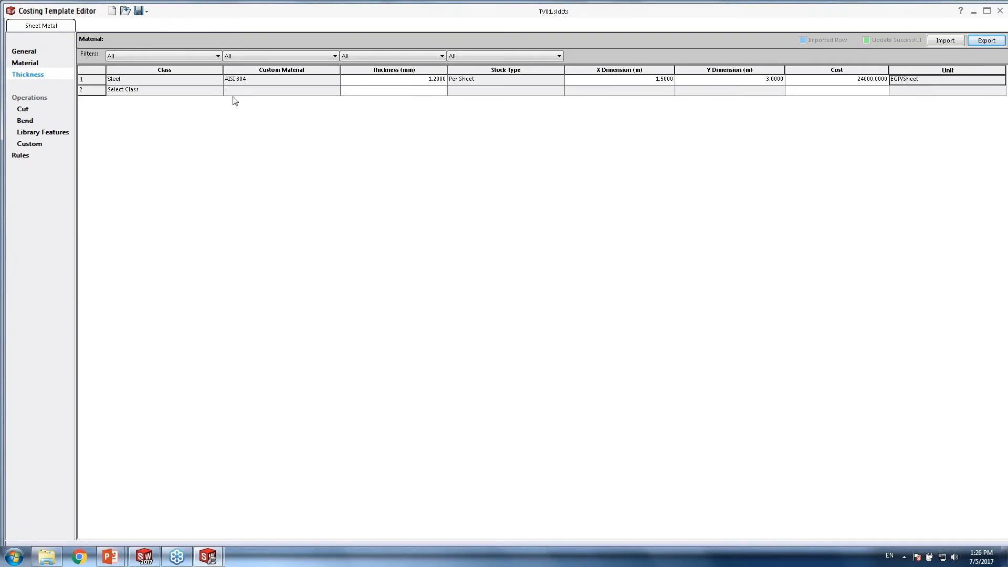
Add a second thickness row with class Steel, custom material AISI 304 and thickness 1.2 mm
{"action": "left_click", "coordinate": [212, 92]}
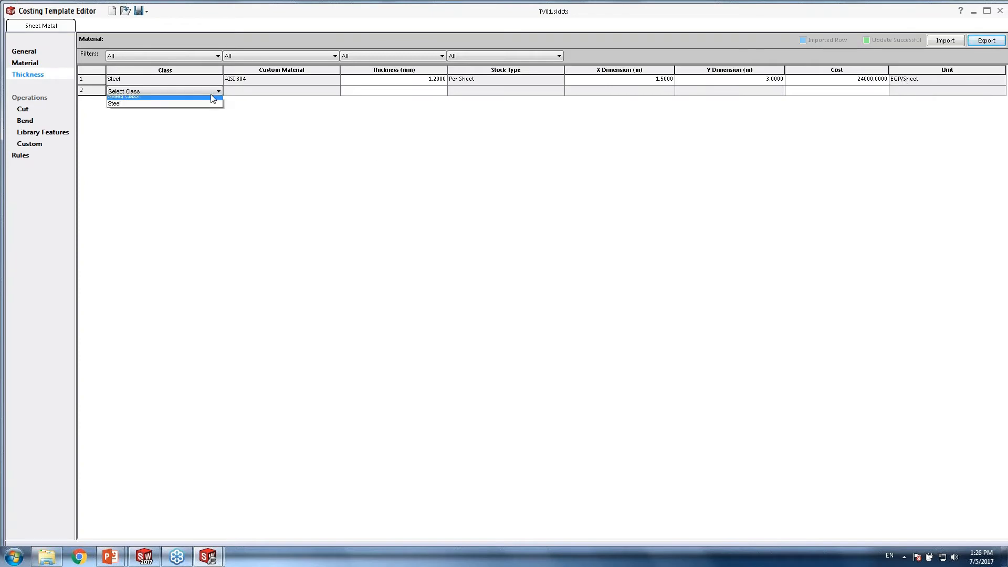
{"action": "left_click", "coordinate": [130, 109]}
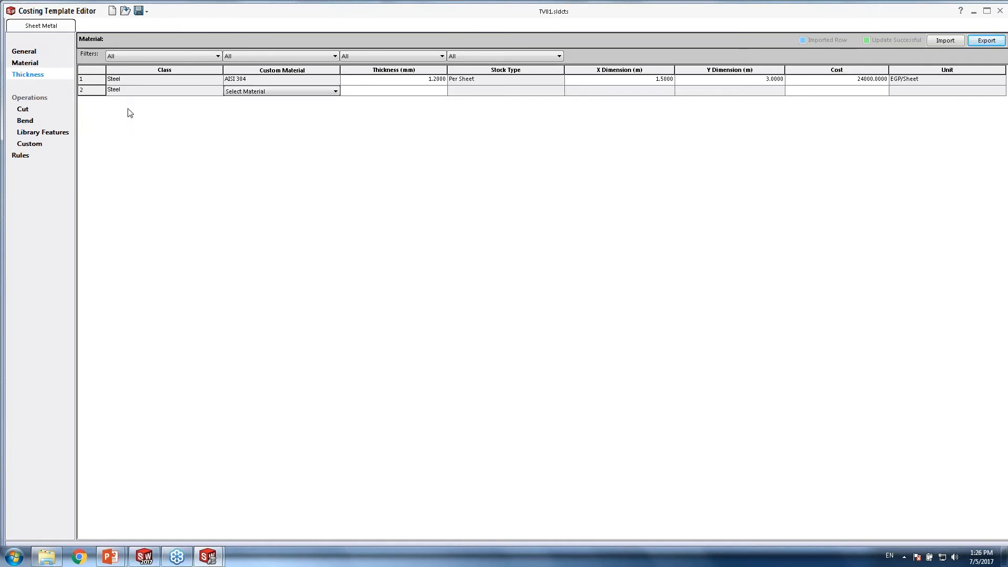
{"action": "left_click", "coordinate": [284, 92]}
{"action": "left_click", "coordinate": [270, 111]}
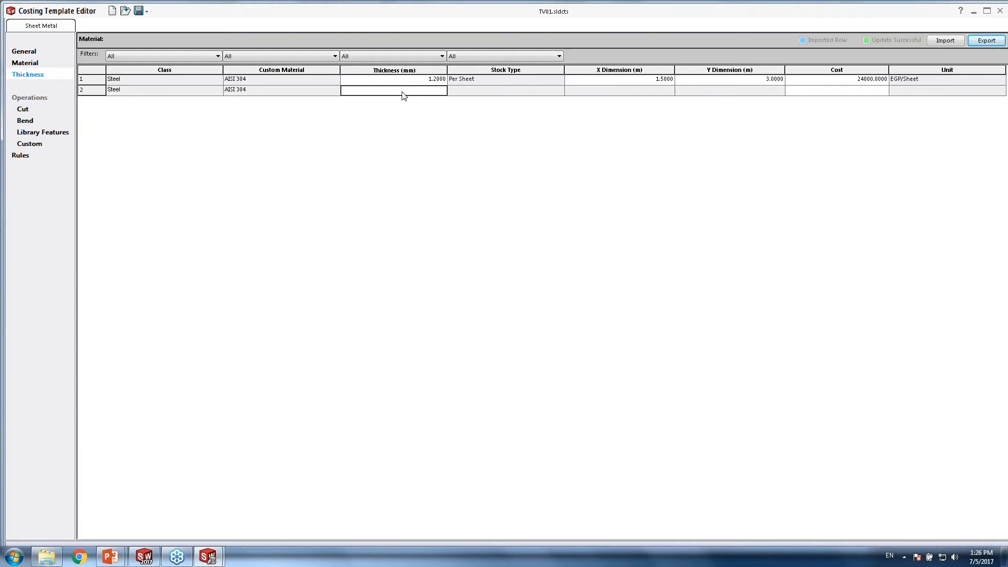
{"action": "type", "text": "1.2"}
Set the second thickness row's stock type to Per Weight with a cost of 200 EGP/kg
{"action": "left_click", "coordinate": [469, 94]}
{"action": "left_click", "coordinate": [560, 91]}
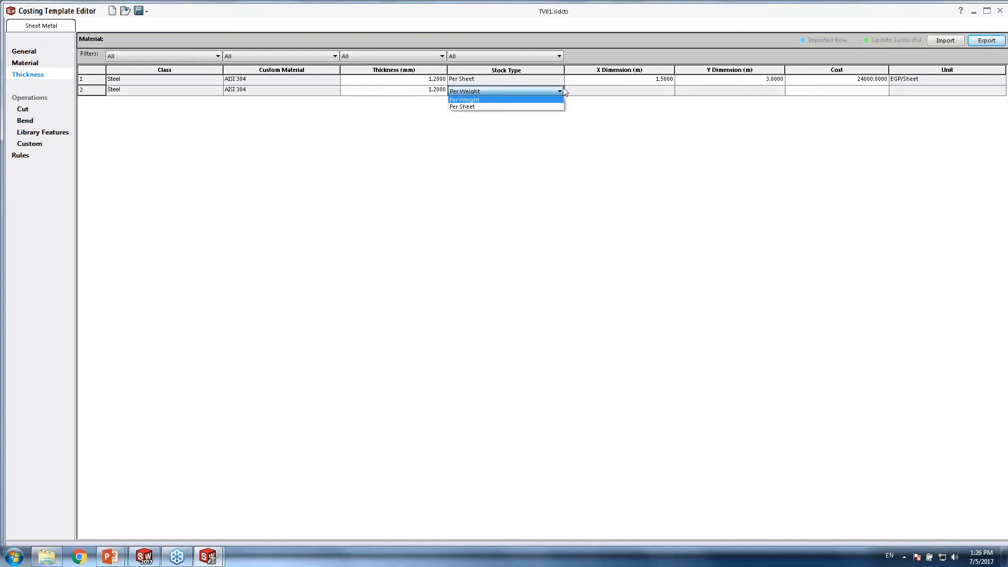
{"action": "left_click", "coordinate": [468, 100]}
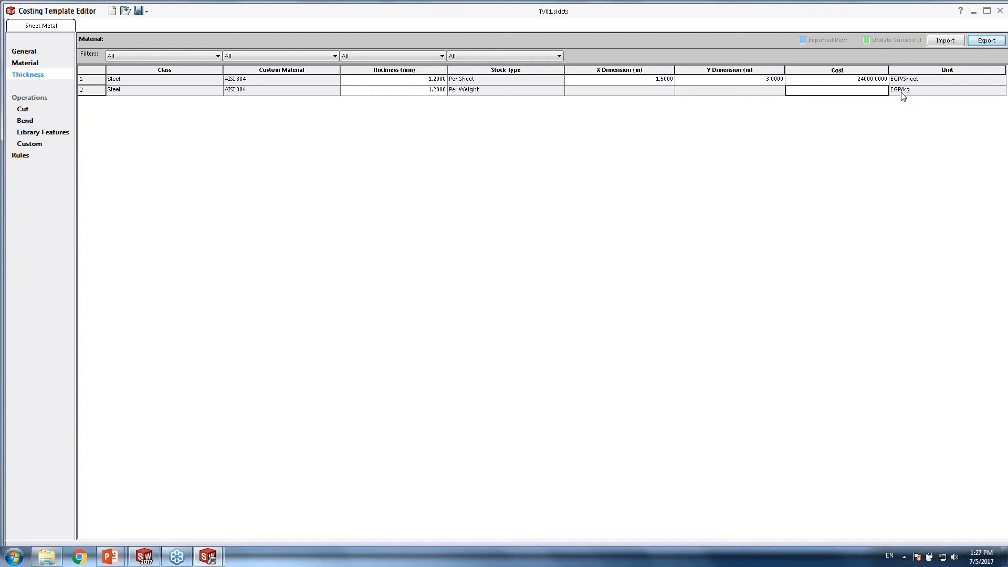
{"action": "left_click", "coordinate": [863, 94]}
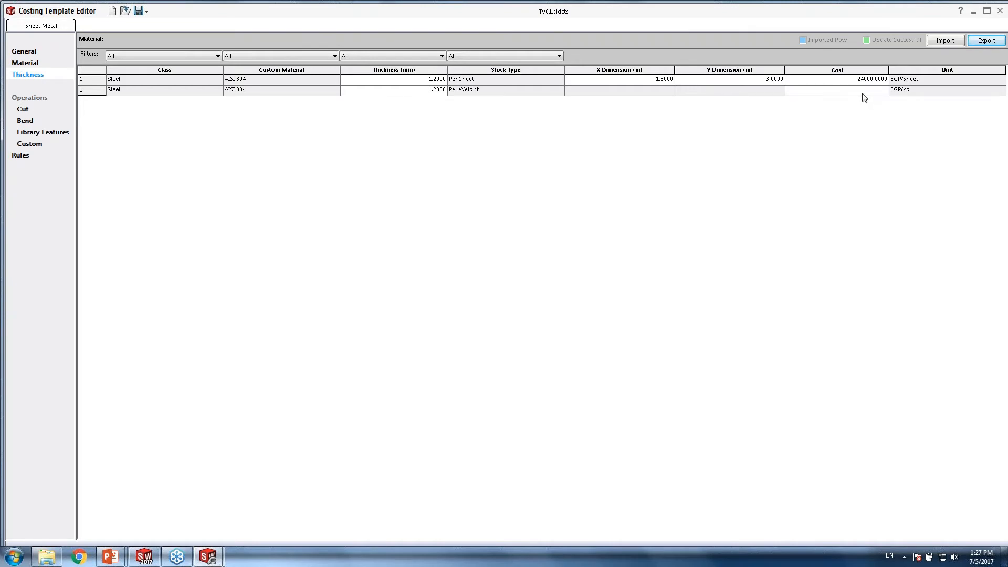
{"action": "type", "text": "200"}
{"action": "left_click", "coordinate": [901, 92]}
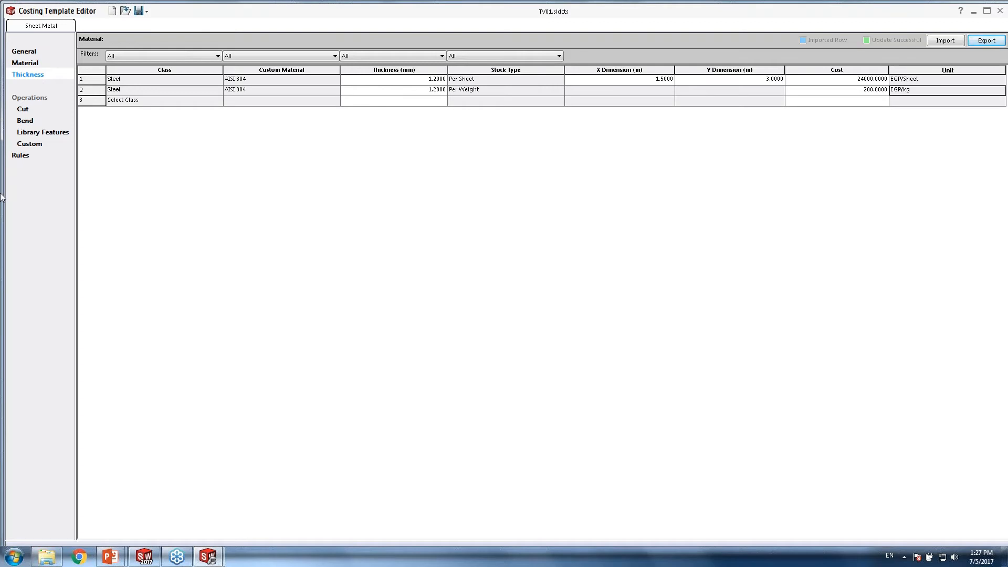
Add a third thickness row with class Steel, custom material AISI 304 and thickness 1.5 mm
{"action": "left_click", "coordinate": [212, 103]}
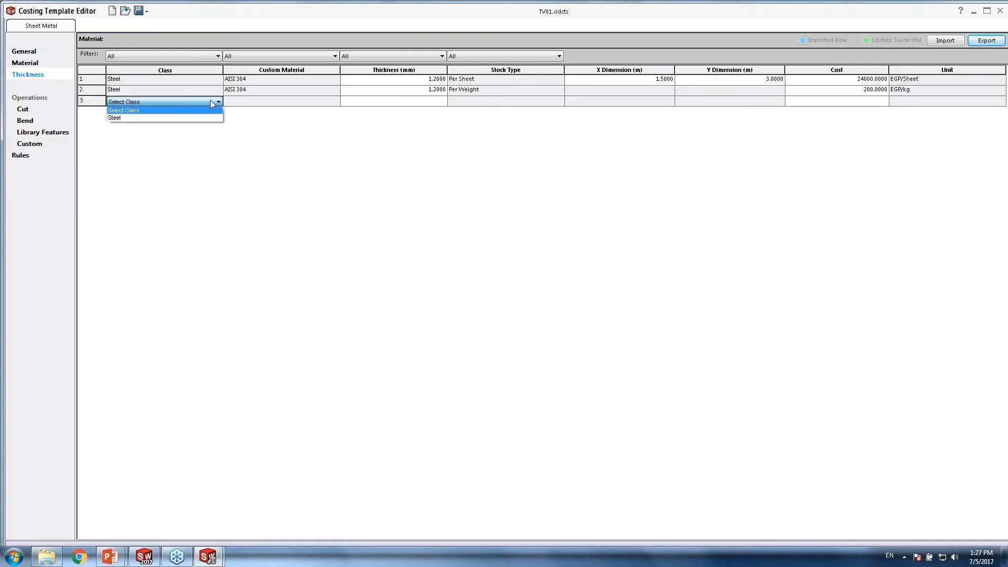
{"action": "left_click", "coordinate": [161, 115]}
{"action": "left_click", "coordinate": [279, 103]}
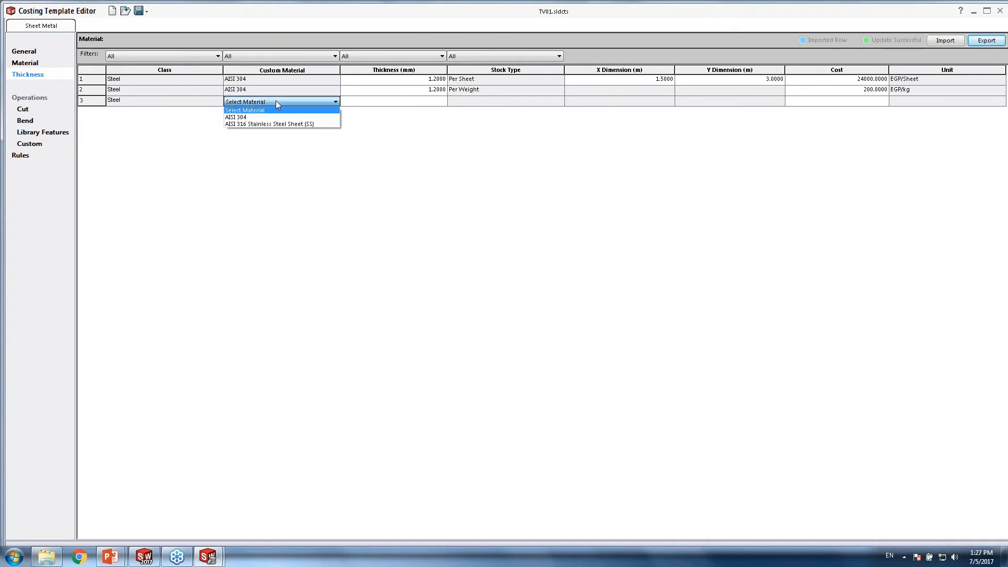
{"action": "left_click", "coordinate": [250, 112]}
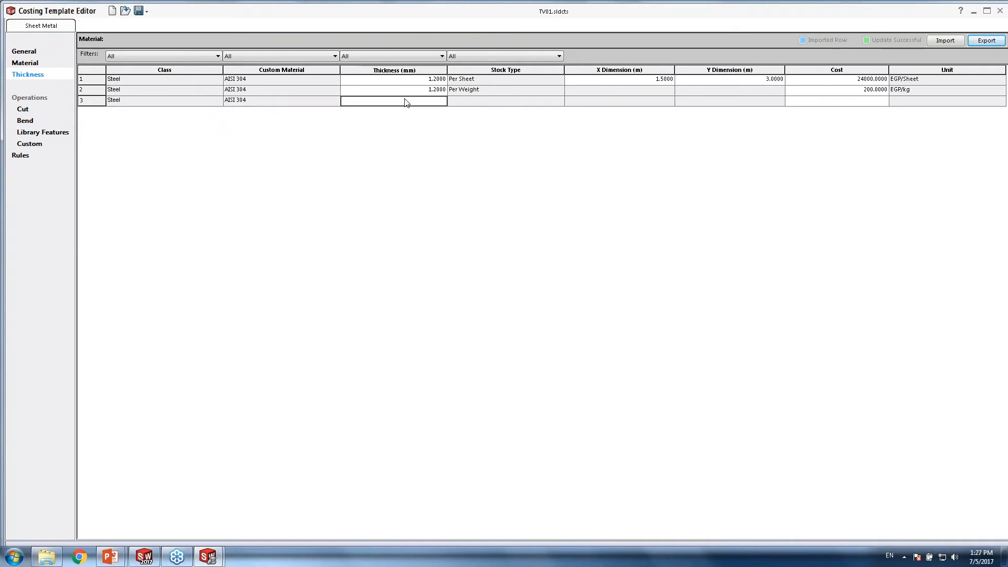
{"action": "type", "text": "1.5"}
{"action": "key", "text": "Tab"}
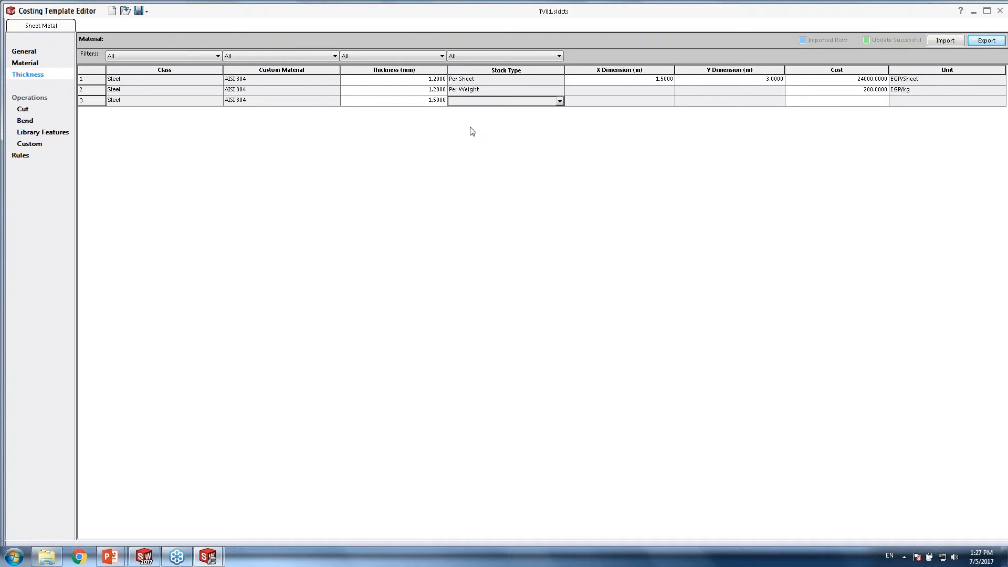
Set the third thickness row's stock type to Per Weight with a cost of 25000 EGP/kg
{"action": "left_click", "coordinate": [499, 100]}
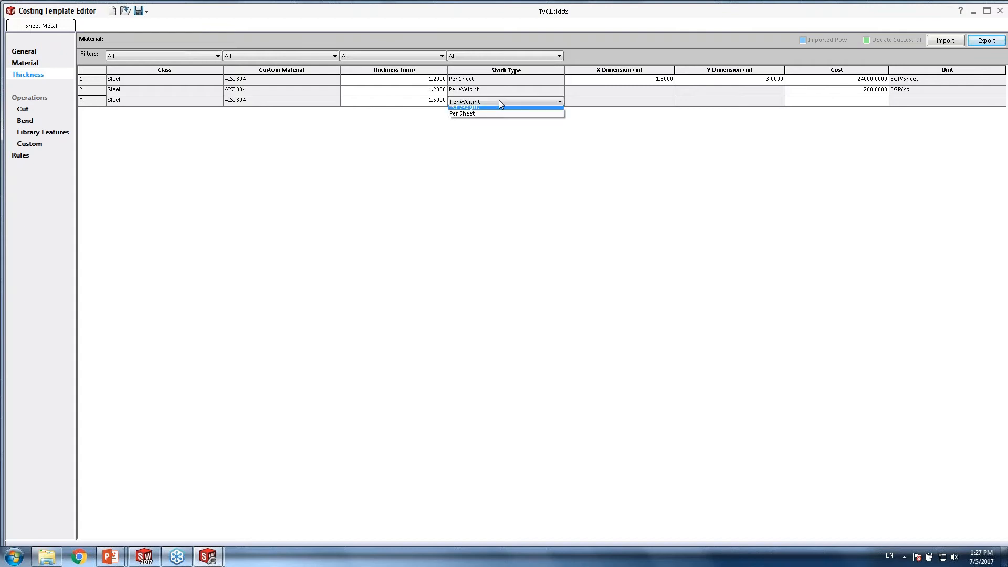
{"action": "left_click", "coordinate": [468, 110]}
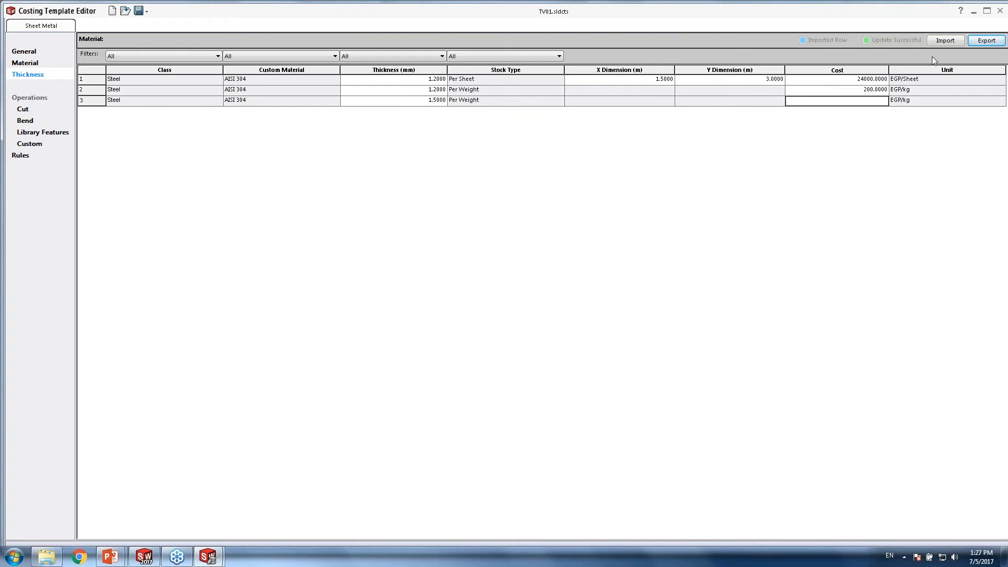
{"action": "left_click", "coordinate": [982, 43]}
{"action": "type", "text": "25"}
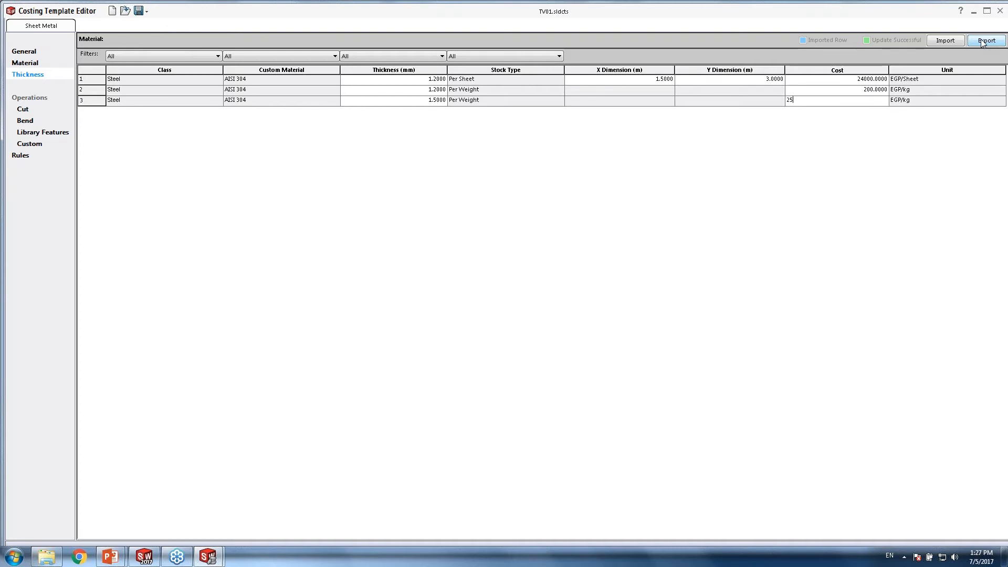
{"action": "type", "text": "000"}
{"action": "left_click", "coordinate": [912, 101]}
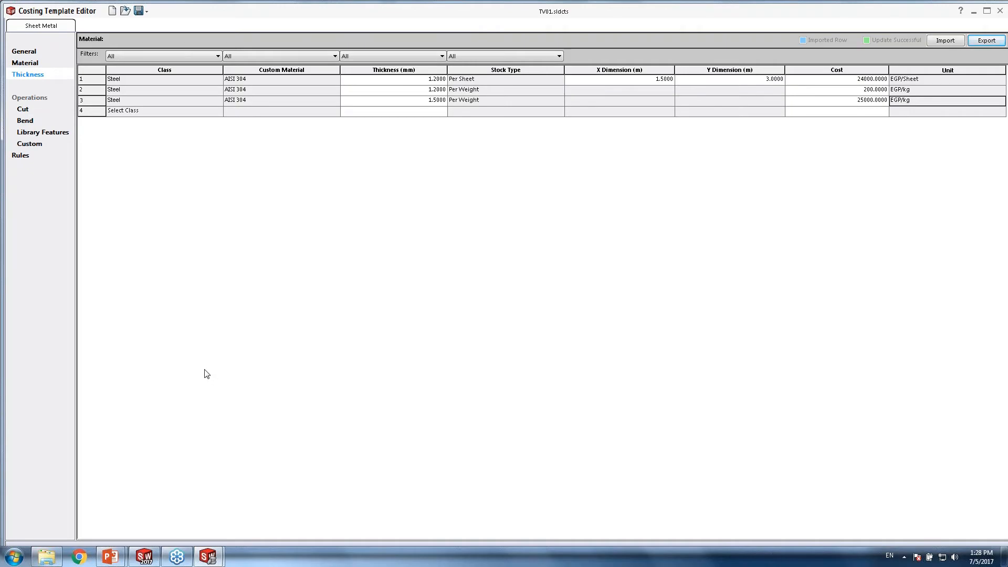
Switch to the PowerPoint slide show and advance to the Define cutting machine slide
{"action": "key", "text": "super+Tab"}
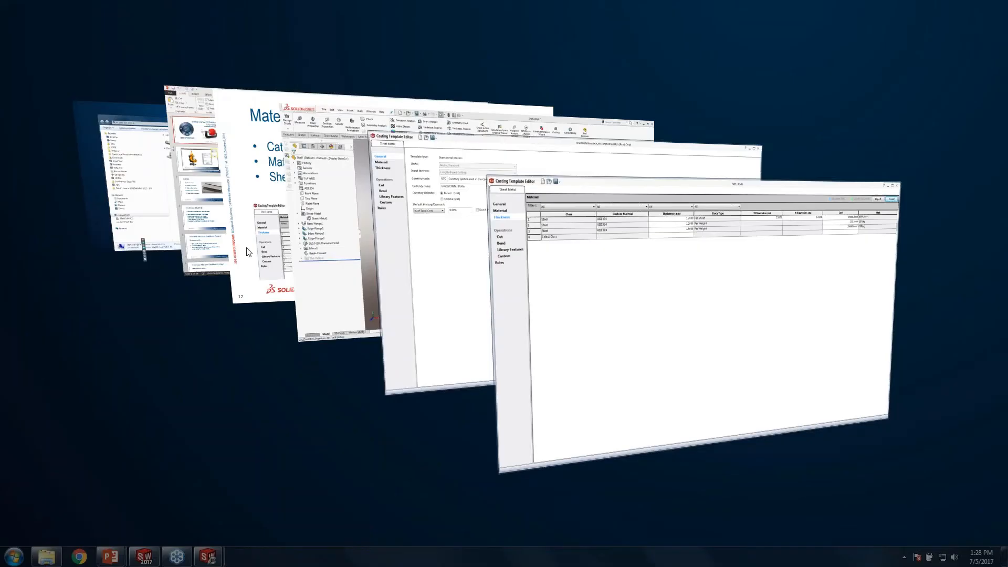
{"action": "key", "text": "super+Tab"}
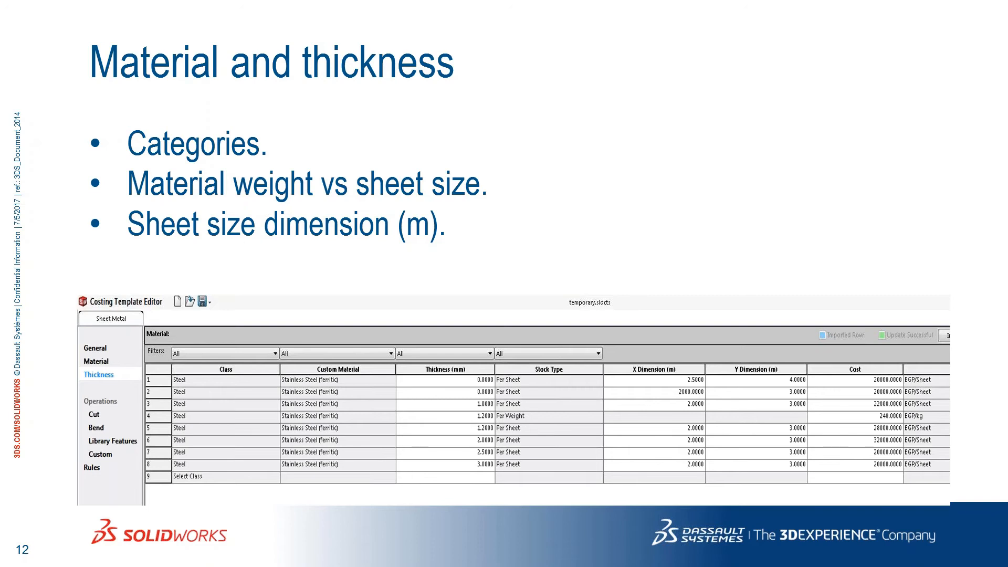
{"action": "key", "text": "Right"}
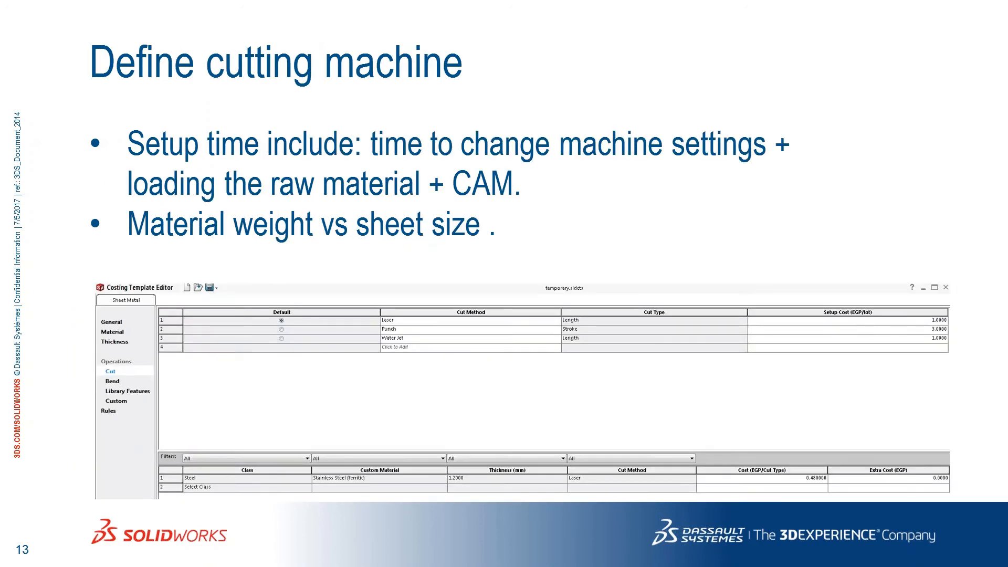
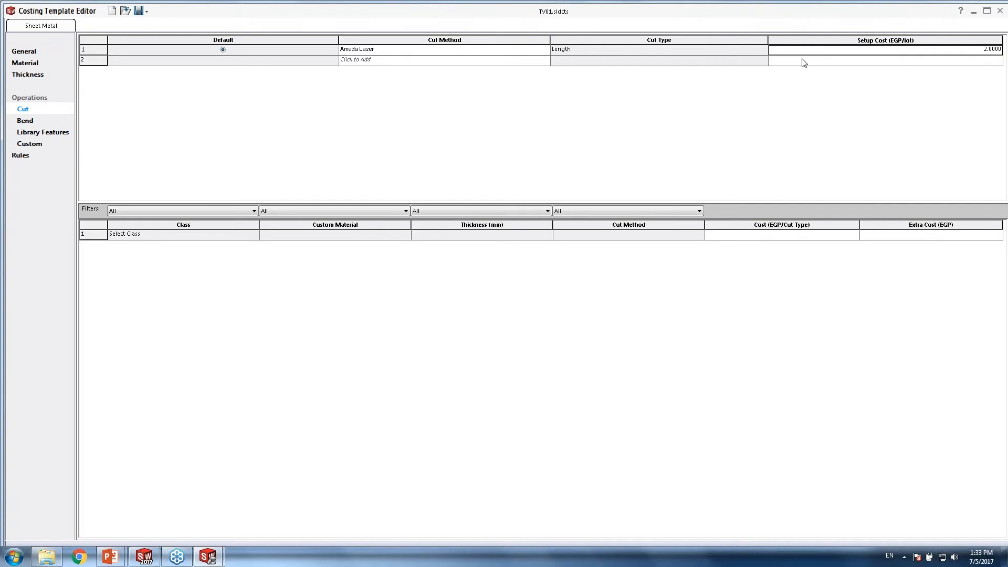
Add a second cut method named Trumpf Laser with cut type Length and a setup cost of 3 EGP/lot
{"action": "left_click", "coordinate": [376, 60]}
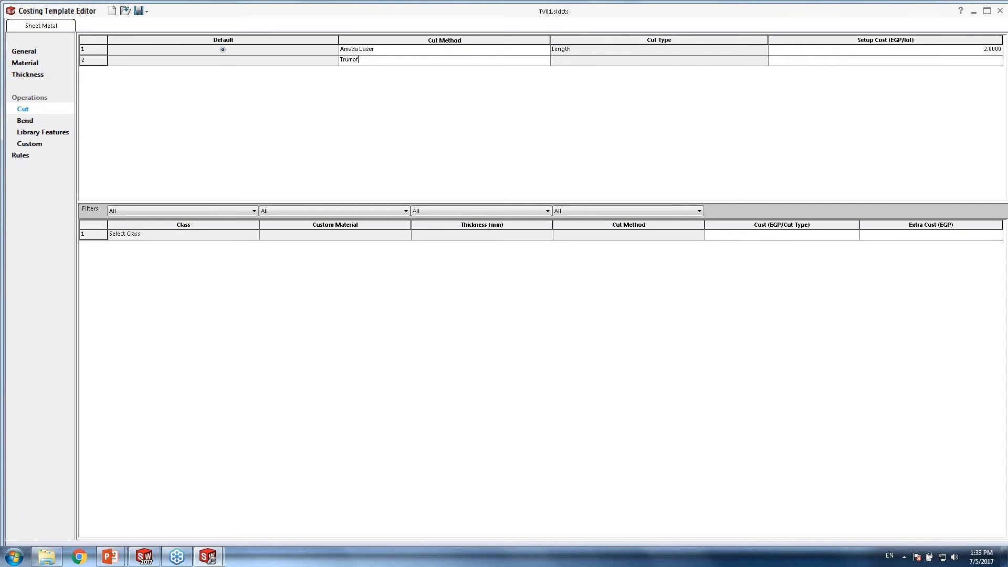
{"action": "type", "text": "Las"}
{"action": "left_click", "coordinate": [321, 62]}
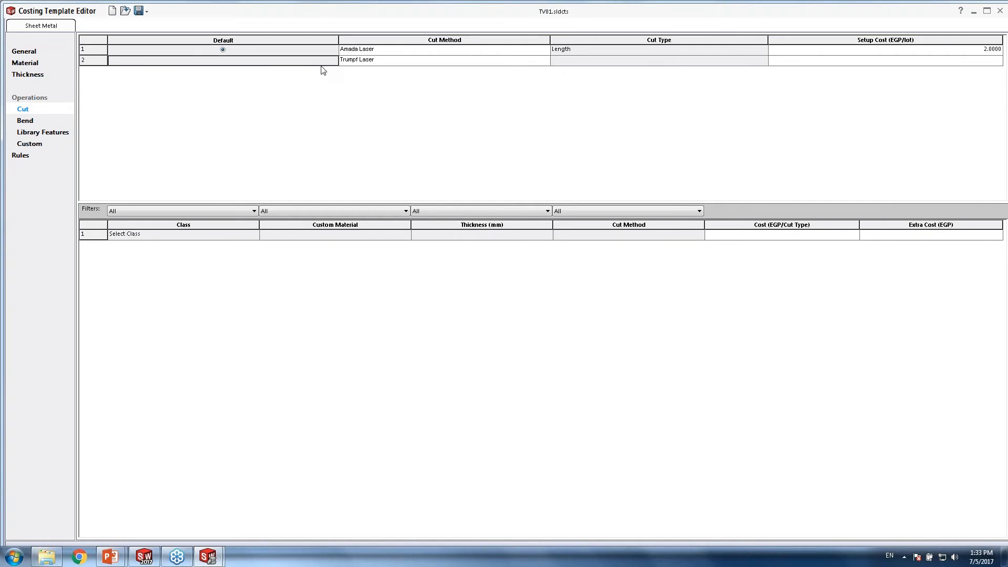
{"action": "left_click", "coordinate": [563, 61]}
{"action": "left_click", "coordinate": [566, 76]}
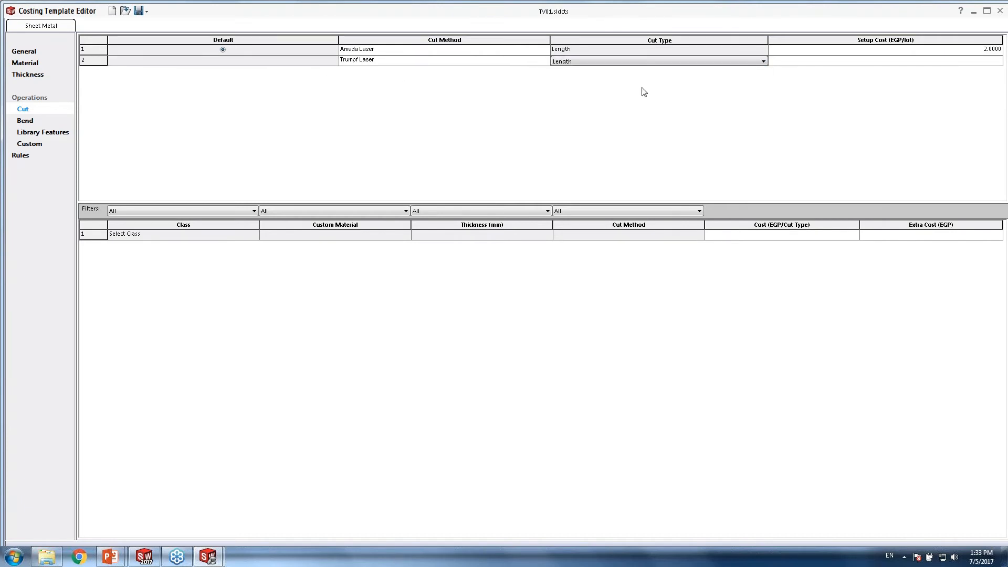
{"action": "left_click", "coordinate": [788, 62]}
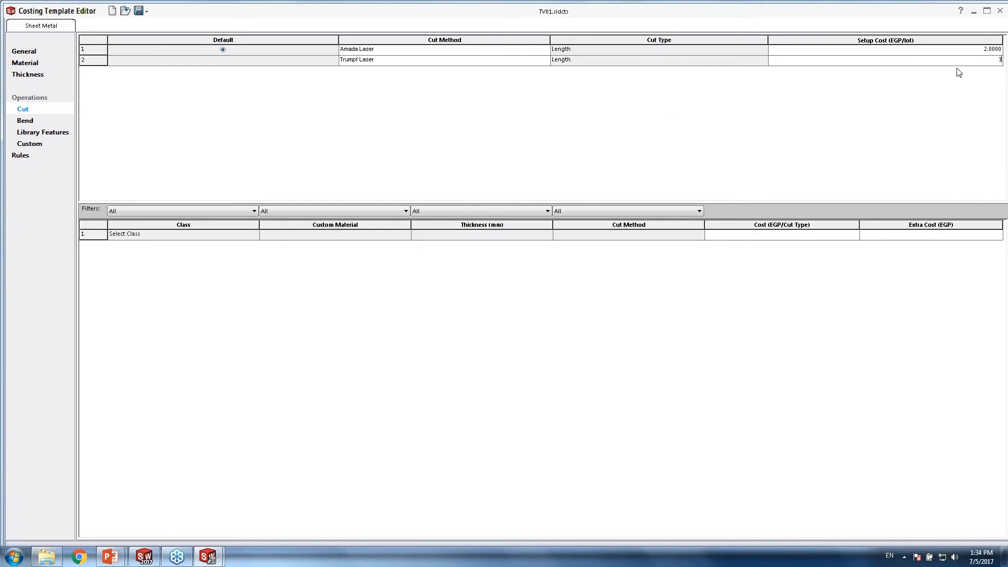
{"action": "key", "text": "Return"}
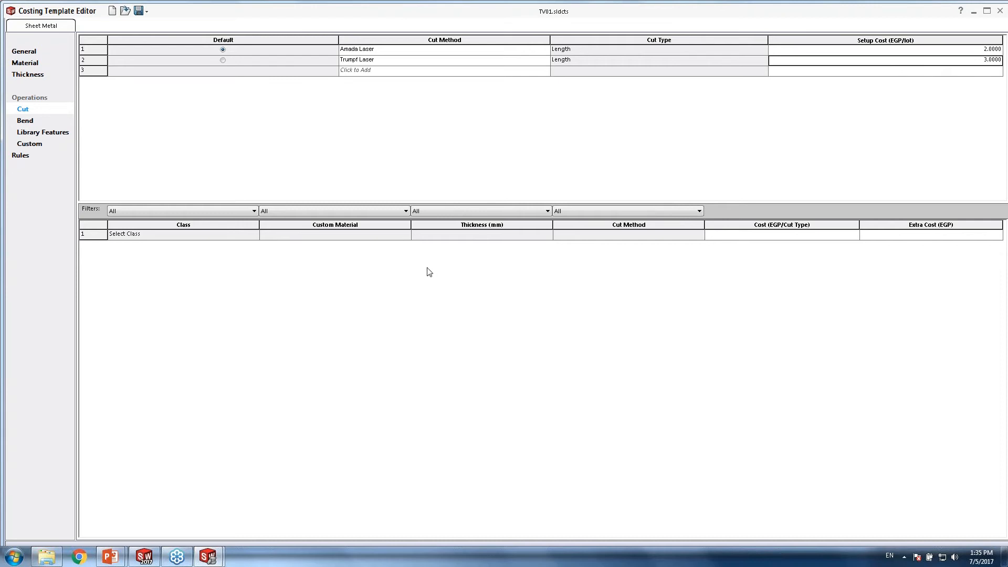
Start the first cut cost row with class Steel, custom material AISI 304 and thickness 1.2 mm
{"action": "left_click", "coordinate": [231, 235]}
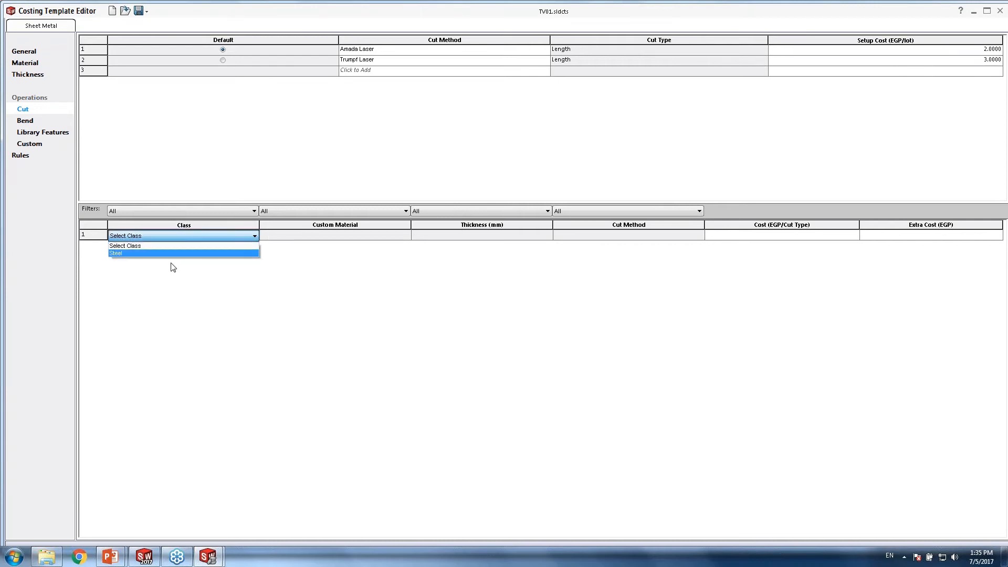
{"action": "left_click", "coordinate": [160, 254]}
{"action": "left_click", "coordinate": [317, 238]}
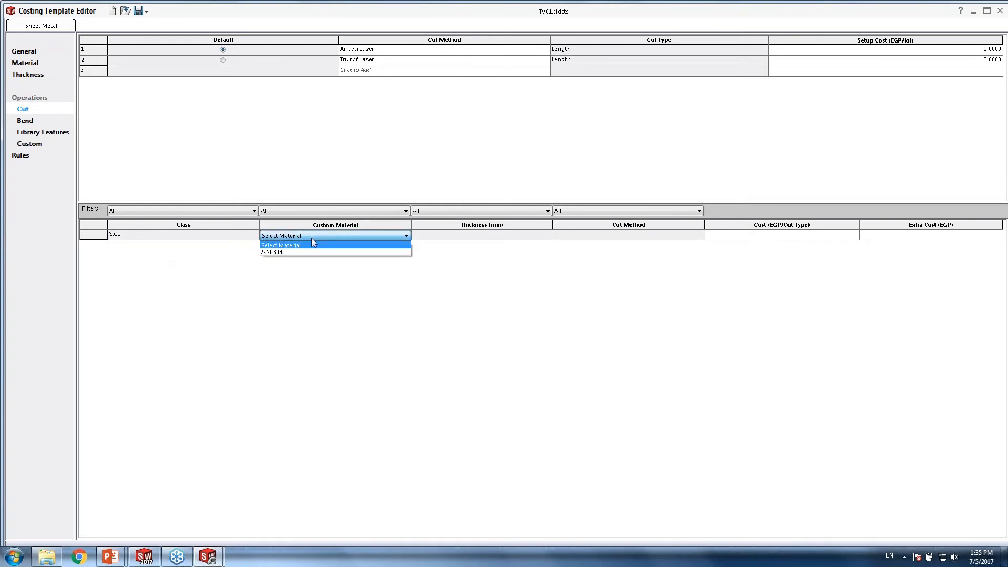
{"action": "left_click", "coordinate": [288, 250]}
{"action": "left_click", "coordinate": [461, 236]}
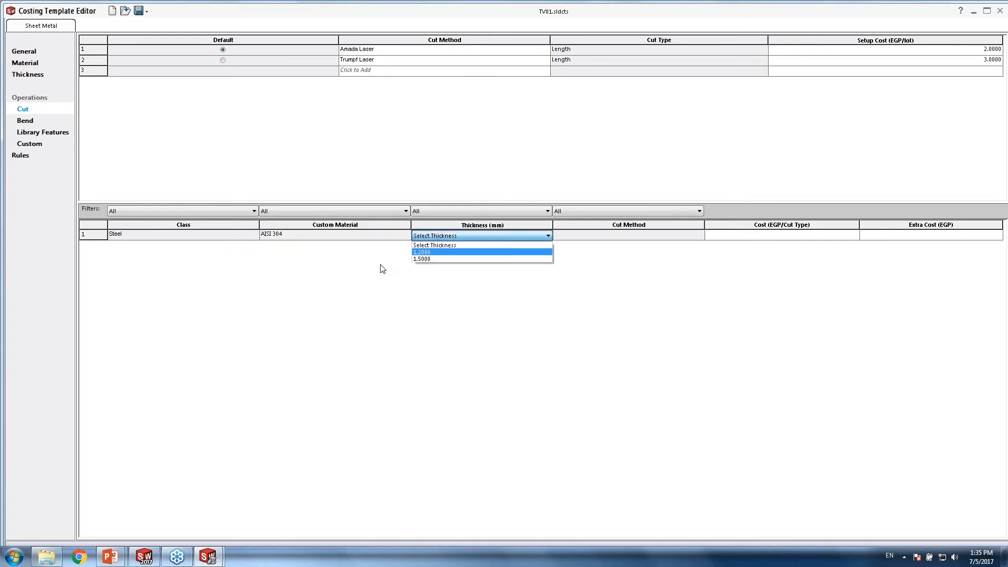
{"action": "left_click", "coordinate": [433, 261]}
Assign the Amada Laser cut method to the first cut cost row with a cost of 0.48 EGP
{"action": "left_click", "coordinate": [621, 237]}
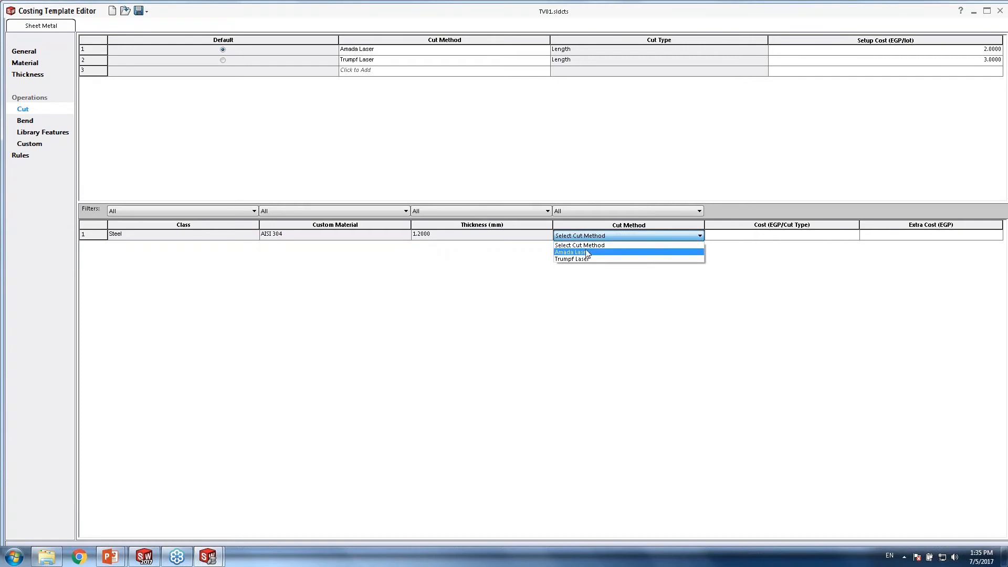
{"action": "left_click", "coordinate": [589, 252]}
{"action": "left_click", "coordinate": [750, 237]}
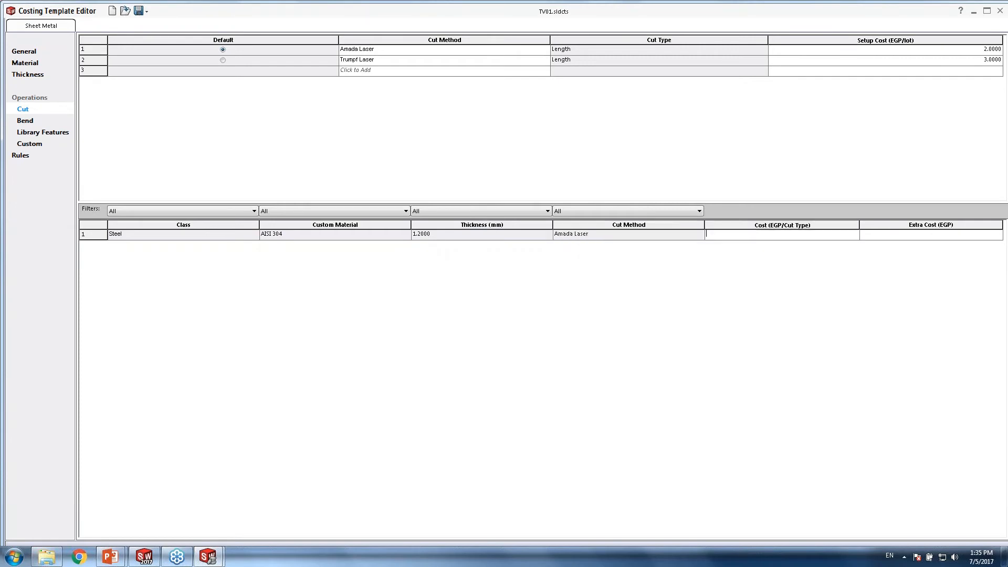
{"action": "type", "text": "0.48"}
{"action": "key", "text": "Tab"}
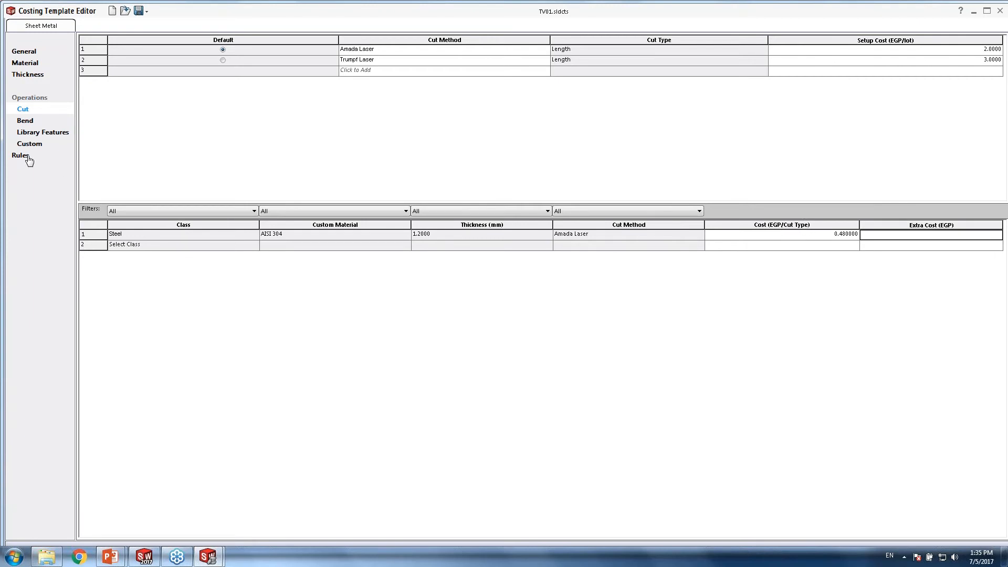
Switch to the PowerPoint slide show, review the cutting machine cost calculation and the slides after it, and return to the Costing Template Editor
{"action": "key", "text": "super+Tab"}
{"action": "left_click", "coordinate": [420, 239]}
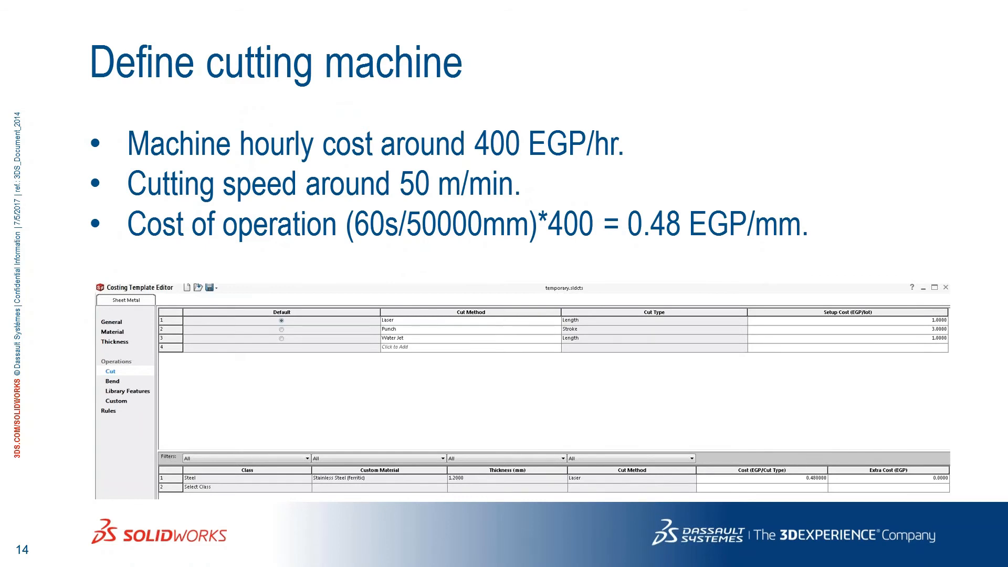
{"action": "key", "text": "Right"}
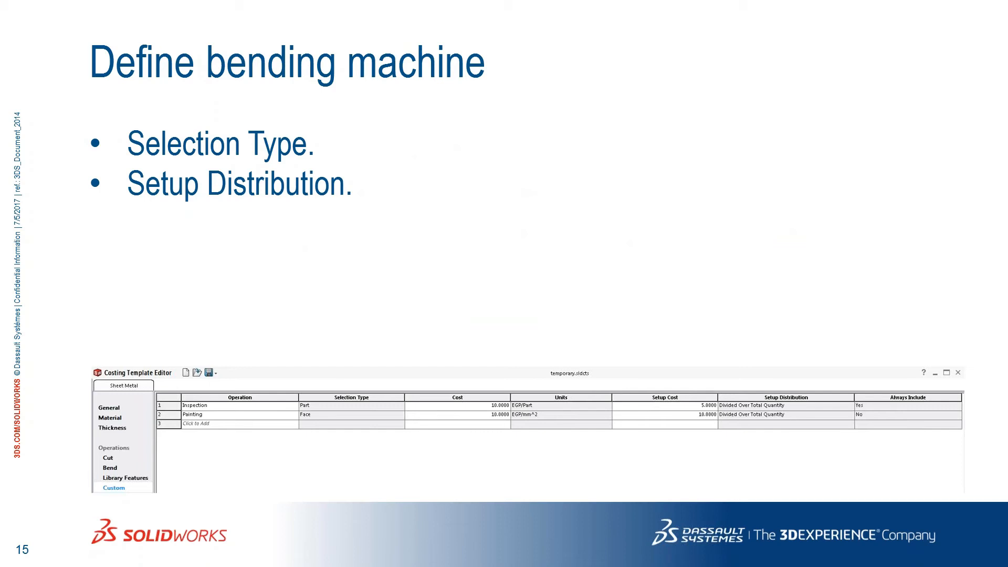
{"action": "key", "text": "Left"}
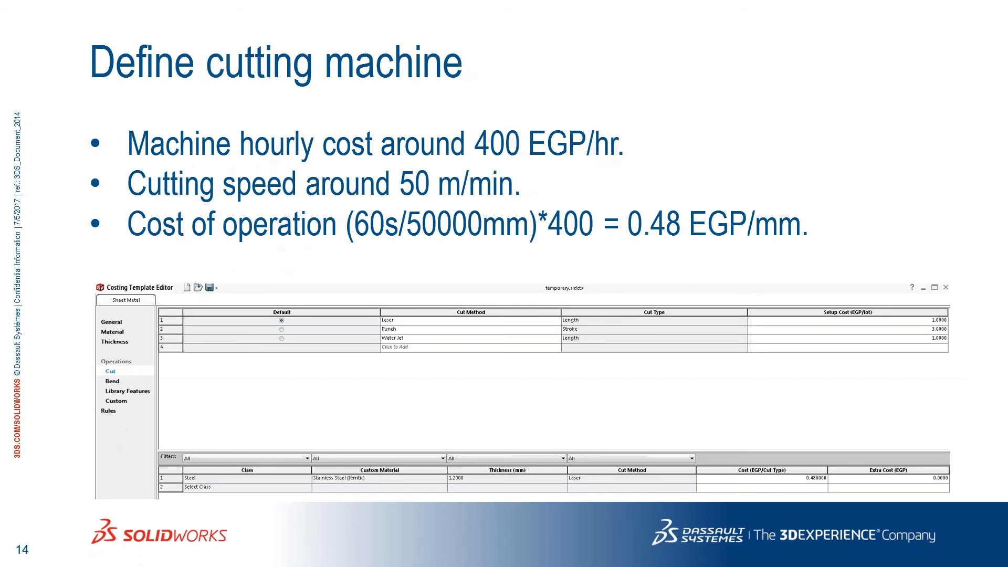
{"action": "key", "text": "Right"}
{"action": "key", "text": "Right"}
{"action": "key", "text": "Left"}
{"action": "key", "text": "Left"}
{"action": "key", "text": "alt+Tab"}
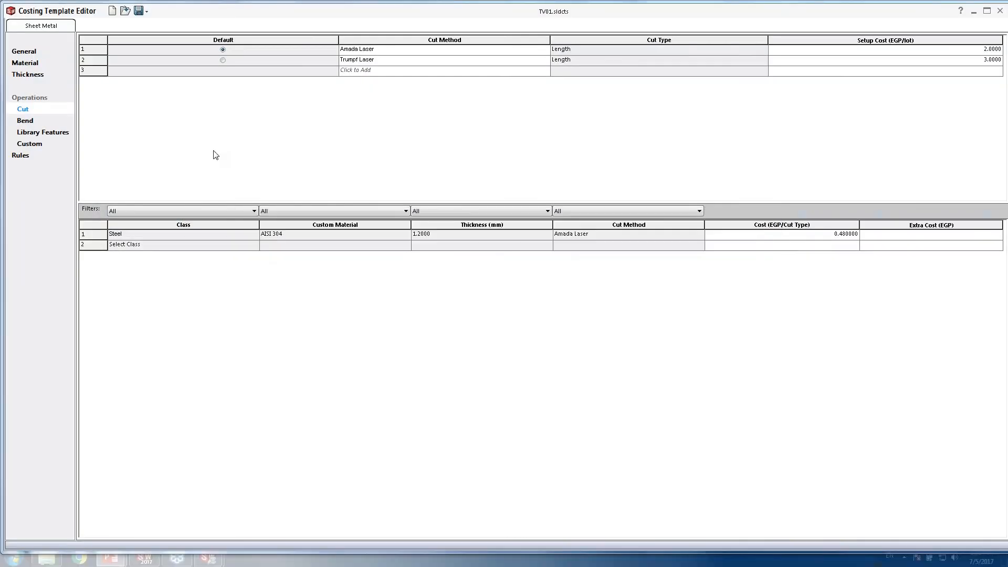
{"action": "key", "text": "alt+Tab"}
{"action": "key", "text": "super+Tab"}
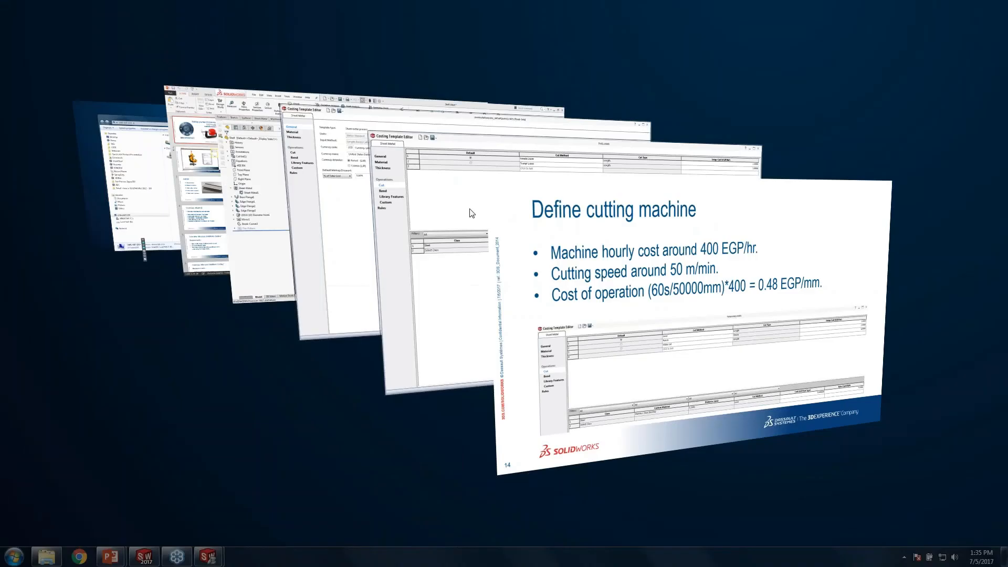
{"action": "left_click", "coordinate": [457, 196]}
Add a bend method named Trumpf Bending with a setup cost of 15 EGP/lot and One Setup for all Bends
{"action": "left_click", "coordinate": [26, 122]}
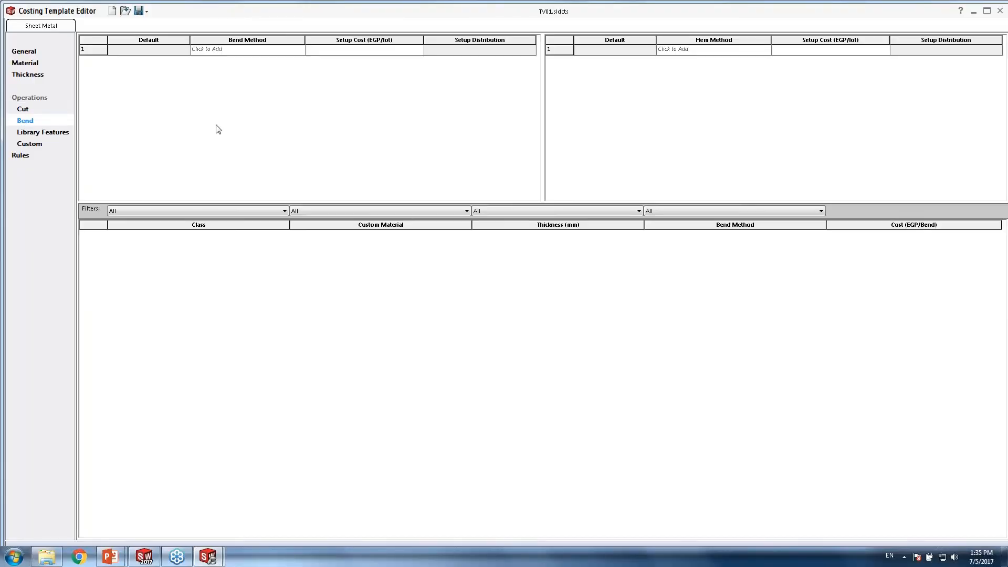
{"action": "left_click", "coordinate": [224, 49]}
{"action": "type", "text": "Trumpf Bending"}
{"action": "left_click", "coordinate": [342, 53]}
{"action": "type", "text": "15"}
{"action": "left_click", "coordinate": [481, 51]}
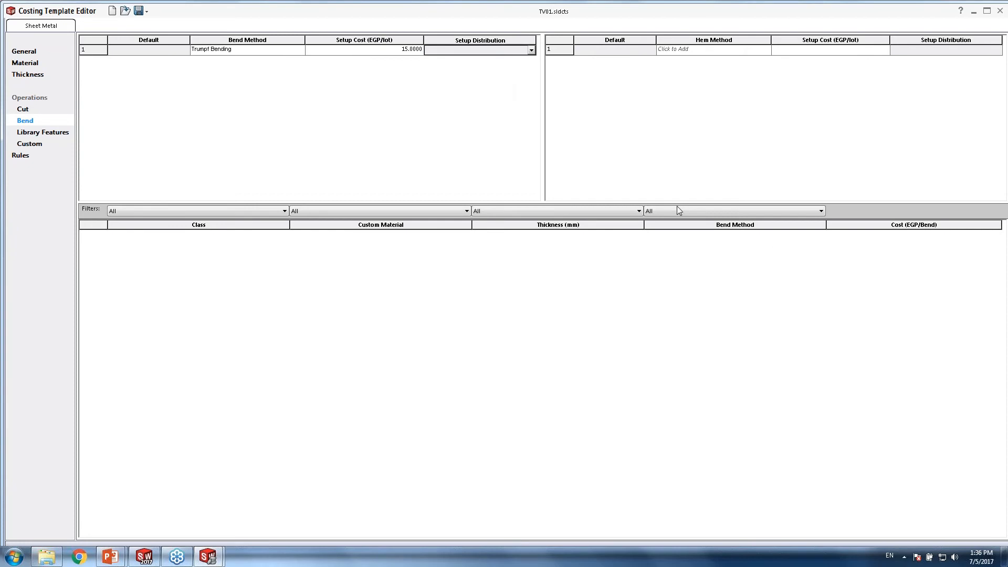
{"action": "left_click", "coordinate": [233, 229]}
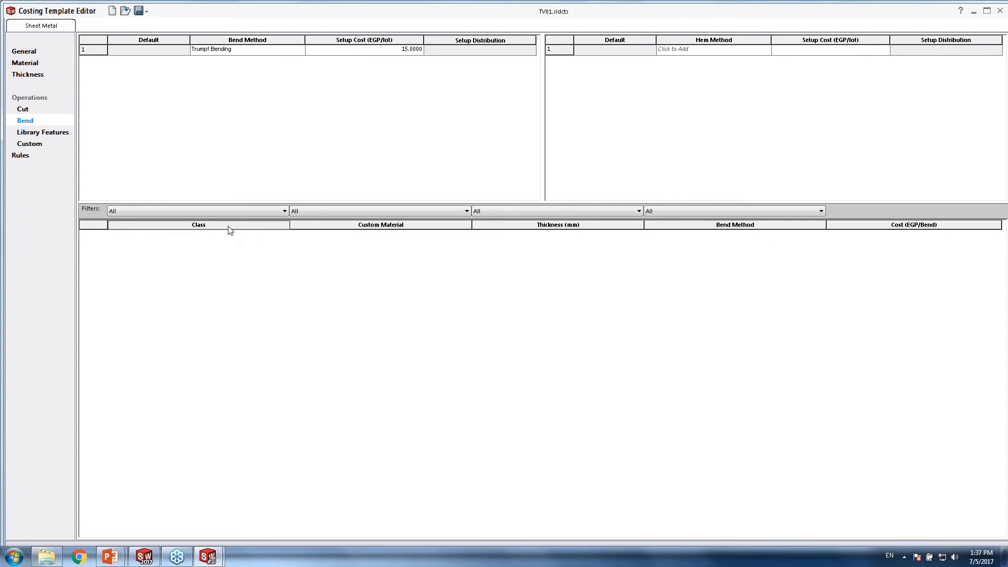
{"action": "left_click", "coordinate": [464, 49]}
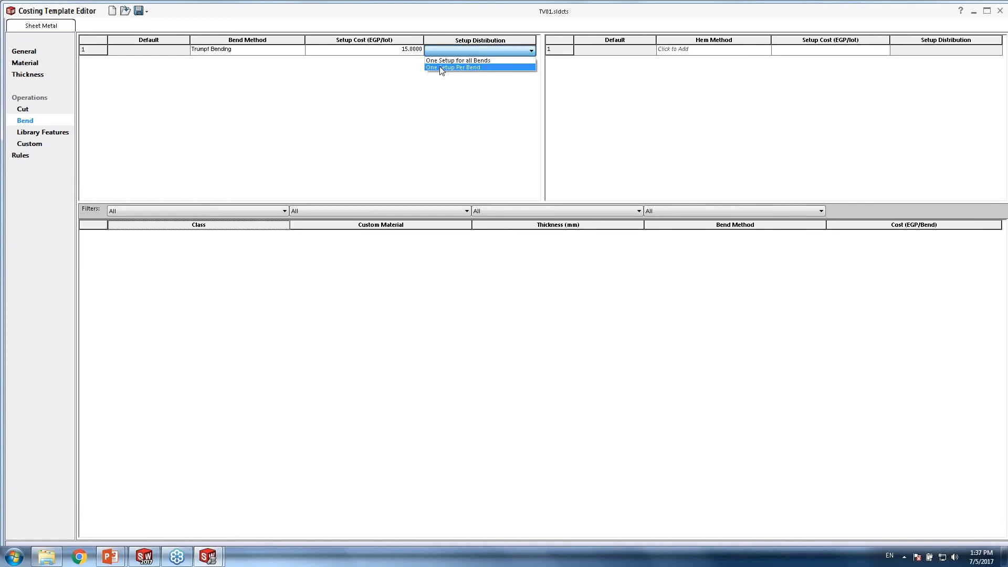
{"action": "left_click", "coordinate": [458, 60]}
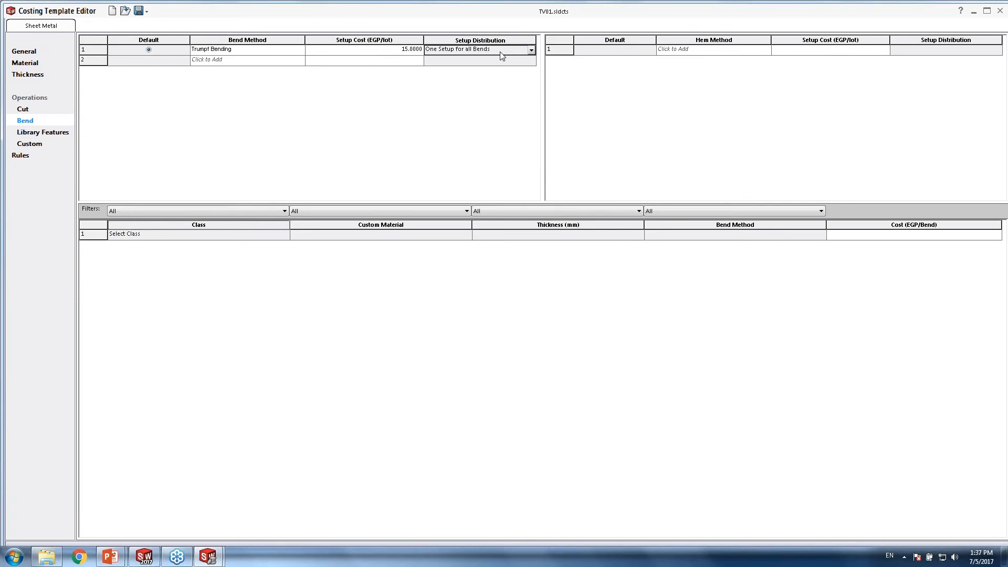
Start the first bend cost row with class Steel, custom material AISI 304 and thickness 1.2 mm
{"action": "left_click", "coordinate": [198, 237]}
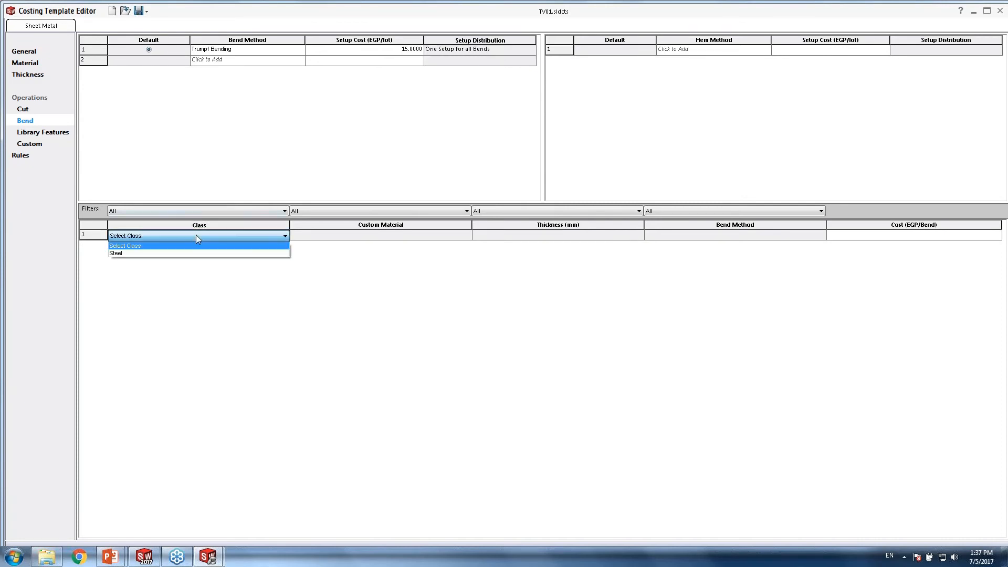
{"action": "left_click", "coordinate": [156, 254]}
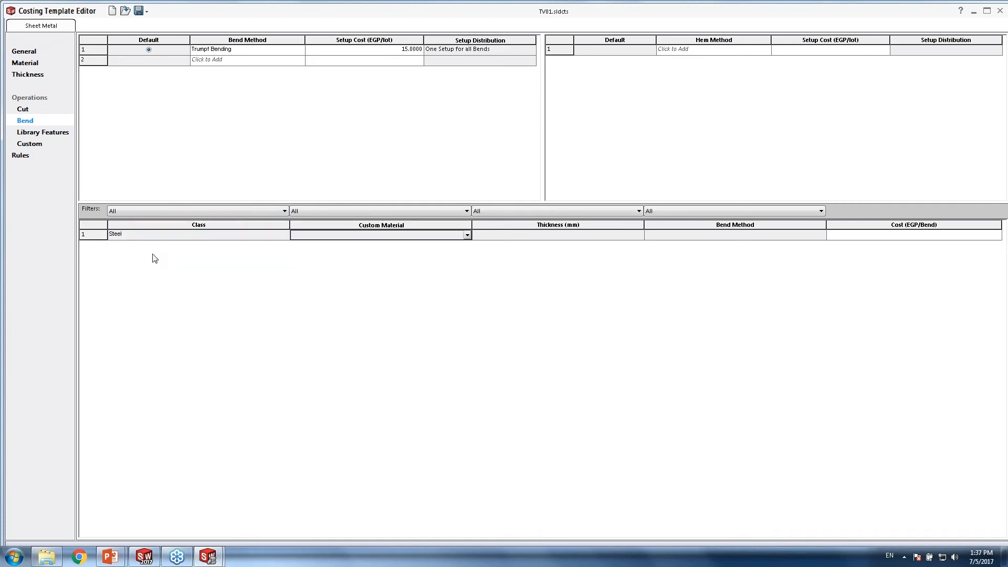
{"action": "left_click", "coordinate": [330, 236]}
{"action": "left_click", "coordinate": [336, 252]}
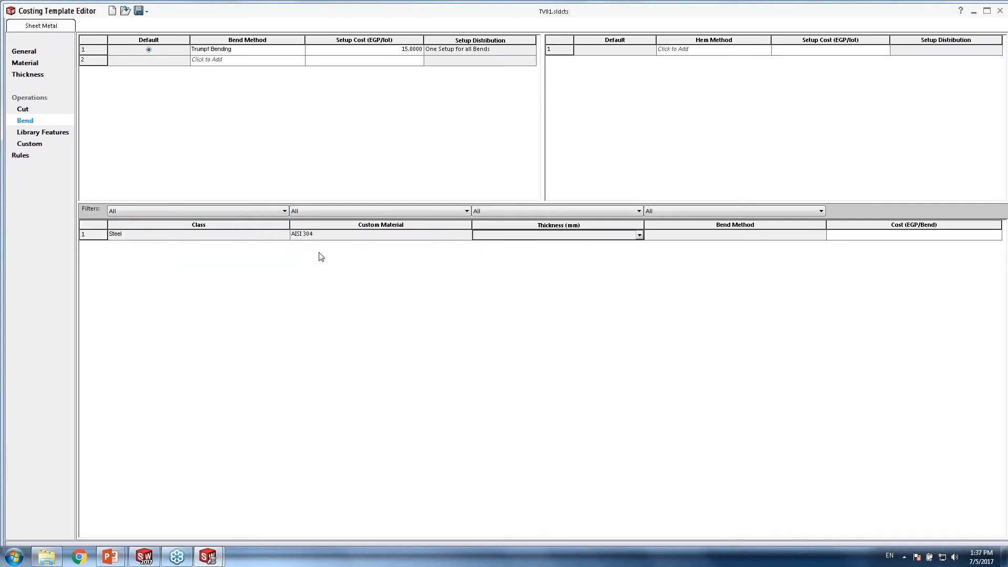
{"action": "left_click", "coordinate": [592, 238]}
{"action": "left_click", "coordinate": [501, 252]}
Assign the Trumpf Bending method to the first bend cost row with a cost of 0.05 EGP/bend
{"action": "left_click", "coordinate": [696, 236]}
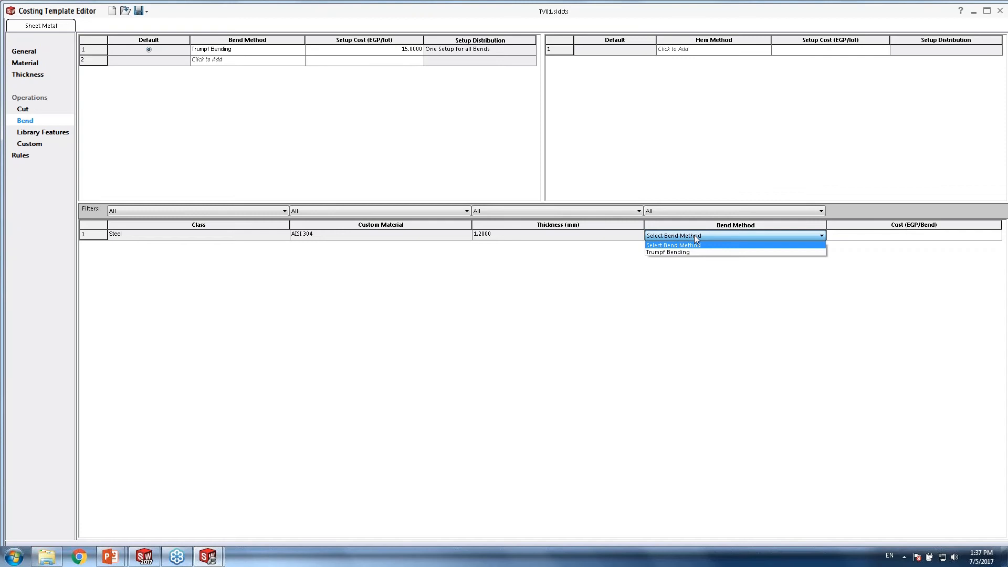
{"action": "left_click", "coordinate": [663, 252]}
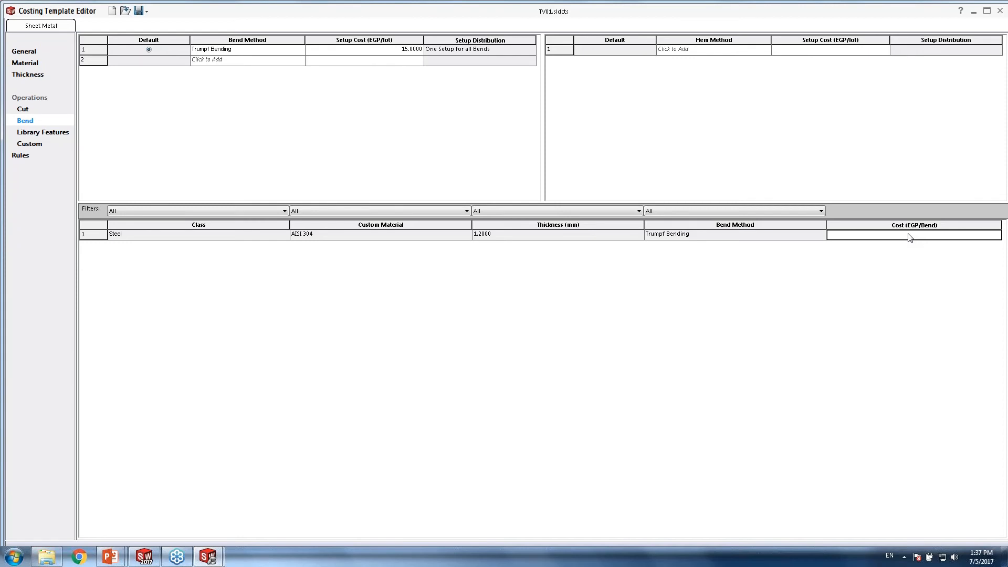
{"action": "type", "text": "0.05"}
{"action": "key", "text": "Return"}
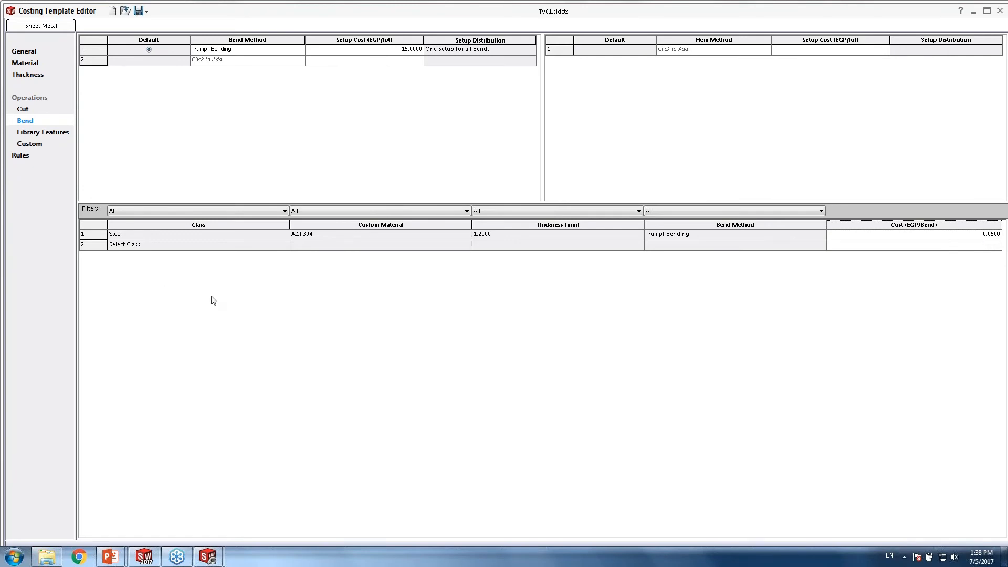
Switch to the PowerPoint slide show, review the custom operation example on the Define bending machine slide, and return to the Costing Template Editor
{"action": "key", "text": "super+Tab"}
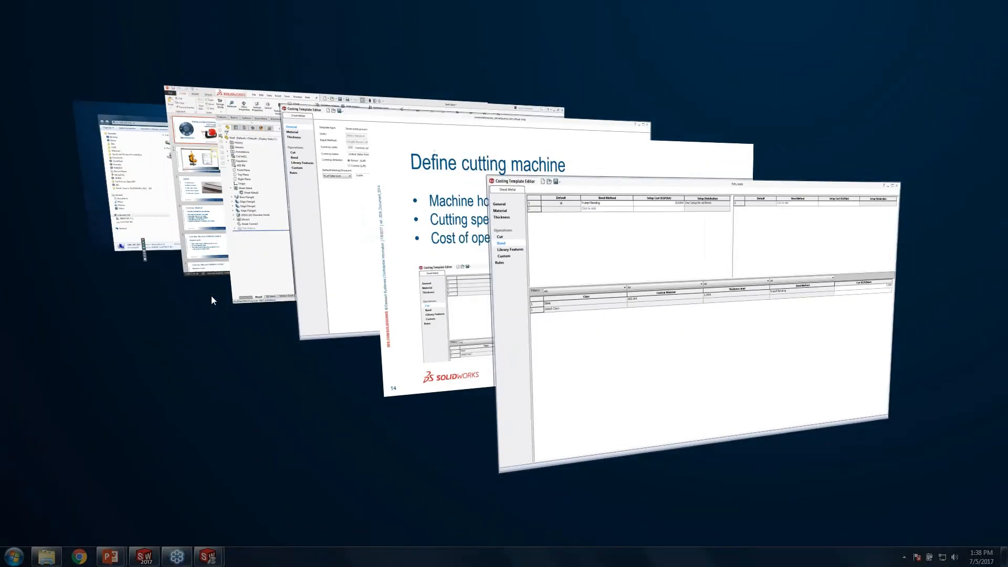
{"action": "key", "text": "super+Tab"}
{"action": "key", "text": "Right"}
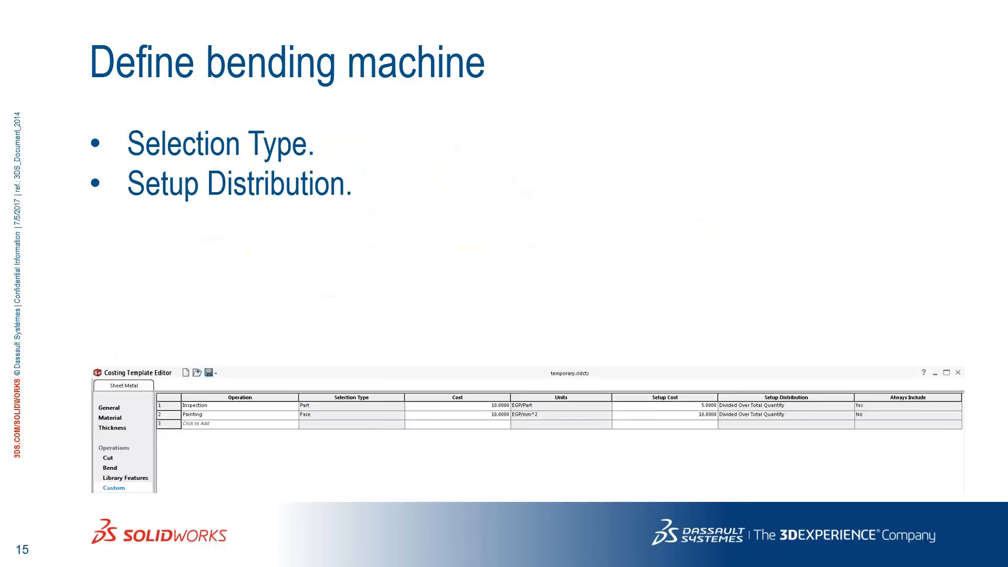
{"action": "key", "text": "Right"}
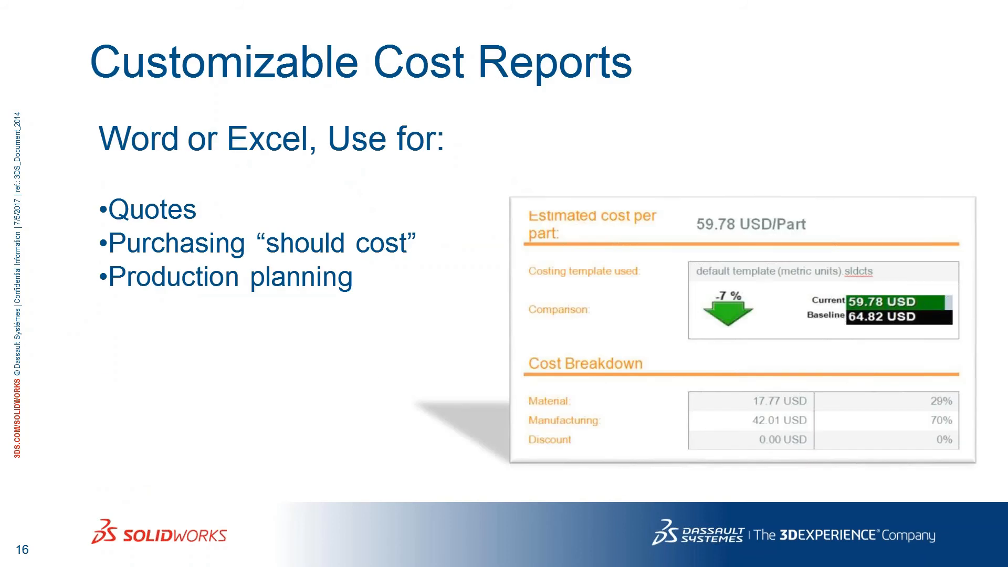
{"action": "key", "text": "Right"}
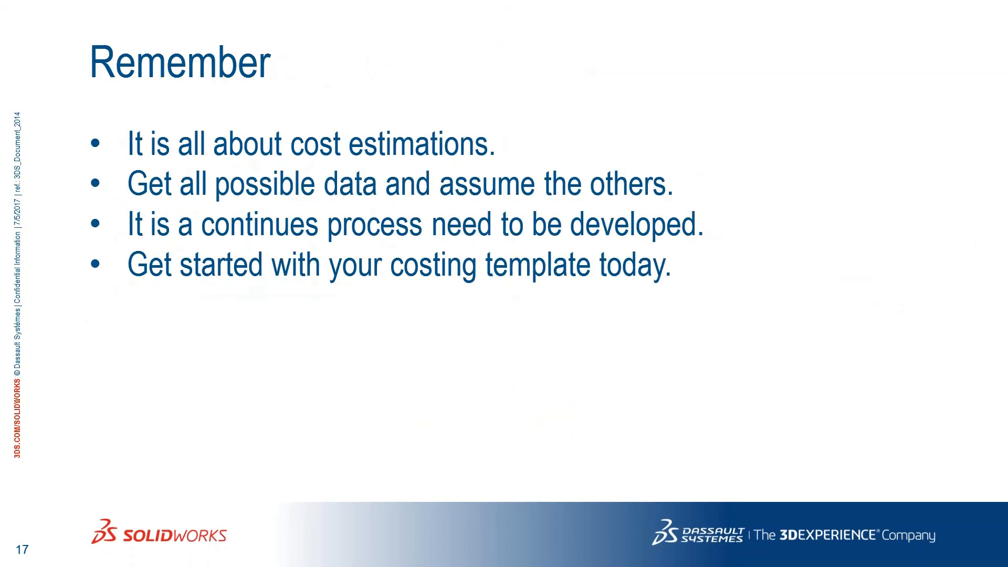
{"action": "key", "text": "Left"}
{"action": "key", "text": "Left"}
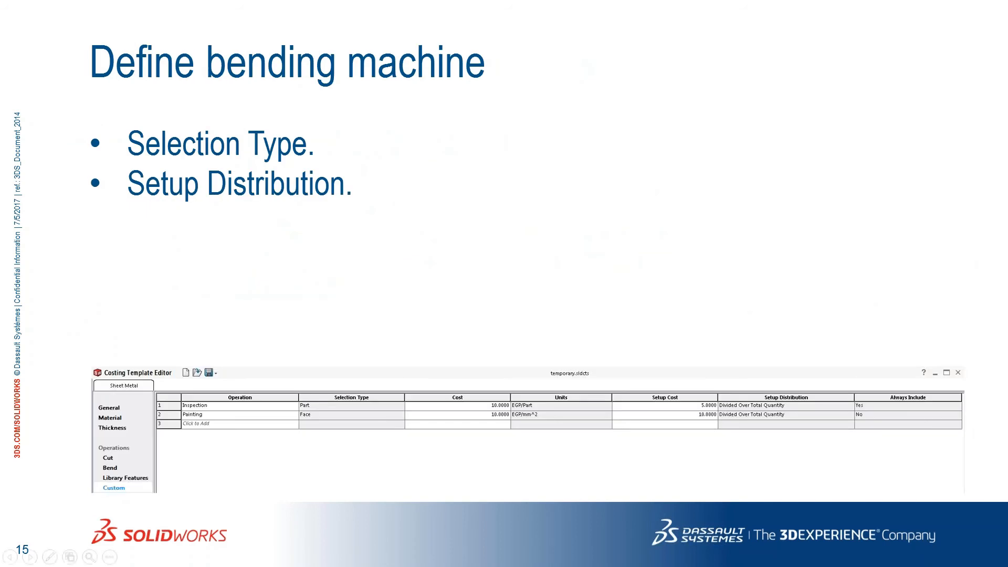
{"action": "key", "text": "super+Tab"}
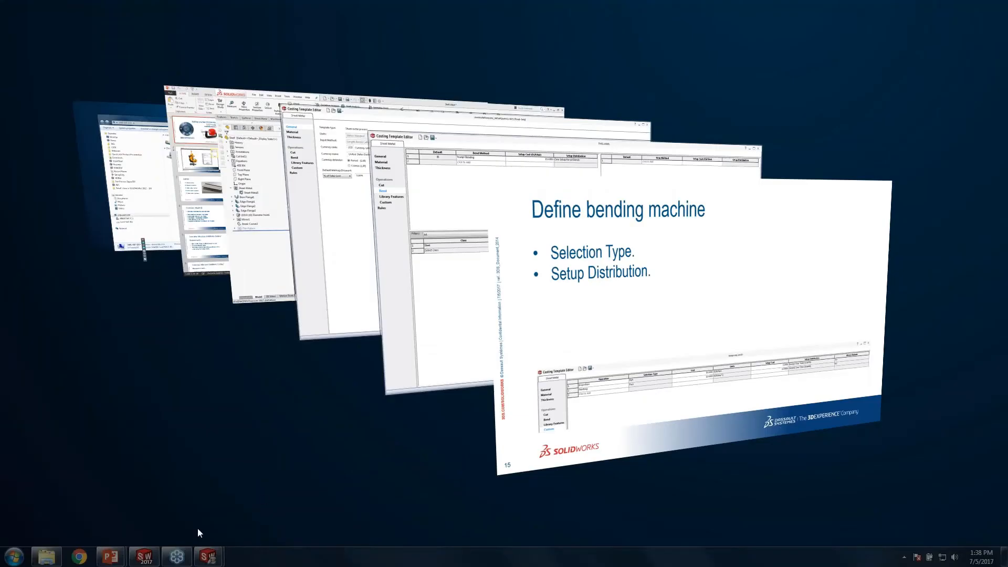
{"action": "left_click", "coordinate": [446, 259]}
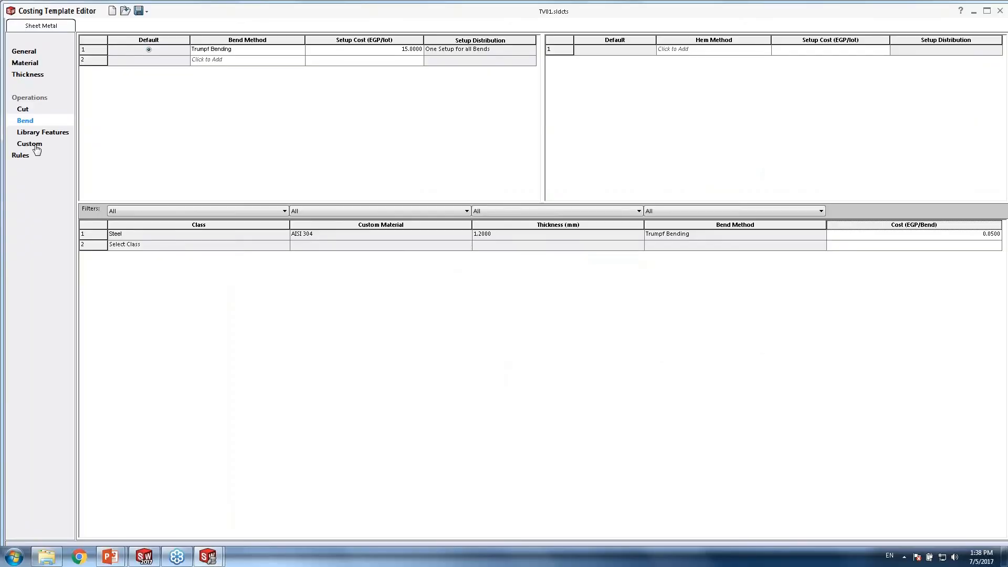
Add a custom operation named Inspection with selection type Part and a cost of 10 EGP/Part
{"action": "left_click", "coordinate": [32, 145]}
{"action": "left_click", "coordinate": [232, 49]}
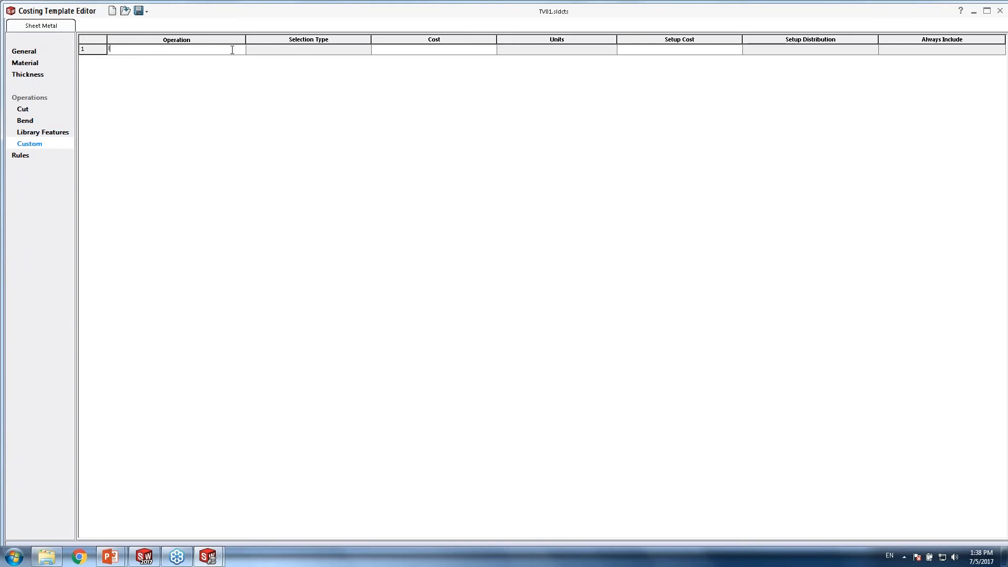
{"action": "type", "text": "spection"}
{"action": "key", "text": "Tab"}
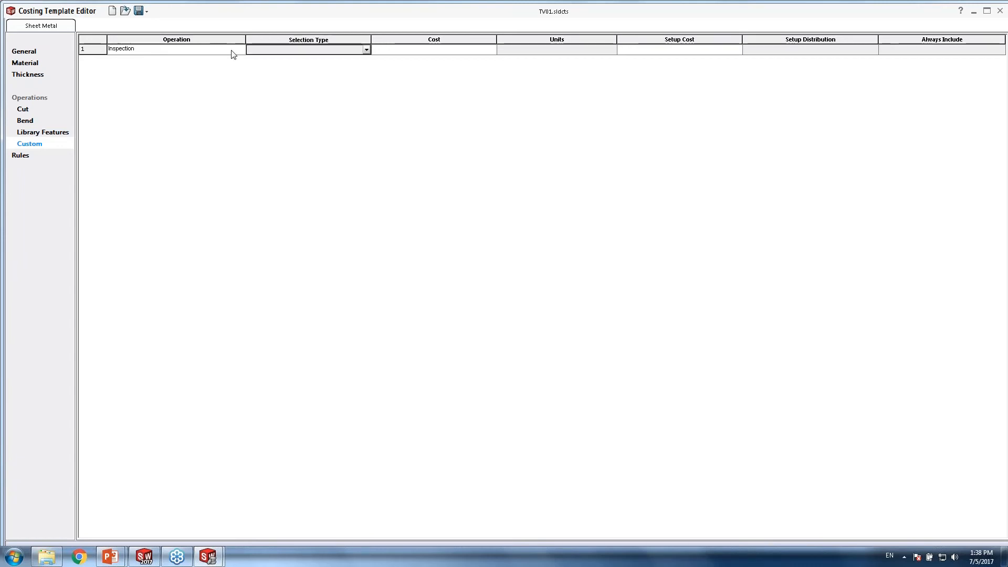
{"action": "left_click", "coordinate": [285, 51]}
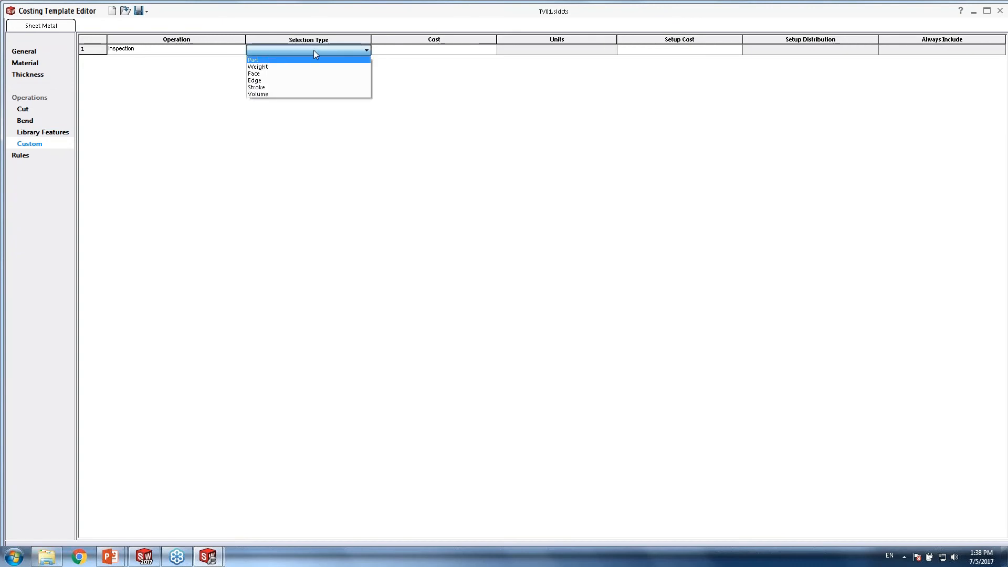
{"action": "left_click", "coordinate": [253, 61]}
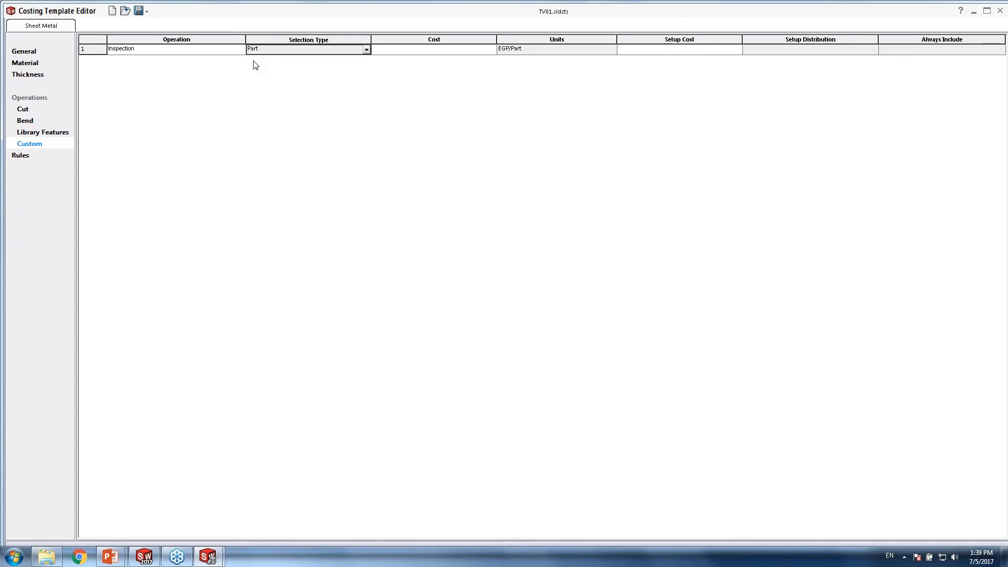
{"action": "left_click", "coordinate": [405, 52]}
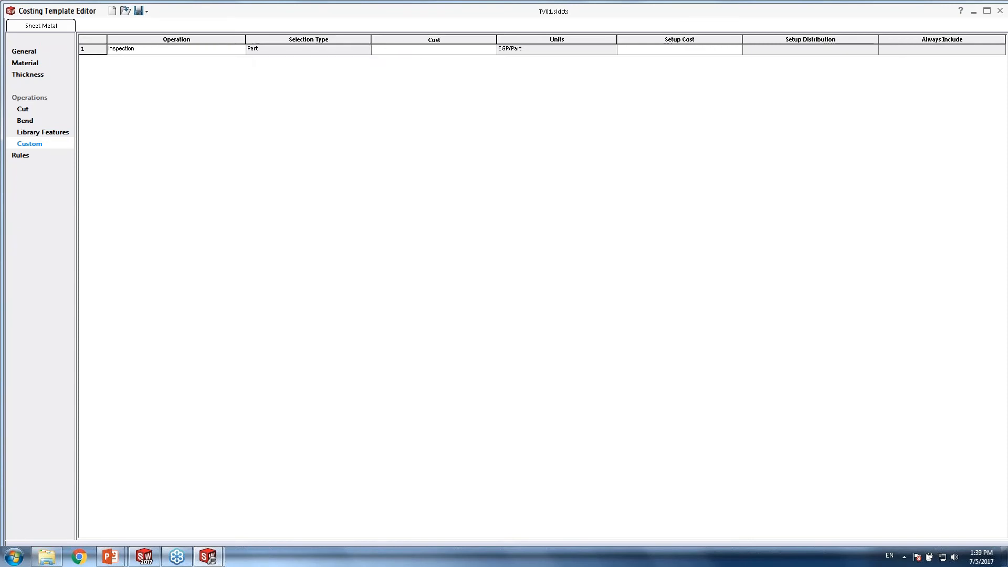
{"action": "type", "text": "10"}
{"action": "key", "text": "Tab"}
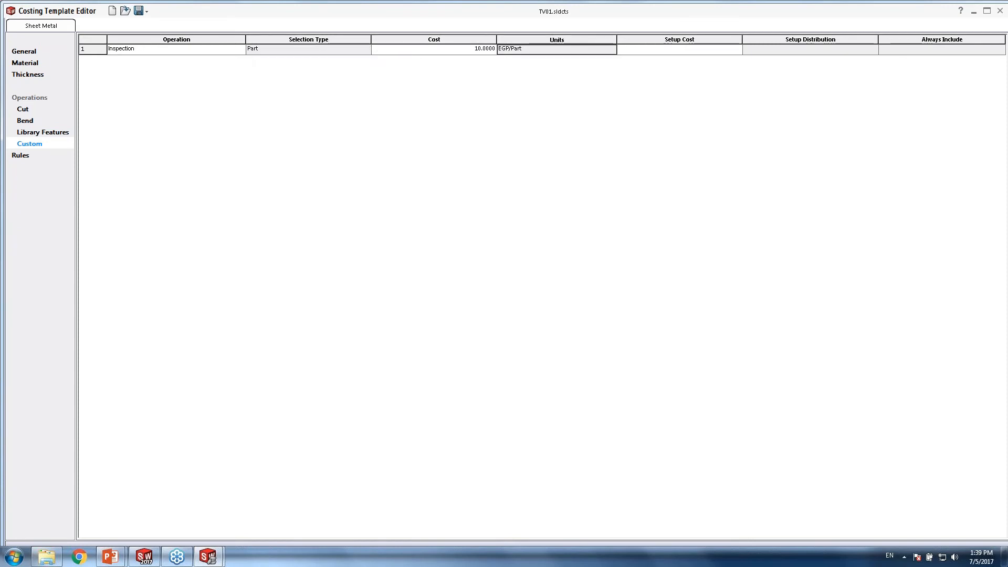
Give the Inspection operation a setup cost of 0, the distribution Divided Over Total Quantity, and Always Include set to Yes
{"action": "left_click", "coordinate": [653, 52]}
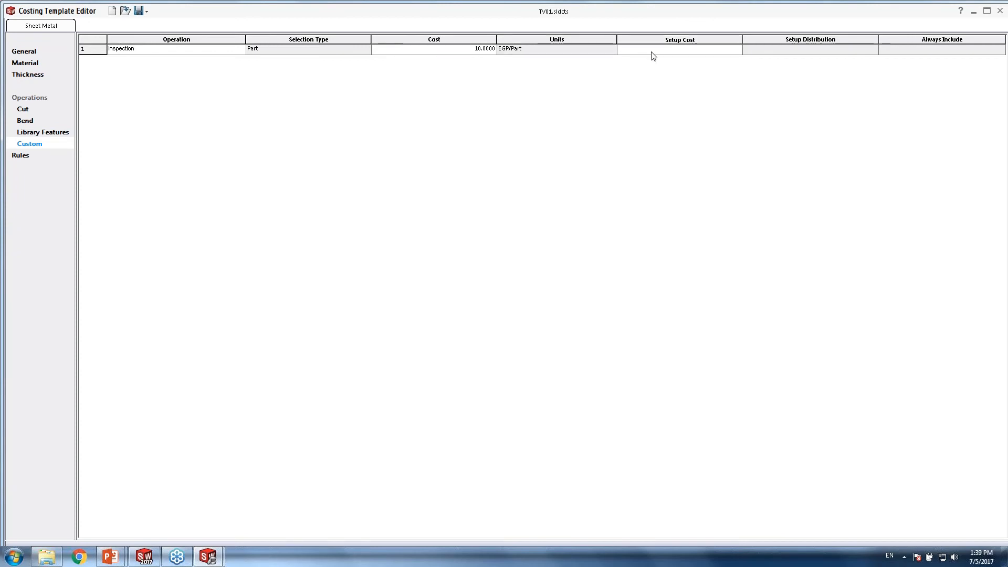
{"action": "type", "text": "0"}
{"action": "left_click", "coordinate": [761, 56]}
{"action": "left_click", "coordinate": [760, 52]}
{"action": "left_click", "coordinate": [760, 52]}
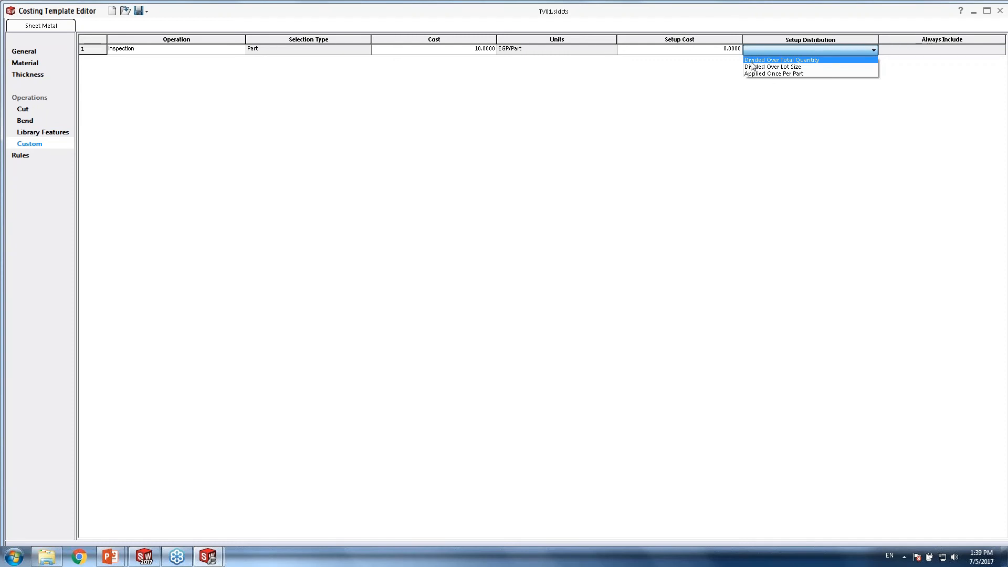
{"action": "left_click", "coordinate": [751, 61]}
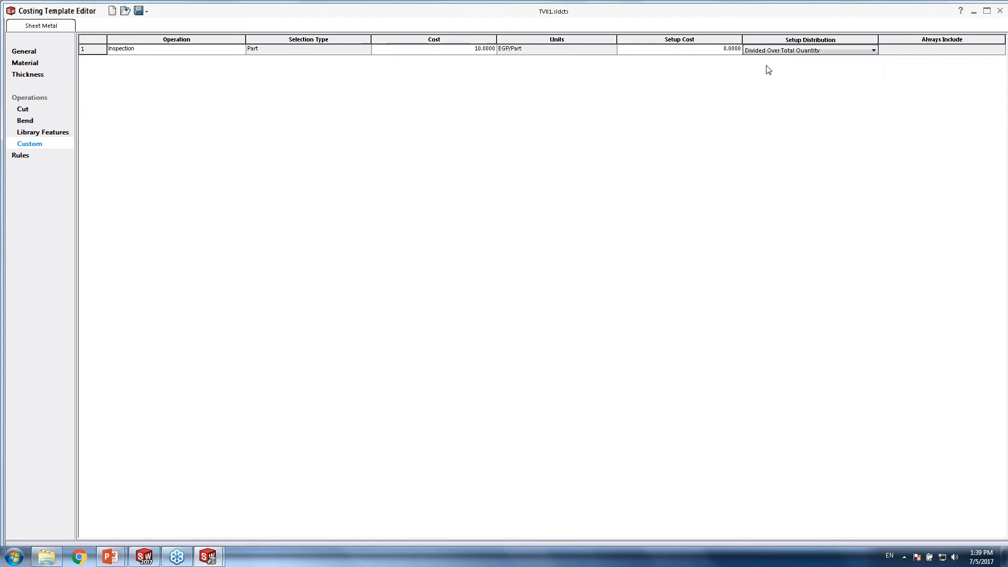
{"action": "left_click", "coordinate": [896, 54]}
{"action": "left_click", "coordinate": [896, 50]}
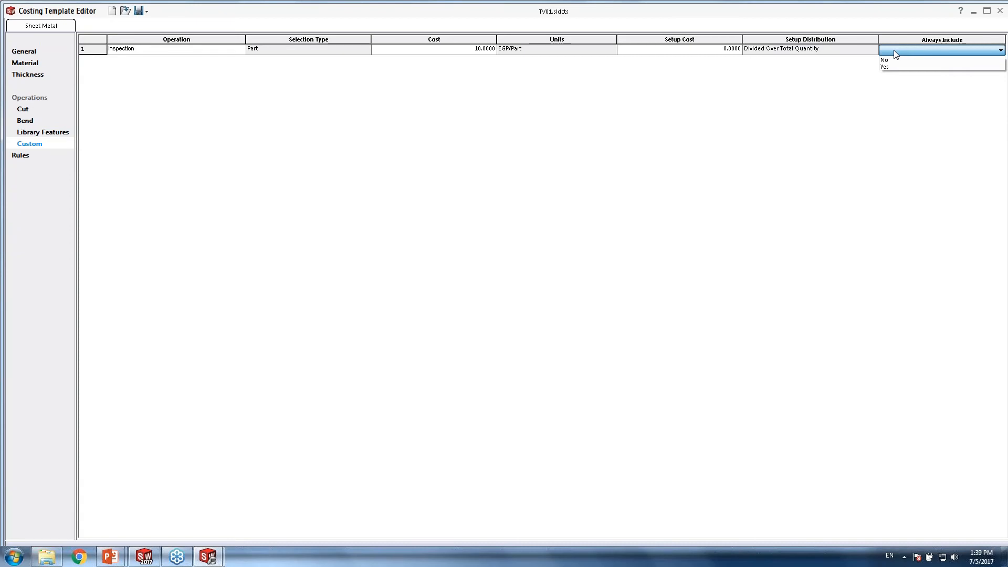
{"action": "left_click", "coordinate": [888, 67]}
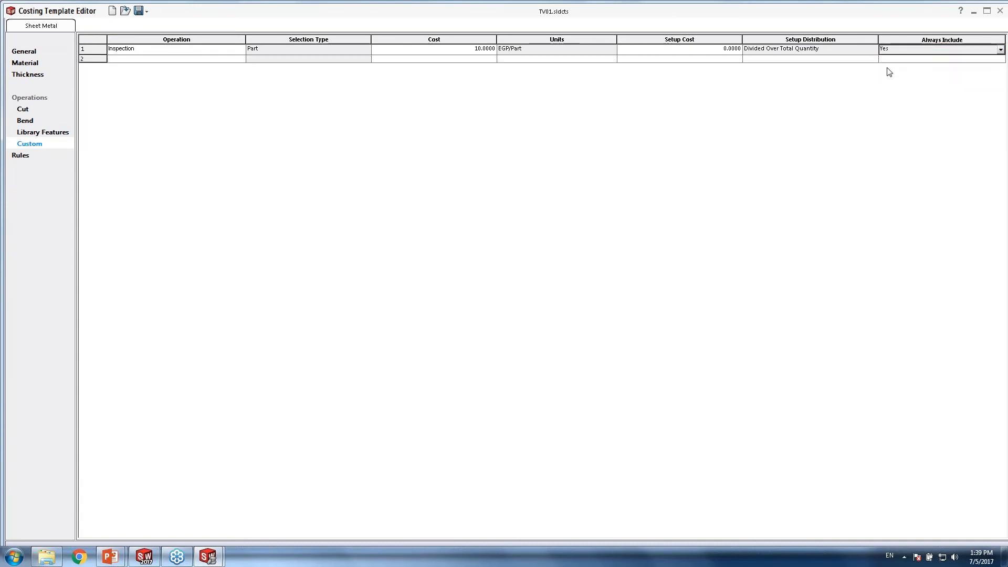
Add a second custom operation named Painting with selection type Face and a cost of 2 EGP/mm^2
{"action": "left_click", "coordinate": [165, 60]}
{"action": "type", "text": "Painting"}
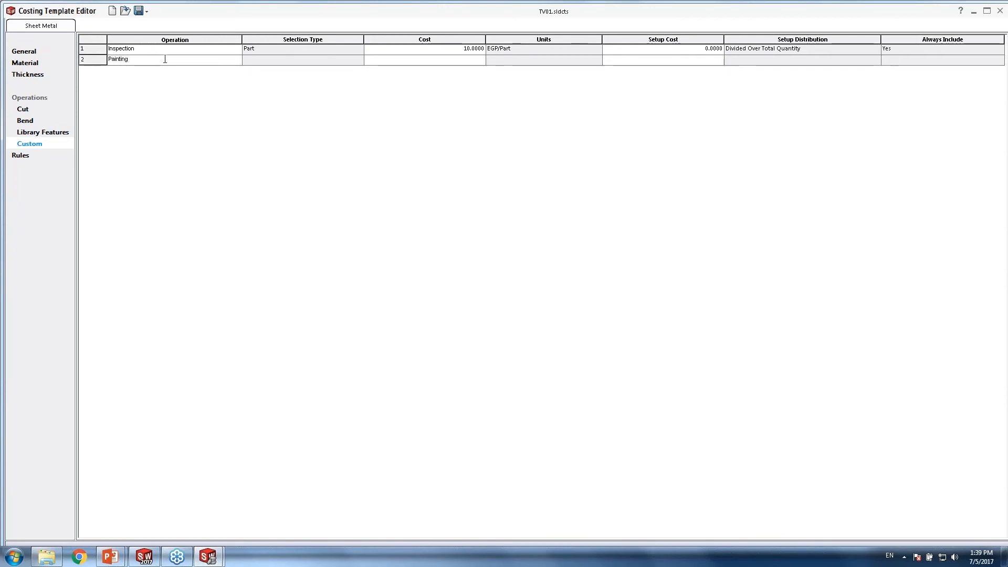
{"action": "left_click", "coordinate": [261, 61]}
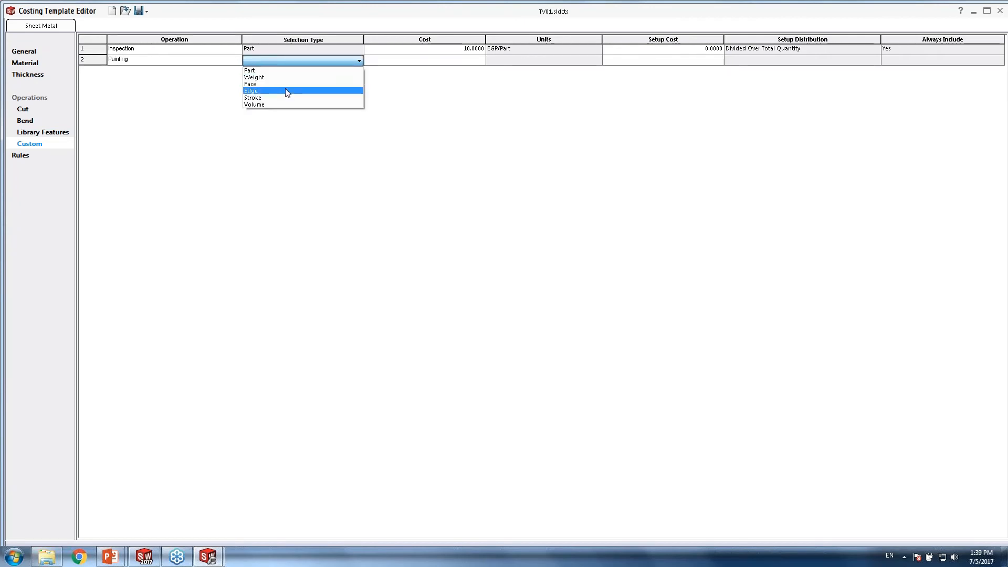
{"action": "left_click", "coordinate": [261, 85]}
{"action": "left_click", "coordinate": [466, 62]}
{"action": "type", "text": "2"}
{"action": "left_click", "coordinate": [543, 62]}
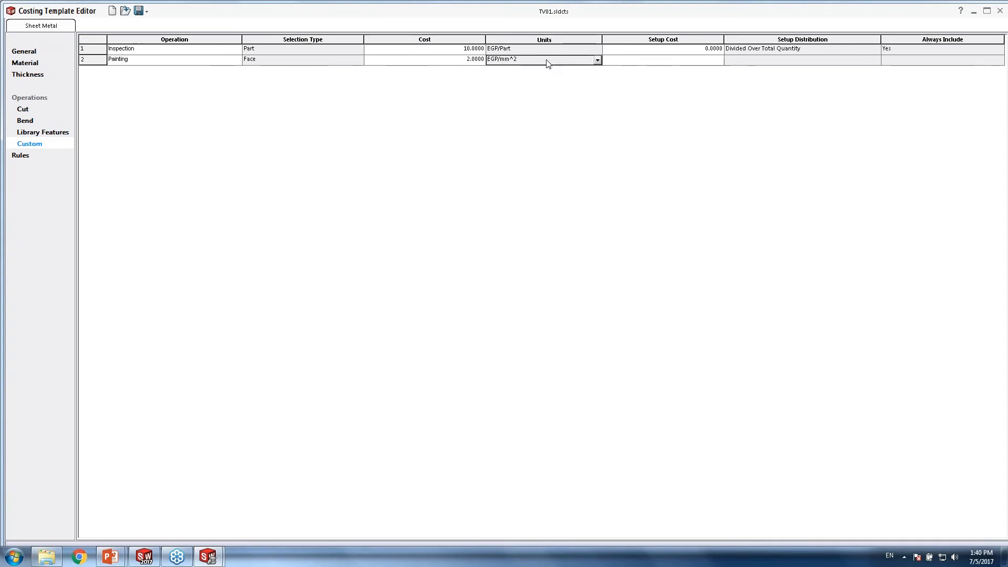
Set Painting's setup distribution to Applied Once Per Part and Always Include to No, and save the template
{"action": "left_click", "coordinate": [682, 61]}
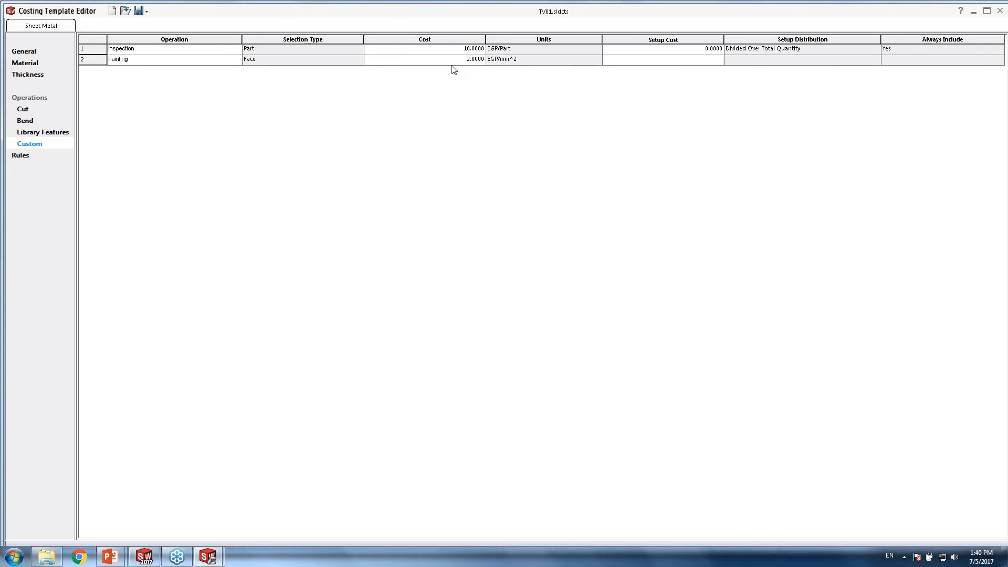
{"action": "left_click", "coordinate": [812, 62]}
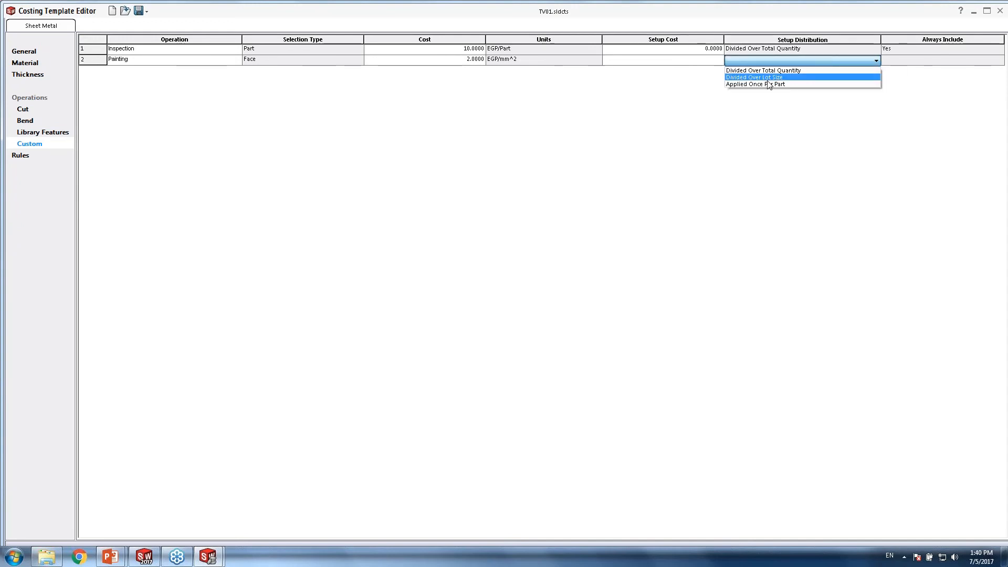
{"action": "left_click", "coordinate": [739, 84]}
{"action": "left_click", "coordinate": [923, 59]}
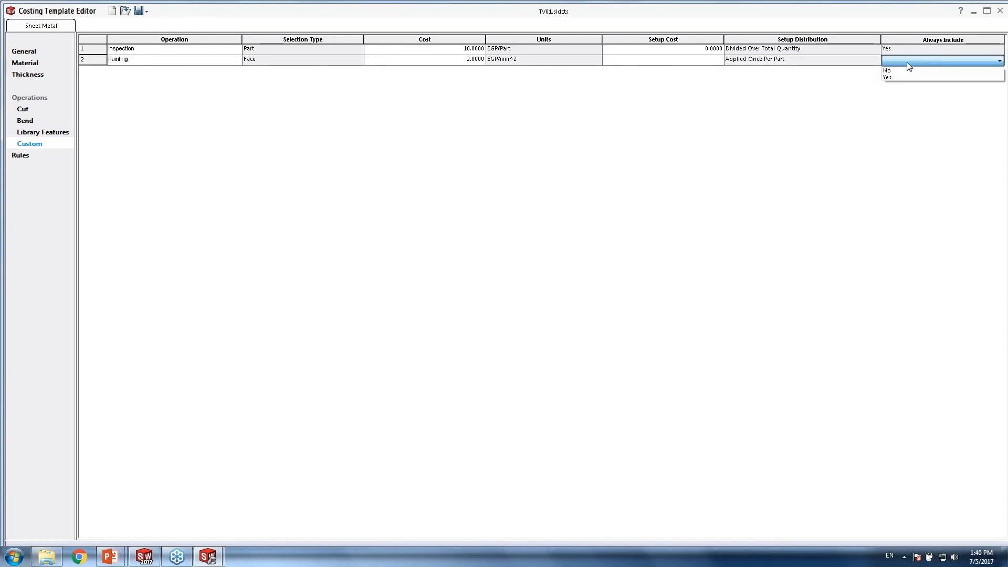
{"action": "left_click", "coordinate": [899, 73]}
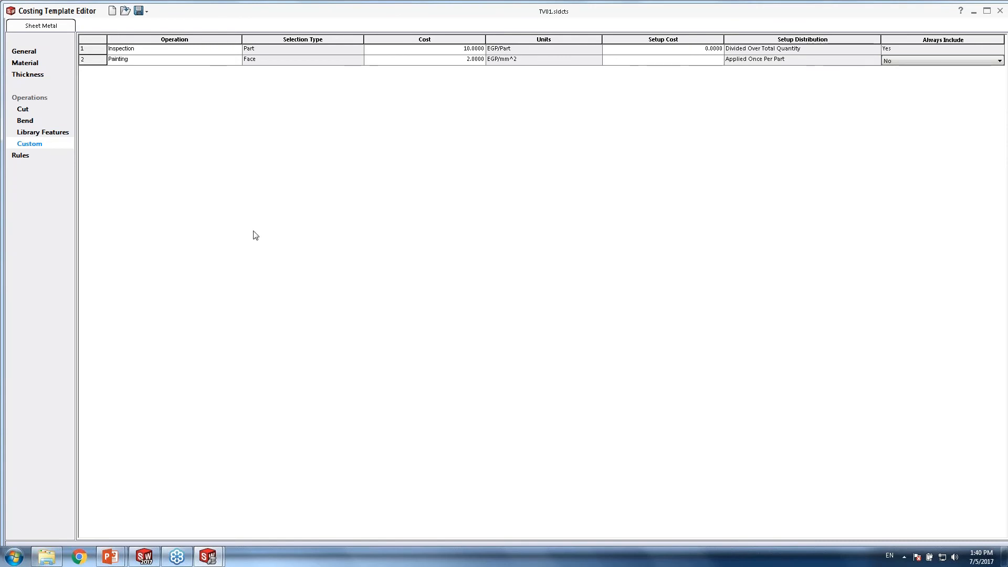
{"action": "left_click", "coordinate": [147, 11]}
{"action": "left_click", "coordinate": [156, 21]}
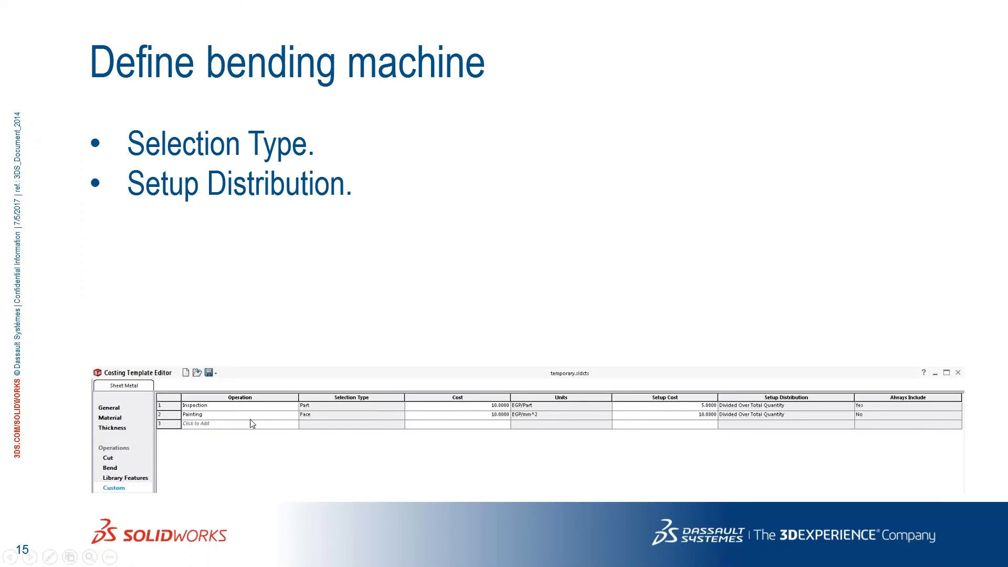
Switch to the Shelf part in SOLIDWORKS and apply the local costing template TV01 to its cost estimate
{"action": "key", "text": "super+Tab"}
{"action": "left_click", "coordinate": [332, 261]}
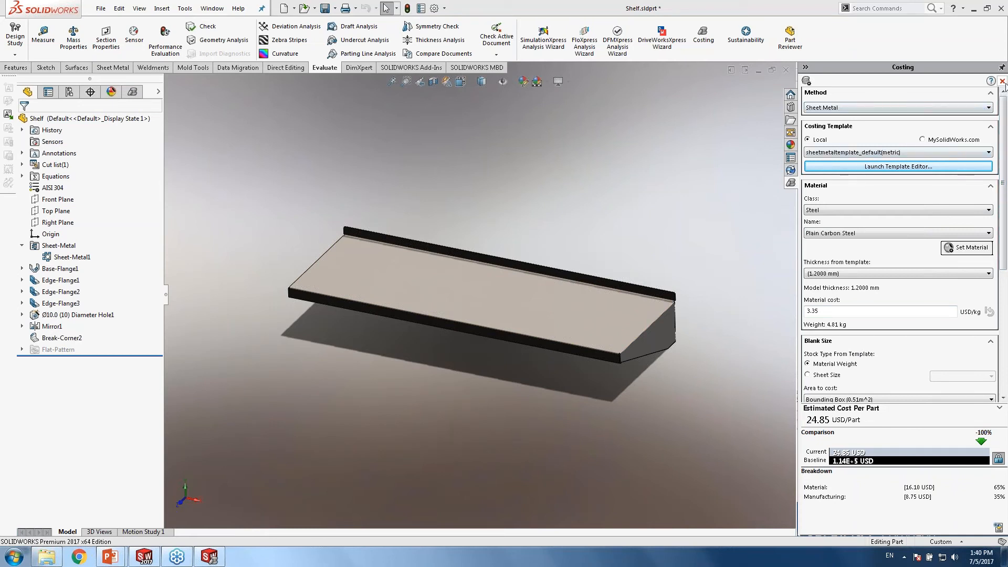
{"action": "left_click", "coordinate": [885, 153]}
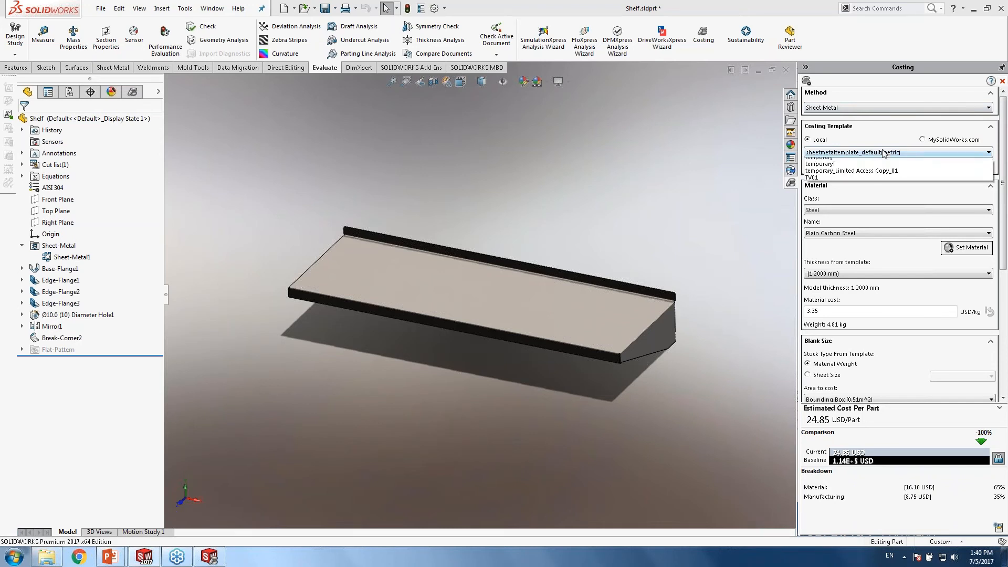
{"action": "left_click", "coordinate": [818, 217]}
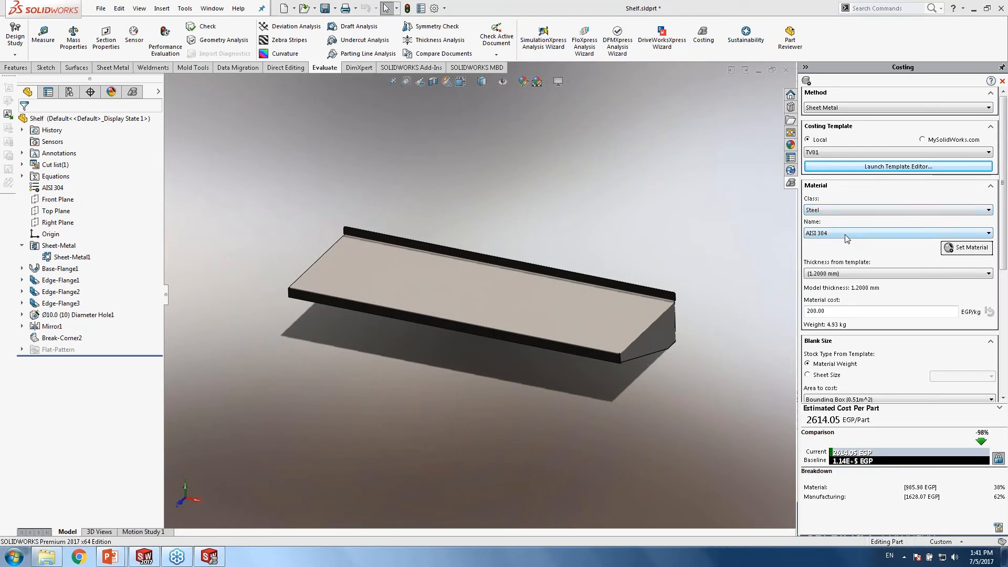
{"action": "left_click", "coordinate": [839, 274]}
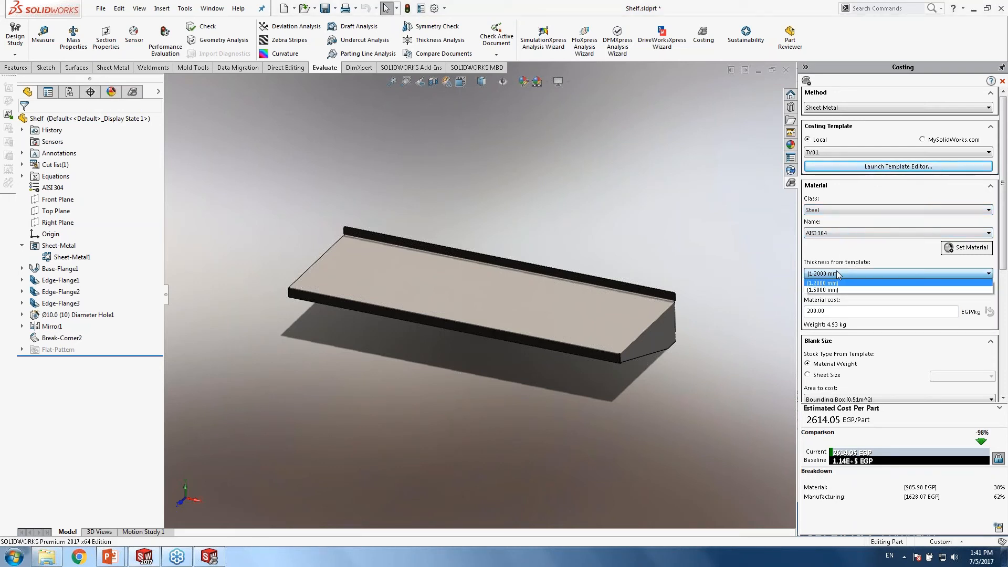
{"action": "left_click", "coordinate": [839, 274]}
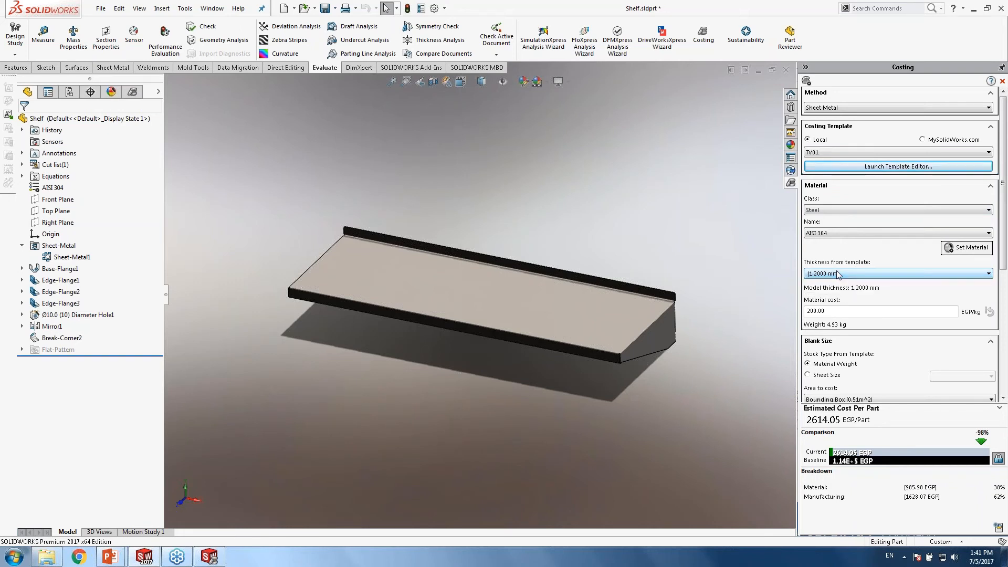
{"action": "key", "text": "Tab"}
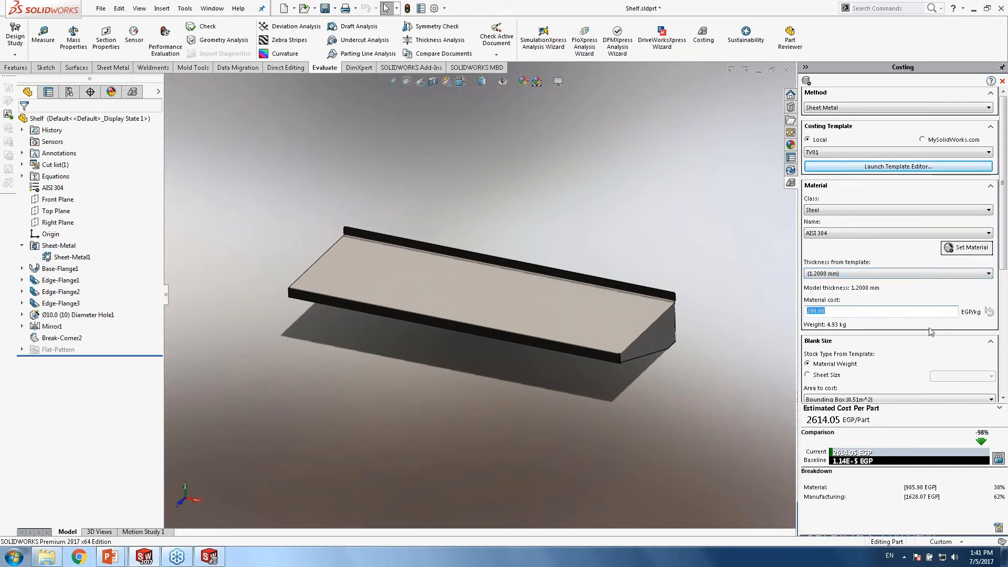
Change the blank's stock type to Sheet Size and release the cost baseline to compare against the previous estimate
{"action": "left_click", "coordinate": [1002, 183]}
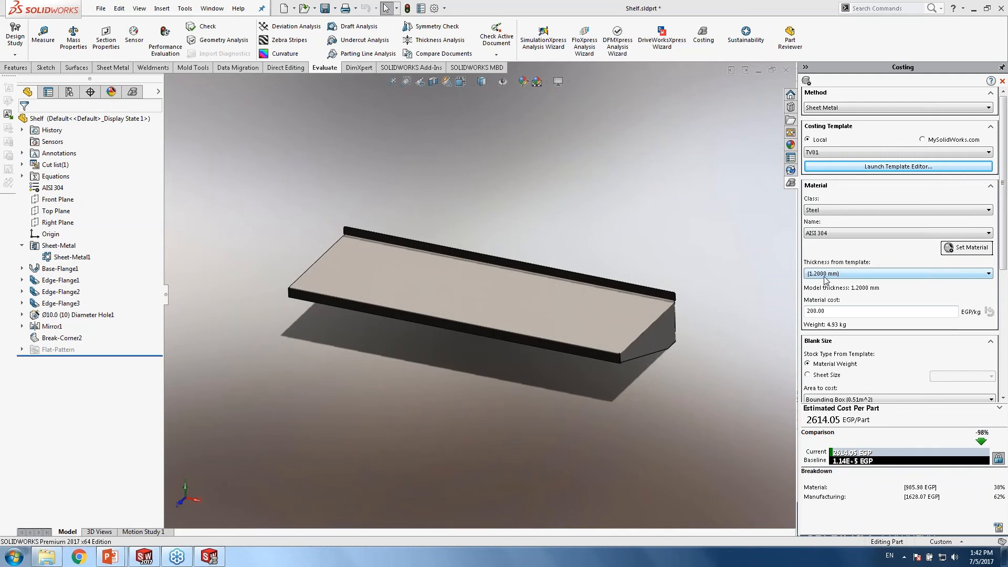
{"action": "scroll", "coordinate": [1004, 258], "scroll_direction": "down", "scroll_amount": 3}
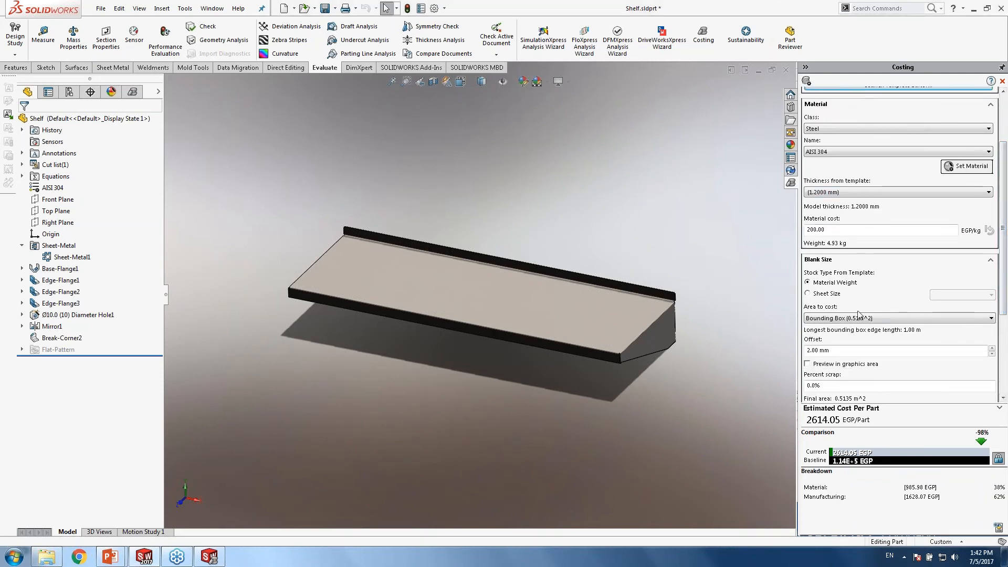
{"action": "left_click", "coordinate": [809, 293]}
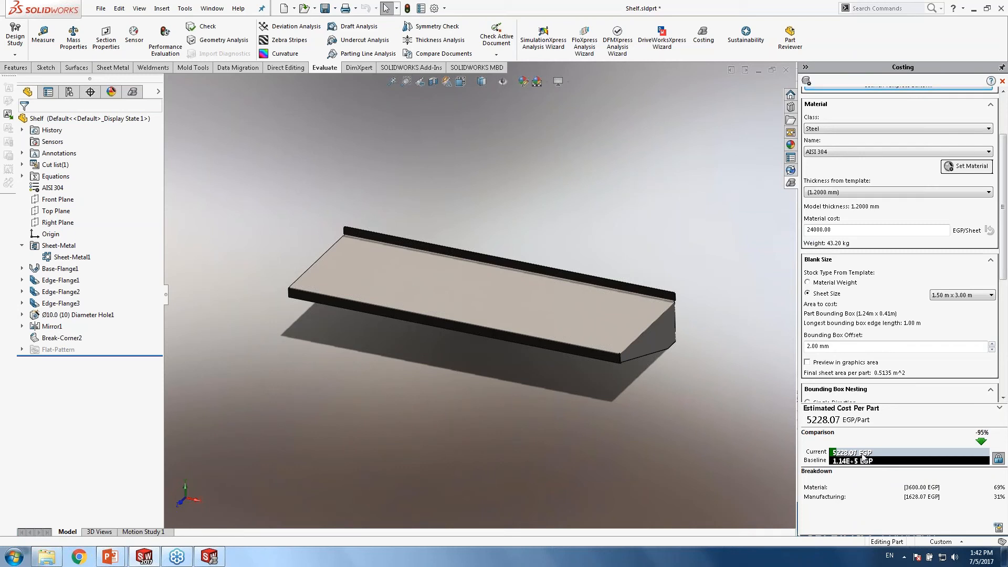
{"action": "left_click", "coordinate": [998, 459]}
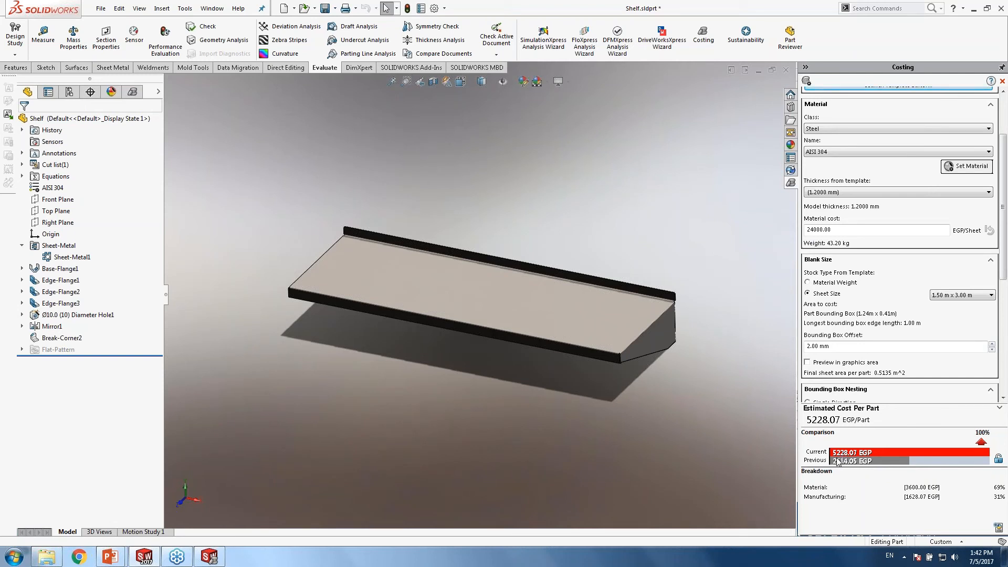
Turn on the graphics area preview of the blank's bounding box
{"action": "left_click_drag", "start_coordinate": [1003, 263], "coordinate": [1003, 293]}
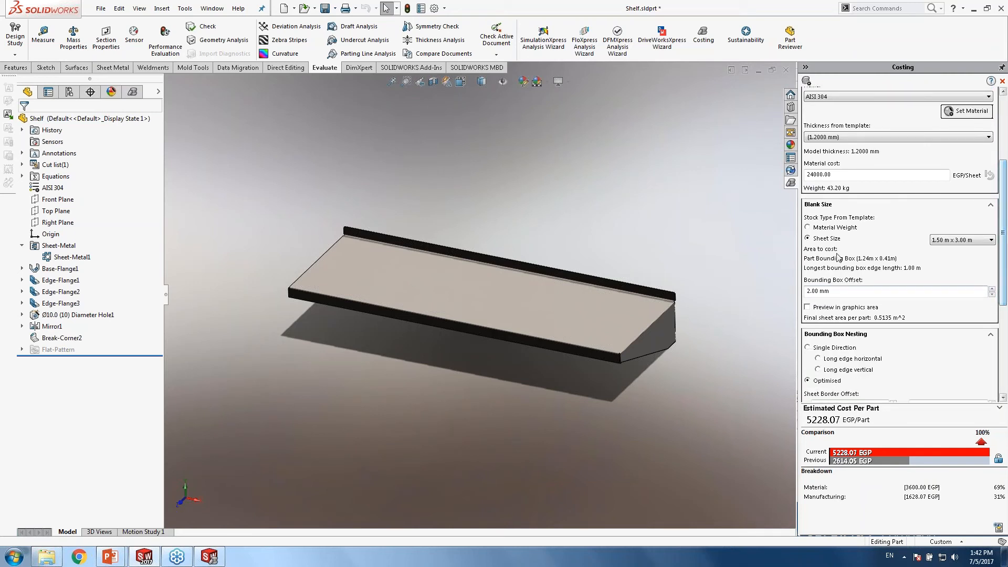
{"action": "left_click_drag", "start_coordinate": [1004, 279], "coordinate": [1004, 323]}
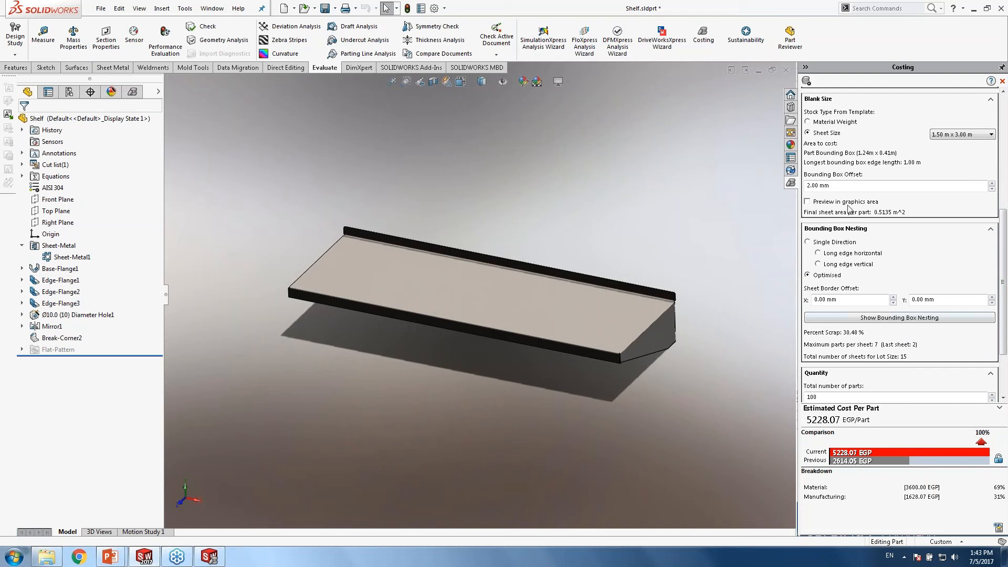
{"action": "left_click", "coordinate": [808, 202]}
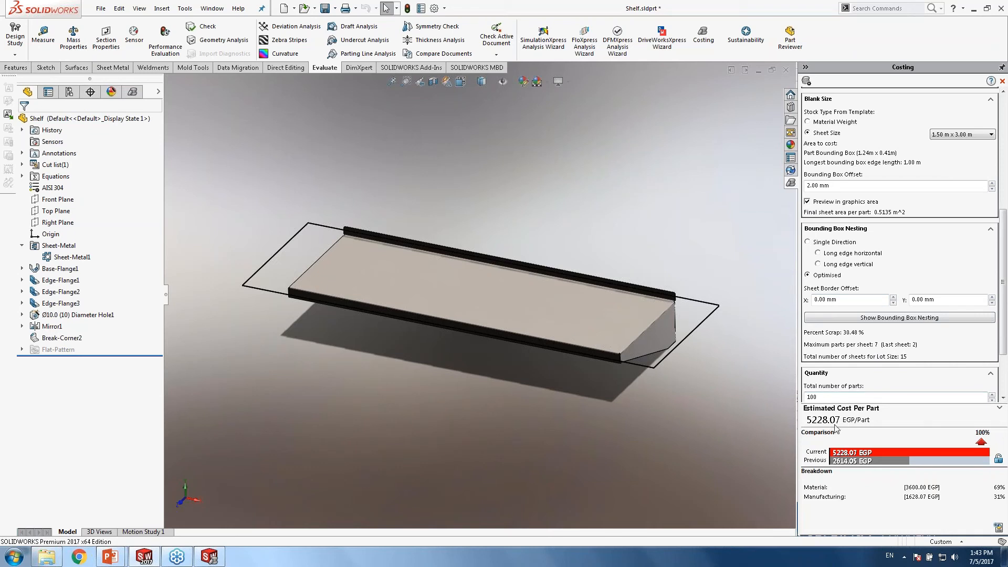
Set the total number of parts to 1 in the cost estimate's quantity settings
{"action": "scroll", "coordinate": [893, 331], "scroll_direction": "down", "scroll_amount": 2}
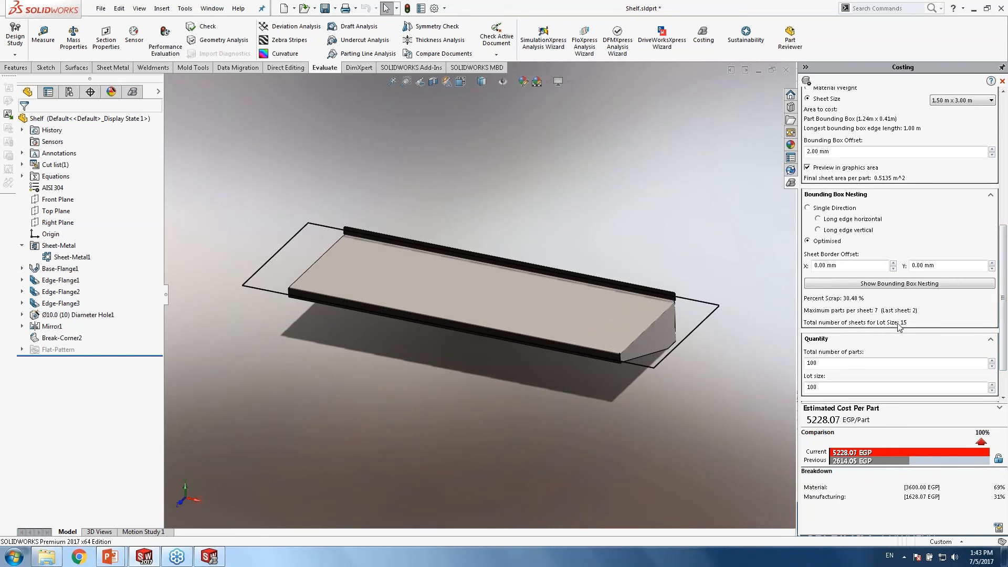
{"action": "left_click_drag", "start_coordinate": [826, 363], "coordinate": [769, 365]}
{"action": "type", "text": "1"}
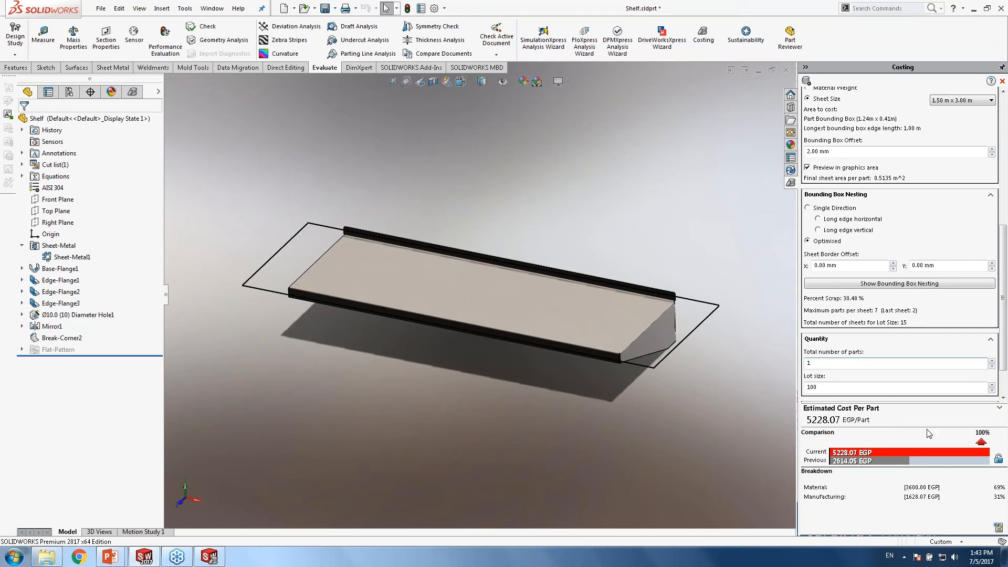
{"action": "key", "text": "Tab"}
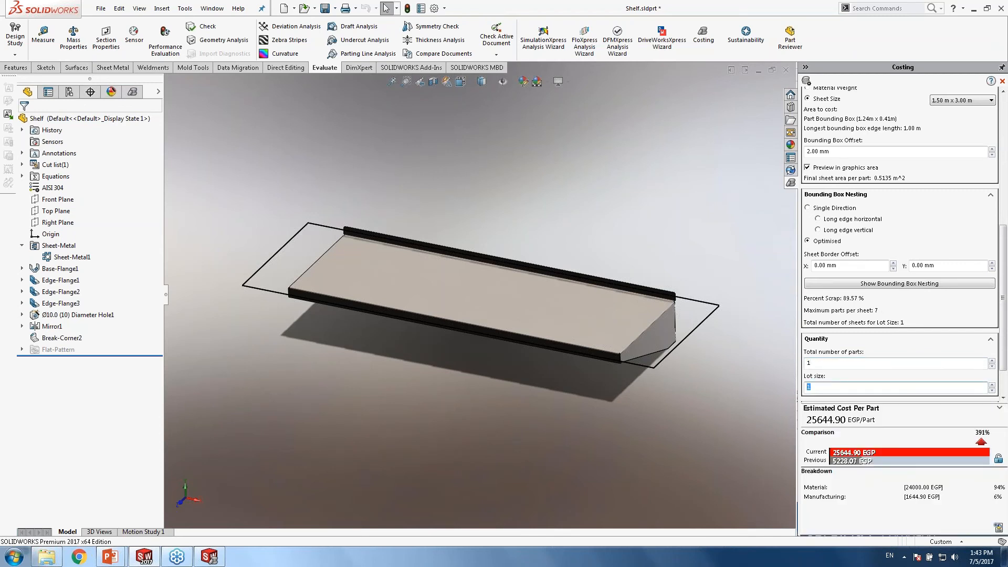
Preview how the bounding box of a single part nests on the 1.50 m x 3.00 m sheet, and close the preview
{"action": "left_click", "coordinate": [828, 364]}
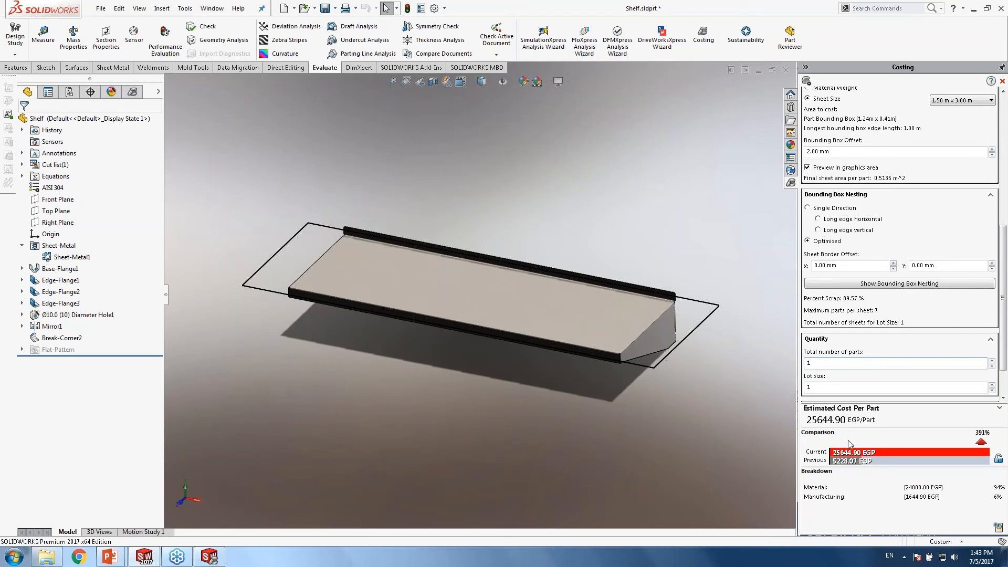
{"action": "left_click", "coordinate": [809, 363]}
{"action": "left_click_drag", "start_coordinate": [1005, 333], "coordinate": [1005, 304]}
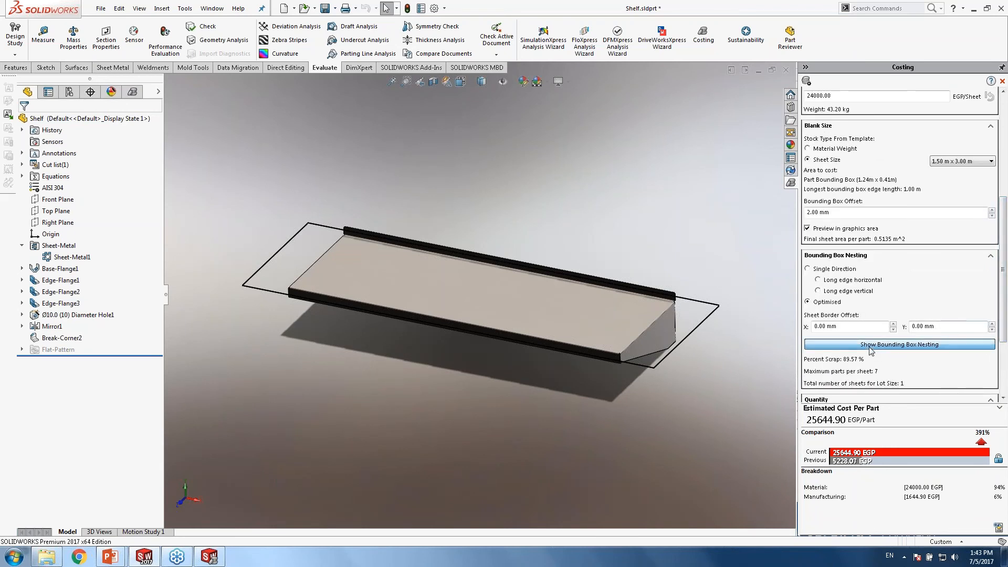
{"action": "left_click", "coordinate": [871, 345]}
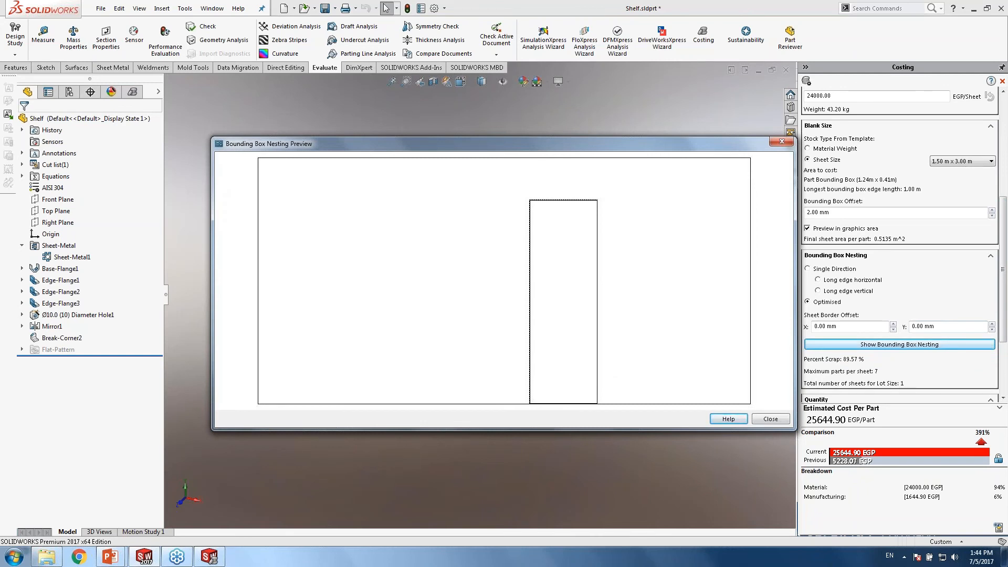
{"action": "left_click_drag", "start_coordinate": [575, 429], "coordinate": [575, 453]}
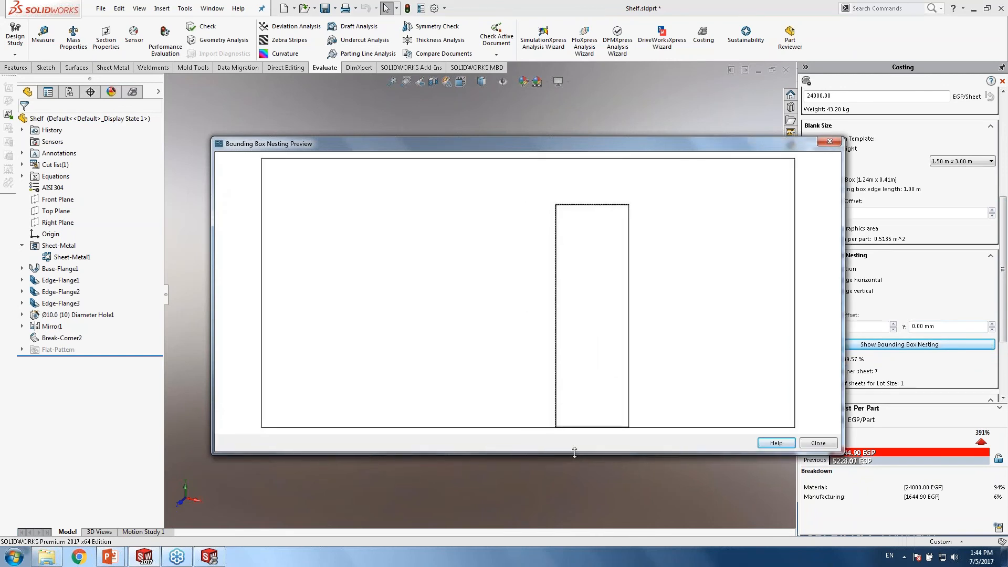
{"action": "left_click", "coordinate": [821, 443]}
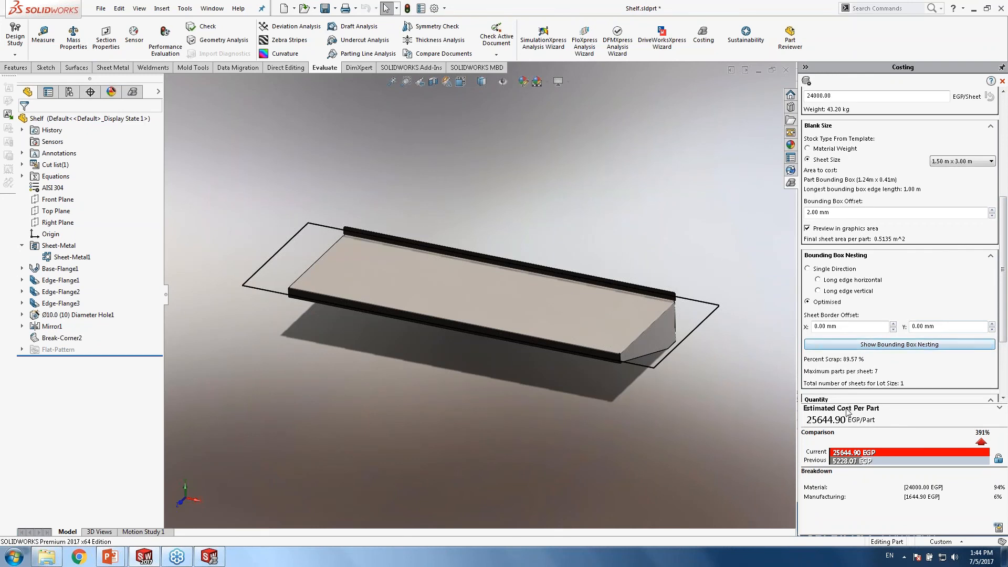
Set the total number of parts to 7 in the cost estimate's quantity settings
{"action": "left_click_drag", "start_coordinate": [1005, 306], "coordinate": [1004, 347]}
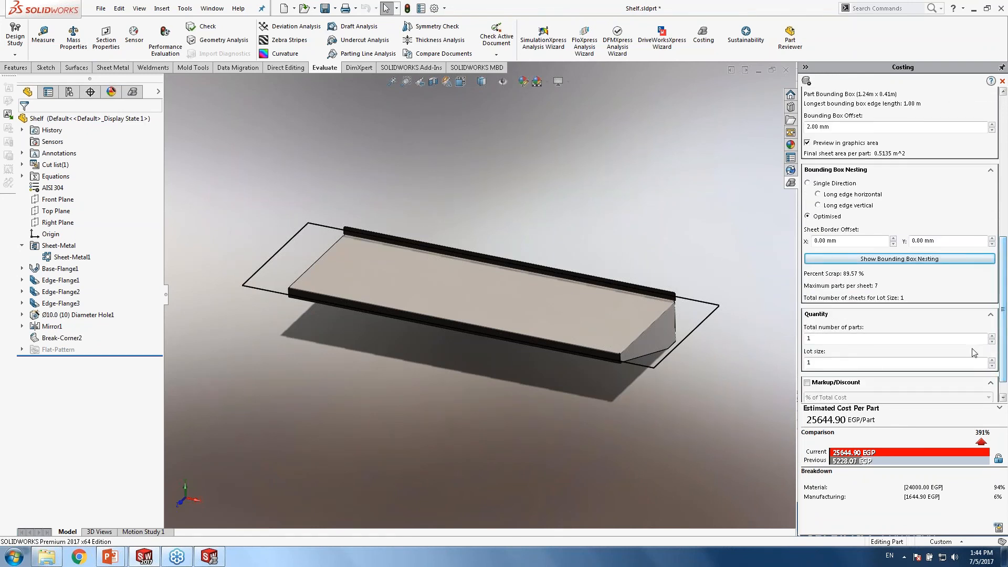
{"action": "left_click", "coordinate": [826, 339]}
{"action": "left_click_drag", "start_coordinate": [827, 339], "coordinate": [804, 338]}
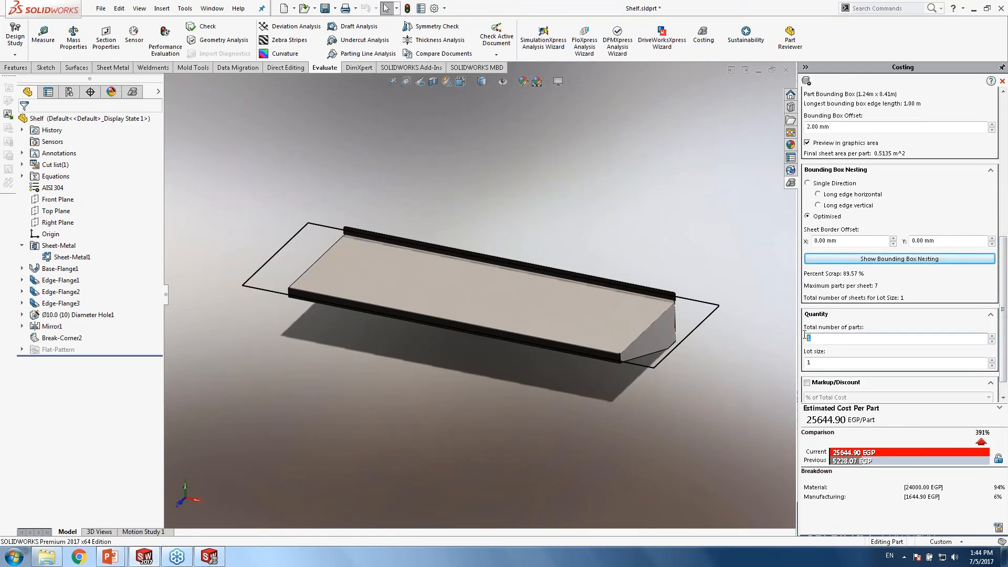
{"action": "type", "text": "7"}
{"action": "key", "text": "Tab"}
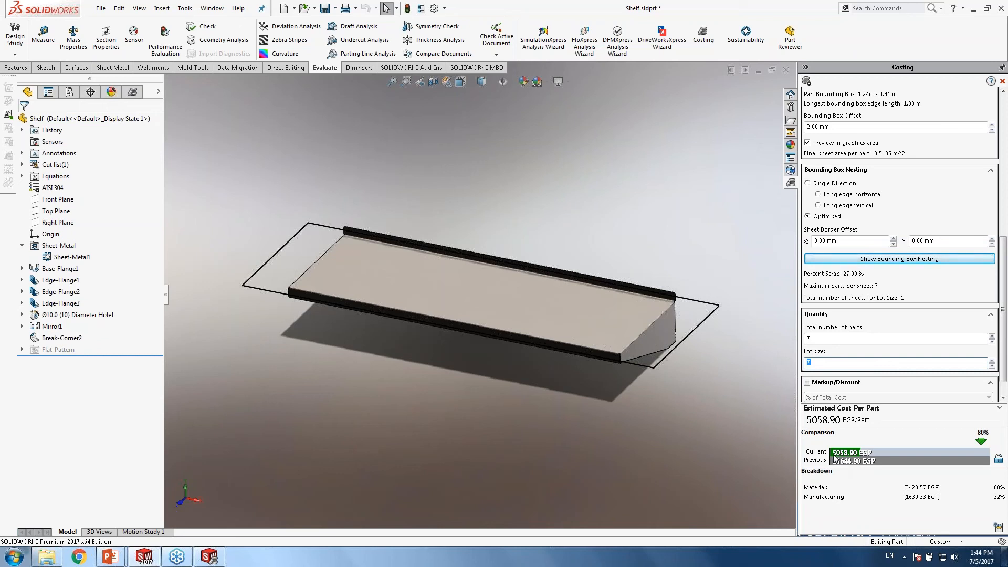
Examine the optimised bounding box nesting for seven parts and check the sheet border offset in X
{"action": "left_click", "coordinate": [841, 259]}
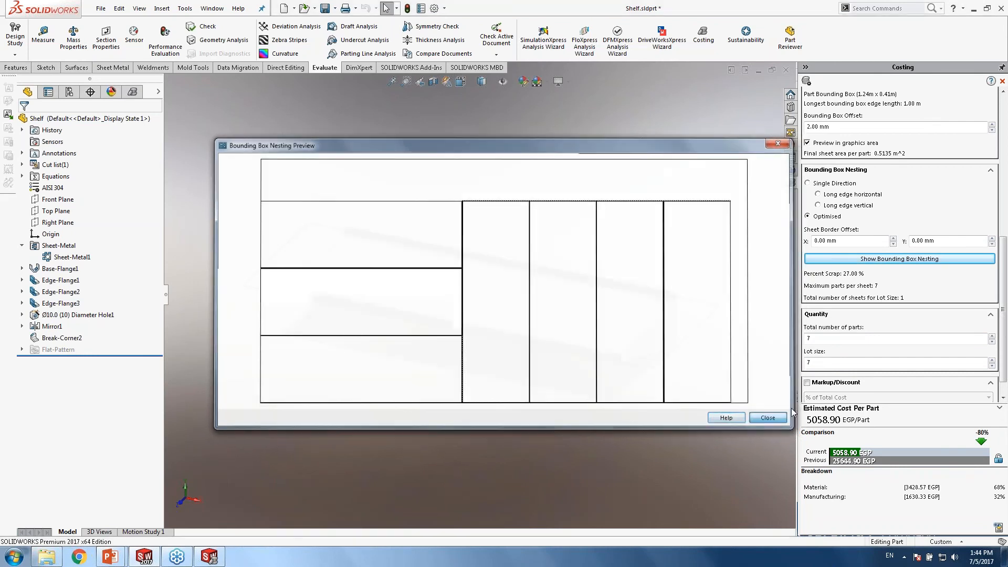
{"action": "left_click", "coordinate": [770, 420]}
{"action": "left_click_drag", "start_coordinate": [1004, 261], "coordinate": [1004, 229]}
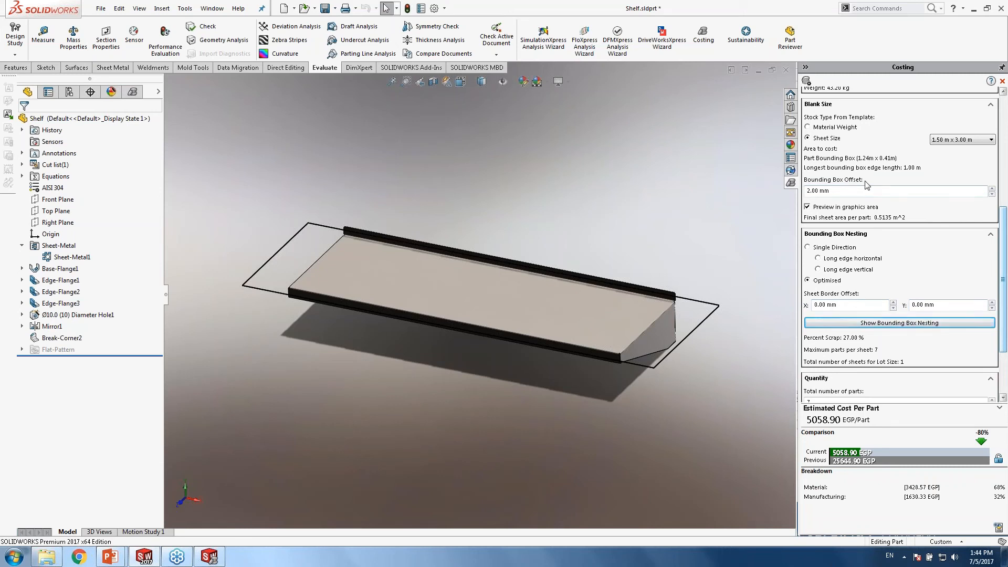
{"action": "left_click", "coordinate": [893, 324]}
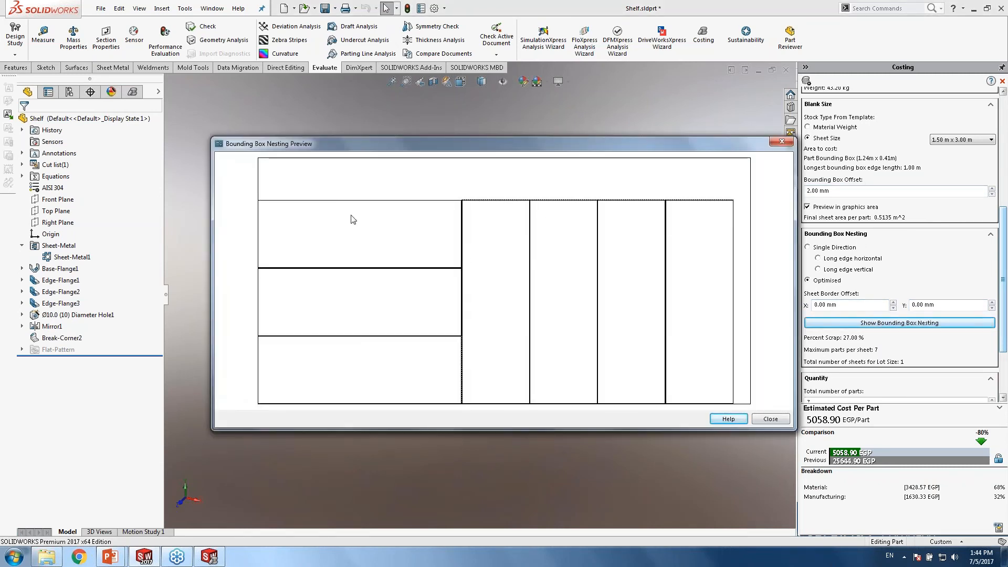
{"action": "left_click", "coordinate": [766, 420]}
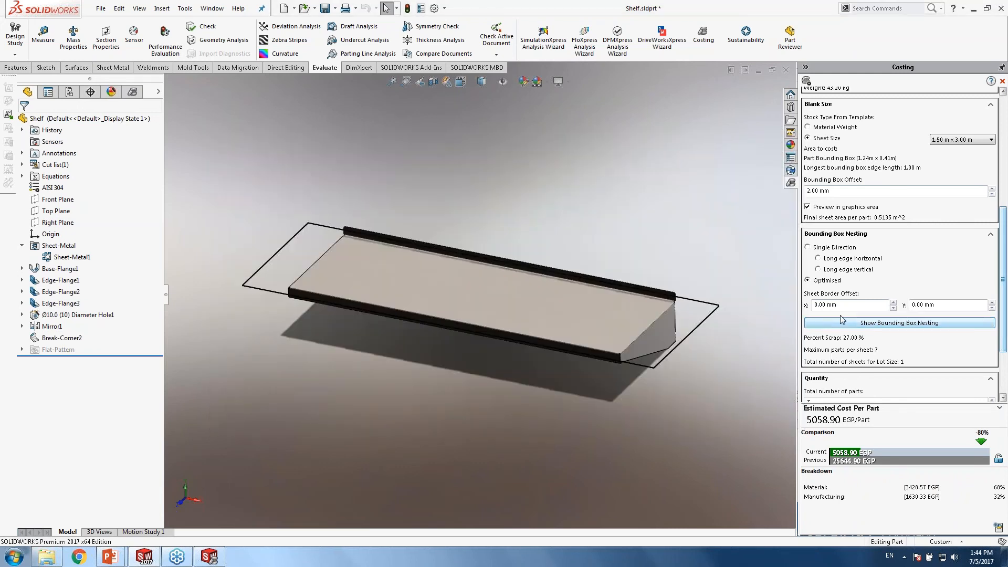
{"action": "double_click", "coordinate": [828, 305]}
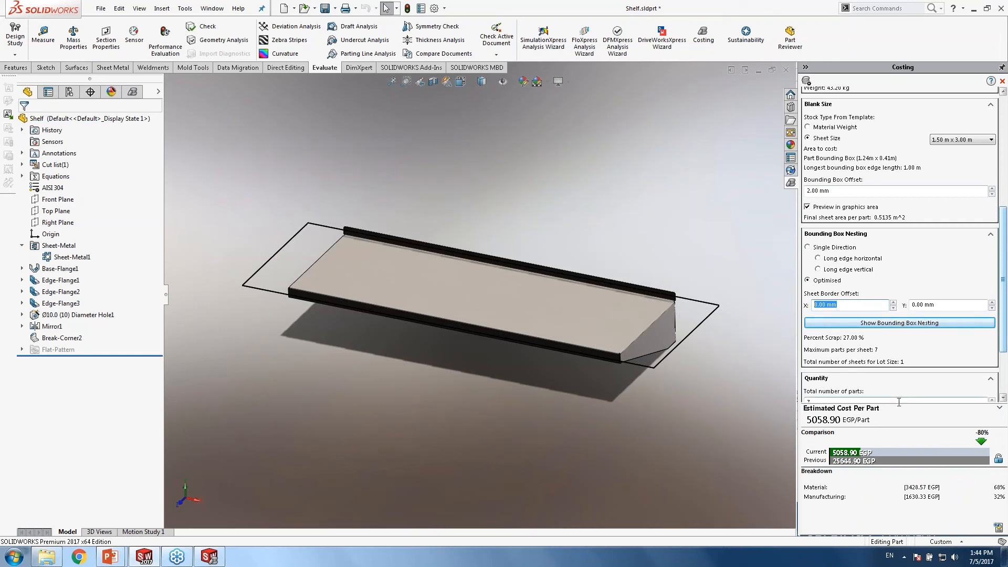
Open the costing report options and set up a detailed report generated as a Word document
{"action": "left_click_drag", "start_coordinate": [1004, 344], "coordinate": [1007, 198]}
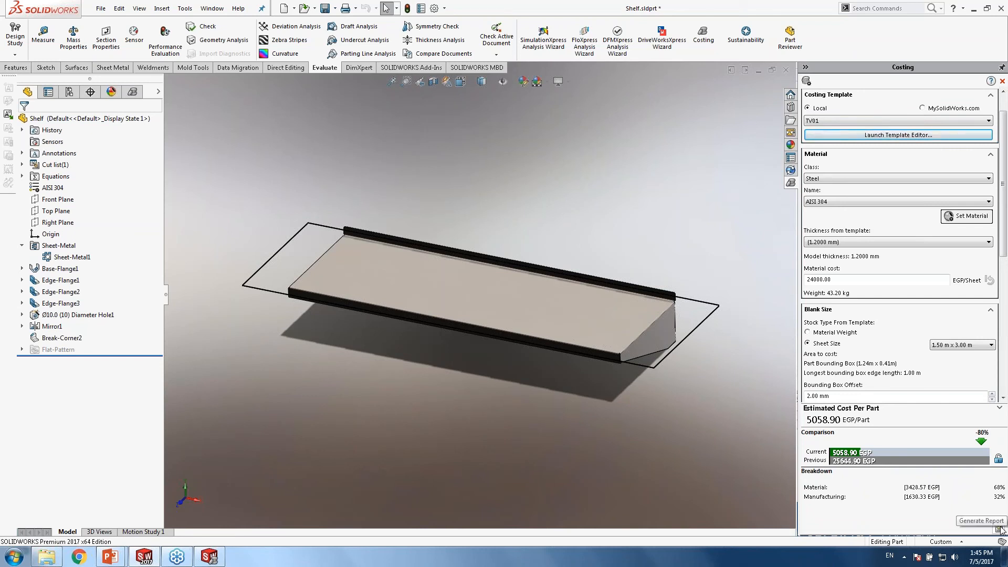
{"action": "left_click", "coordinate": [999, 529]}
{"action": "left_click", "coordinate": [999, 527]}
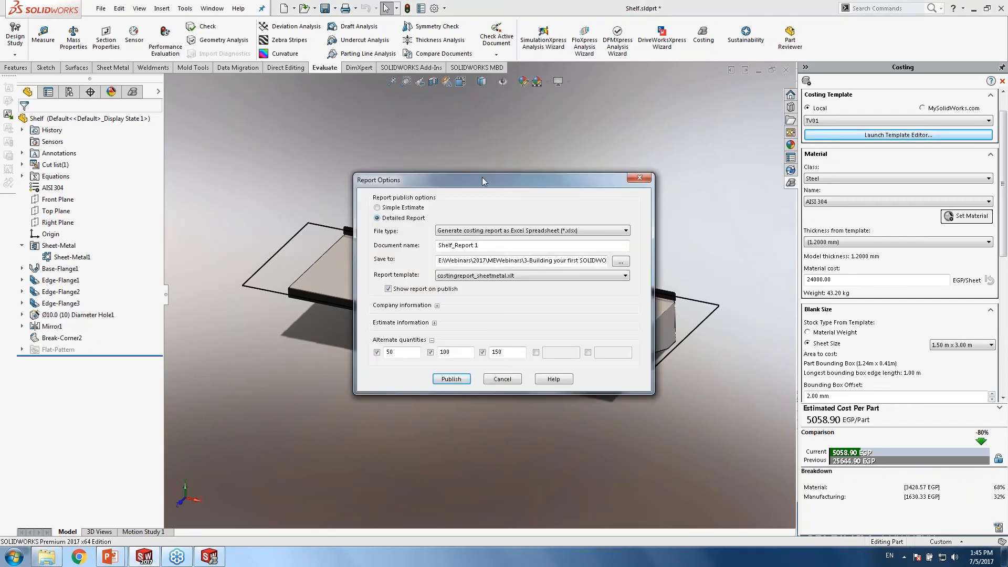
{"action": "left_click", "coordinate": [407, 209]}
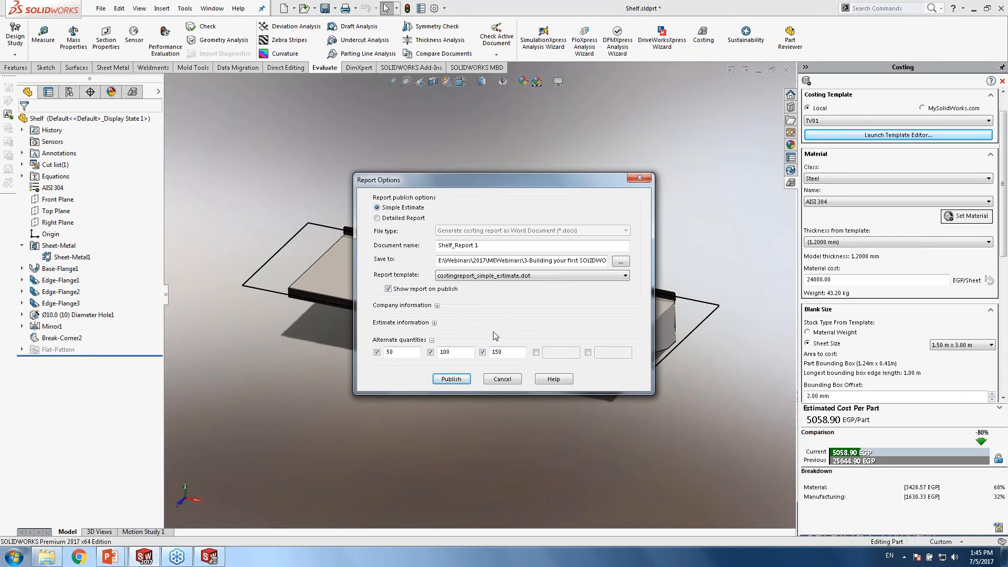
{"action": "left_click", "coordinate": [384, 218]}
{"action": "left_click", "coordinate": [456, 234]}
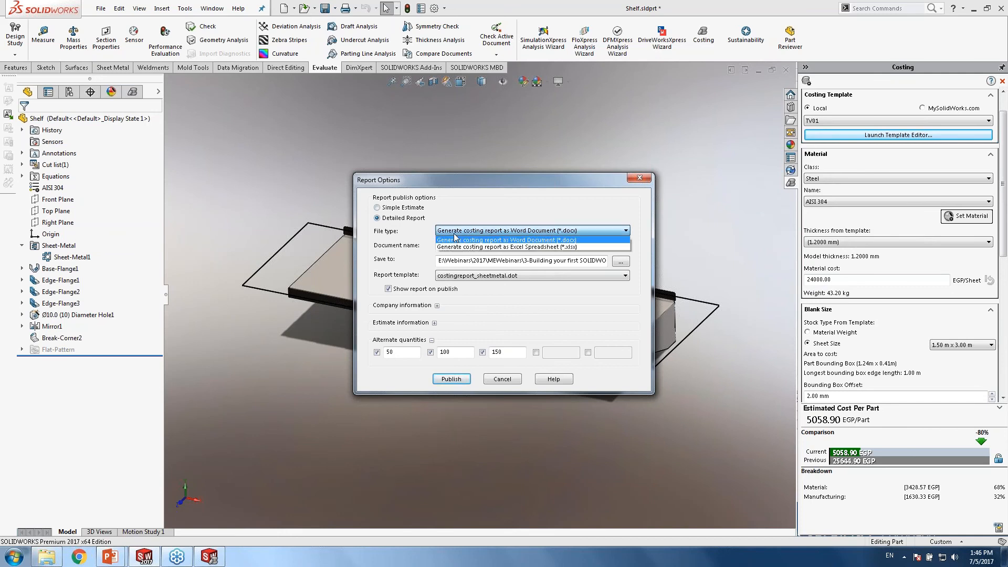
{"action": "left_click", "coordinate": [455, 240]}
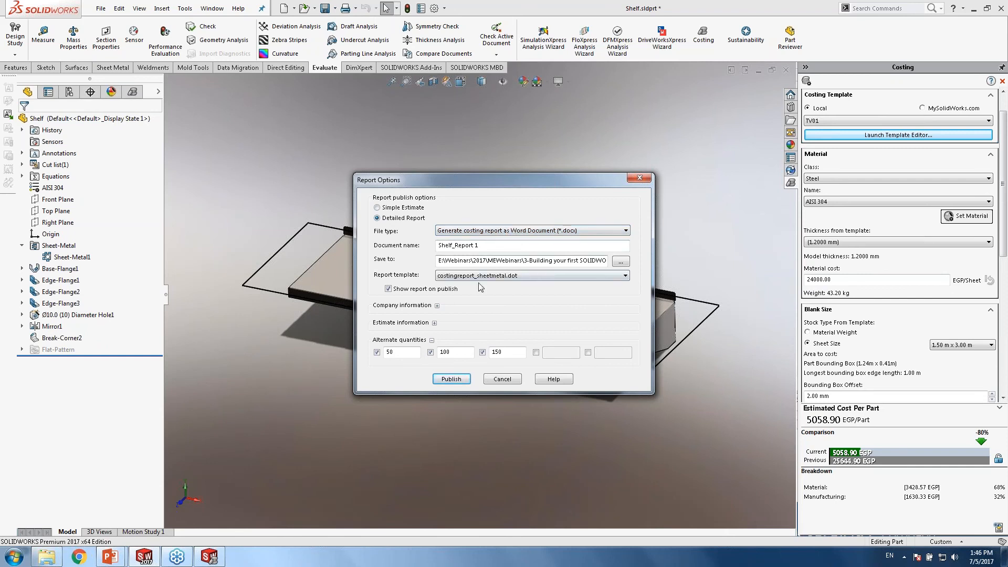
Review the report's alternate quantities, estimate information and company information fields, and publish the costing report
{"action": "double_click", "coordinate": [393, 353]}
{"action": "left_click", "coordinate": [400, 353]}
{"action": "double_click", "coordinate": [401, 353]}
{"action": "double_click", "coordinate": [501, 352]}
{"action": "left_click", "coordinate": [434, 323]}
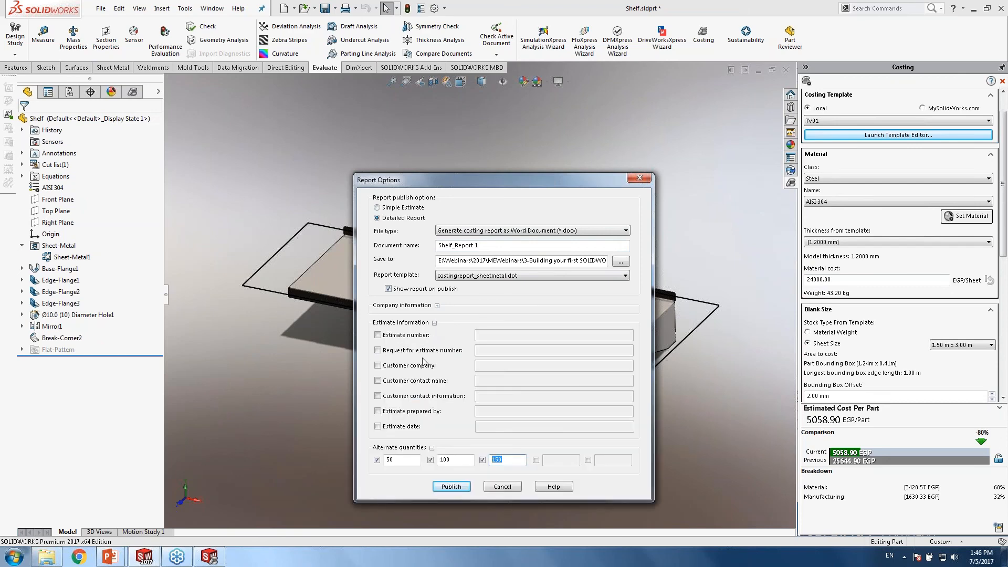
{"action": "left_click", "coordinate": [437, 306]}
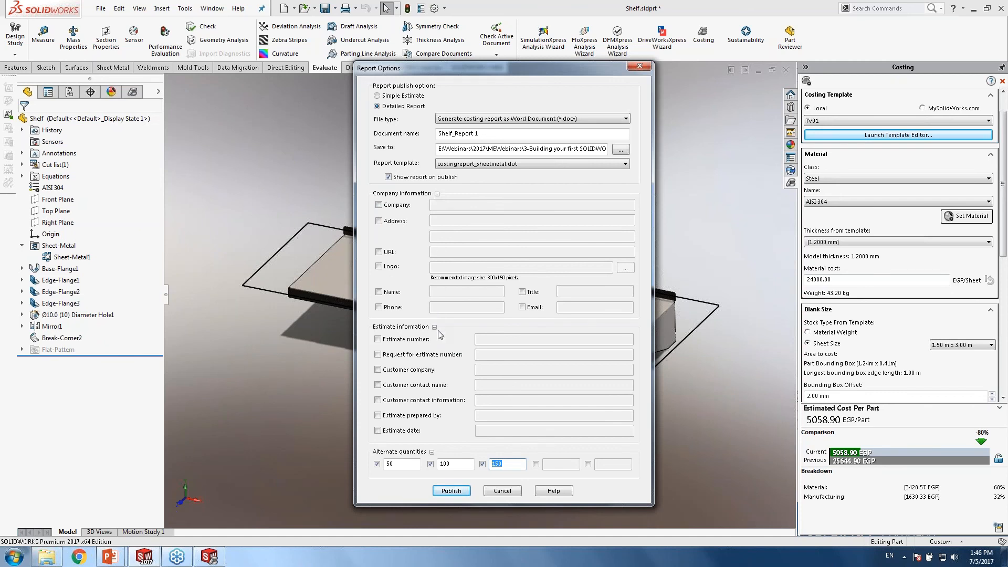
{"action": "left_click", "coordinate": [437, 193]}
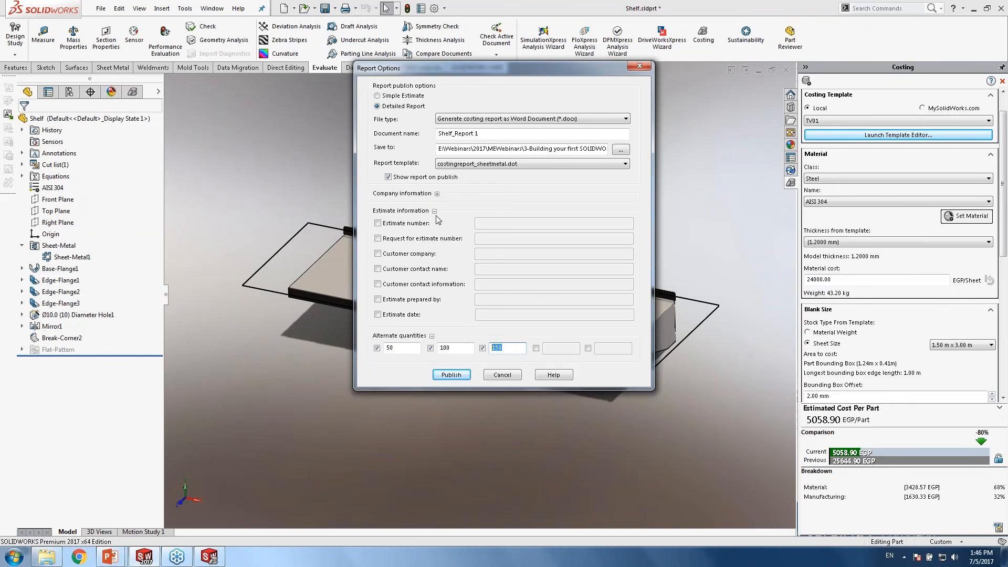
{"action": "left_click", "coordinate": [435, 212]}
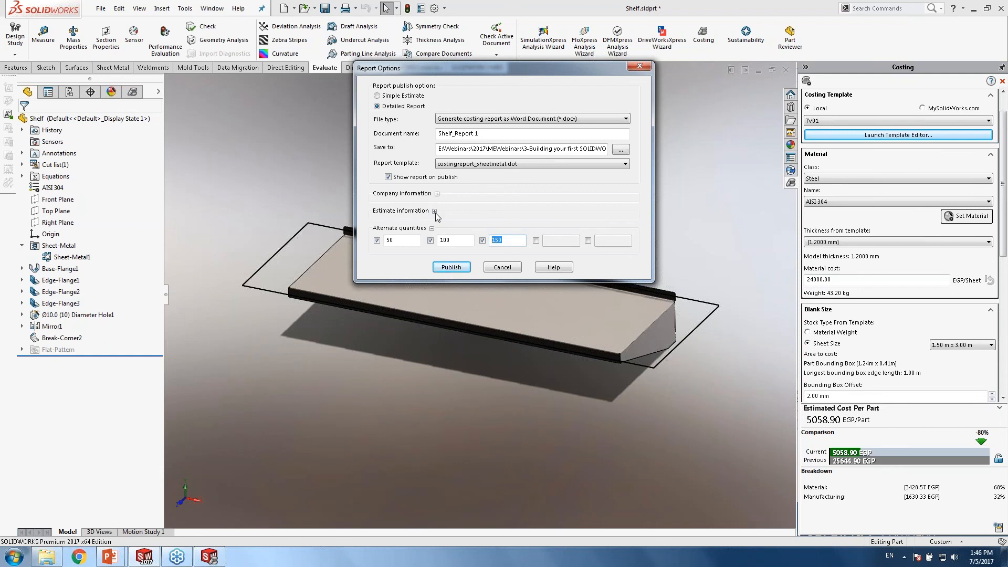
{"action": "left_click", "coordinate": [450, 267]}
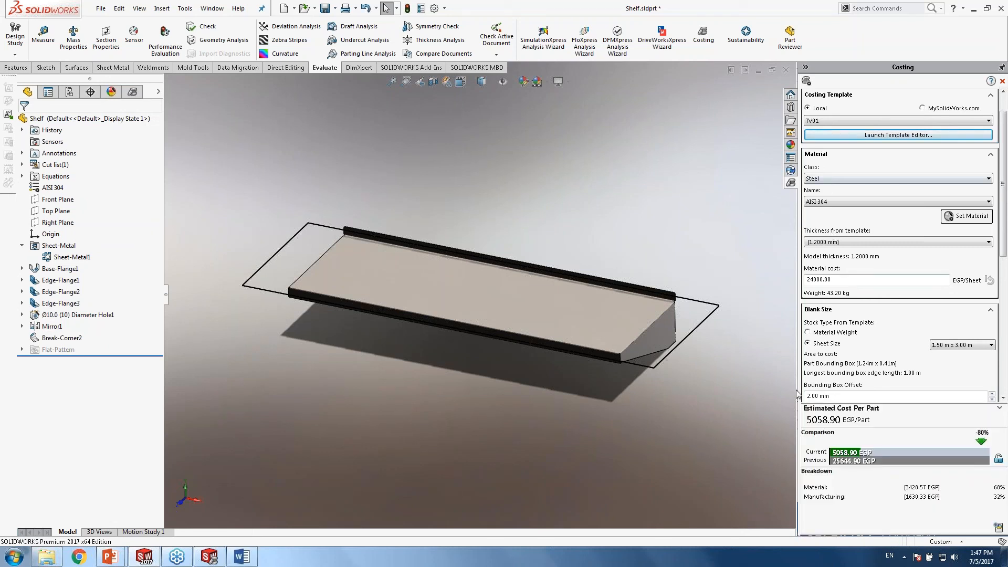
Switch to the published report in Word and examine the model details, quantities, estimated cost and cost breakdown
{"action": "left_click", "coordinate": [241, 556]}
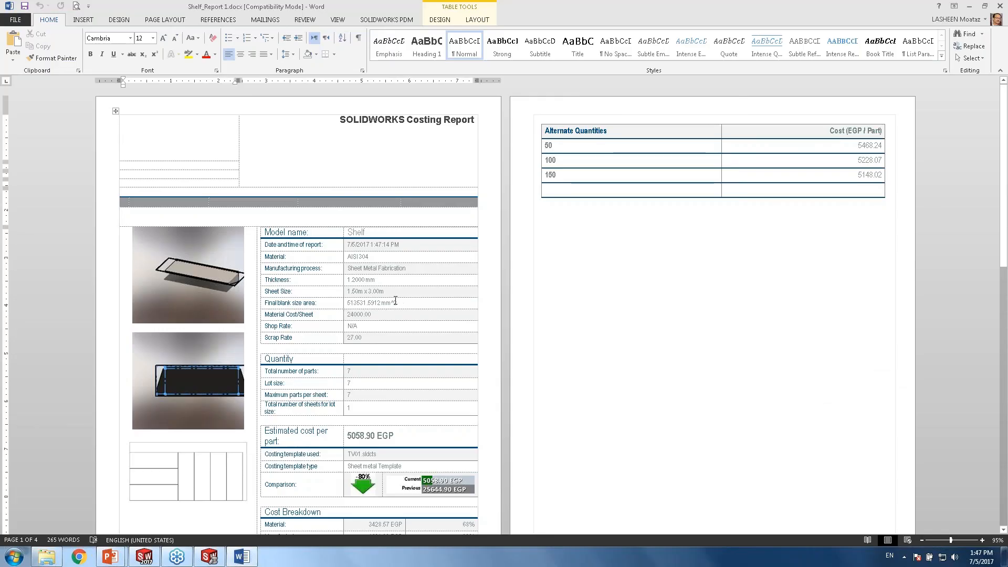
{"action": "scroll", "coordinate": [342, 282], "scroll_direction": "up", "scroll_amount": 5, "text": "ctrl"}
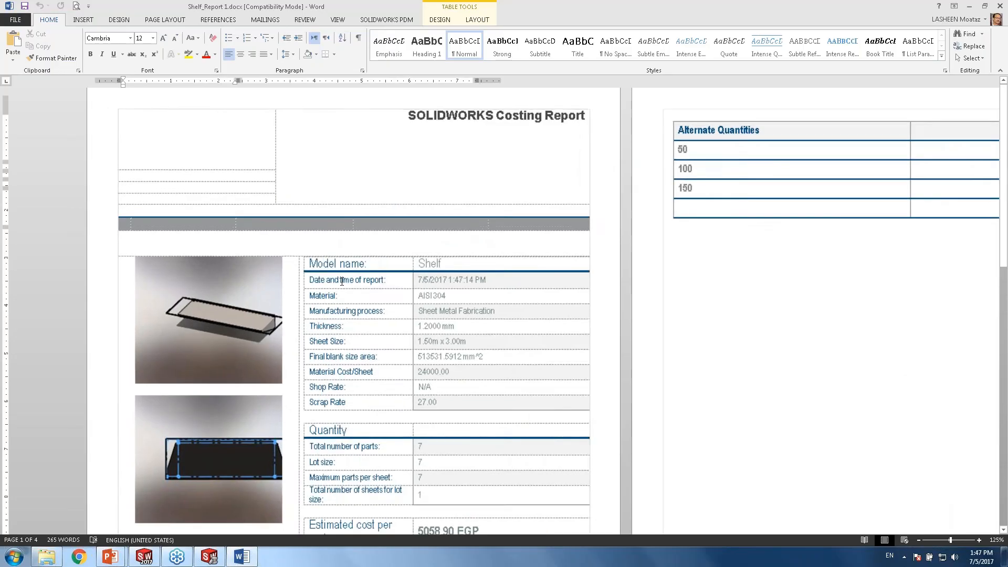
{"action": "scroll", "coordinate": [342, 282], "scroll_direction": "down", "scroll_amount": 3}
{"action": "scroll", "coordinate": [589, 241], "scroll_direction": "up", "scroll_amount": 2}
{"action": "scroll", "coordinate": [589, 241], "scroll_direction": "up", "scroll_amount": 2}
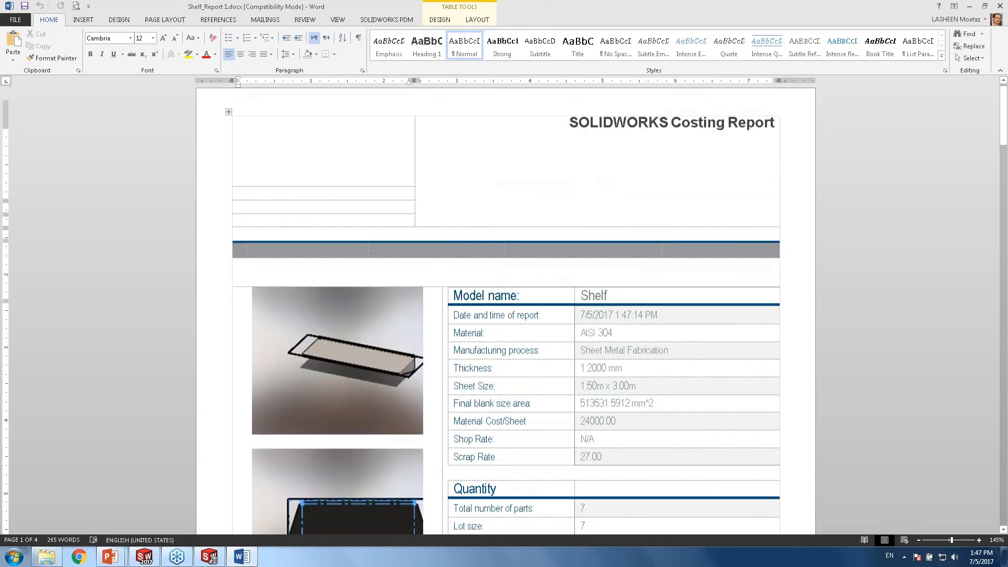
{"action": "scroll", "coordinate": [651, 206], "scroll_direction": "down", "scroll_amount": 3}
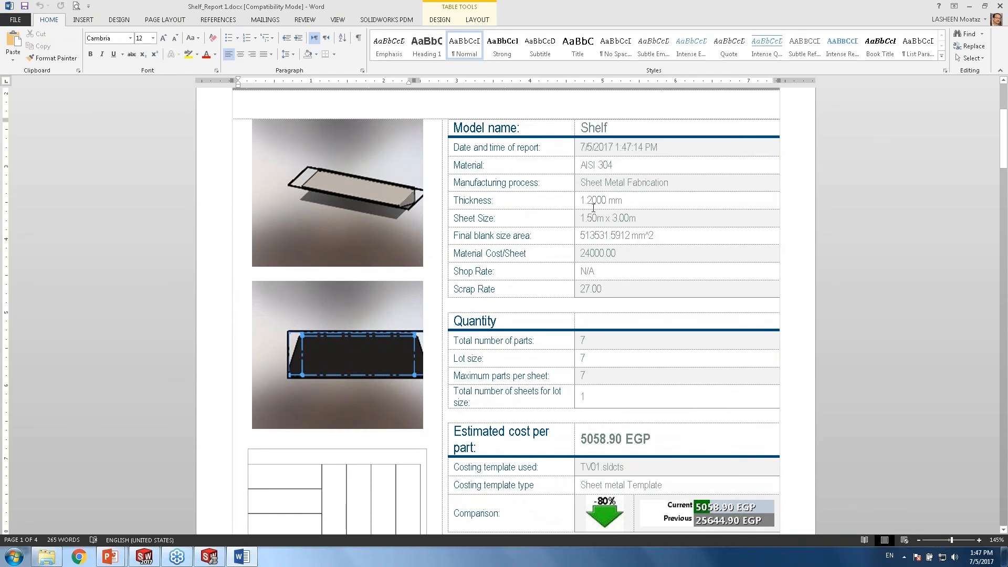
{"action": "scroll", "coordinate": [630, 262], "scroll_direction": "down", "scroll_amount": 2}
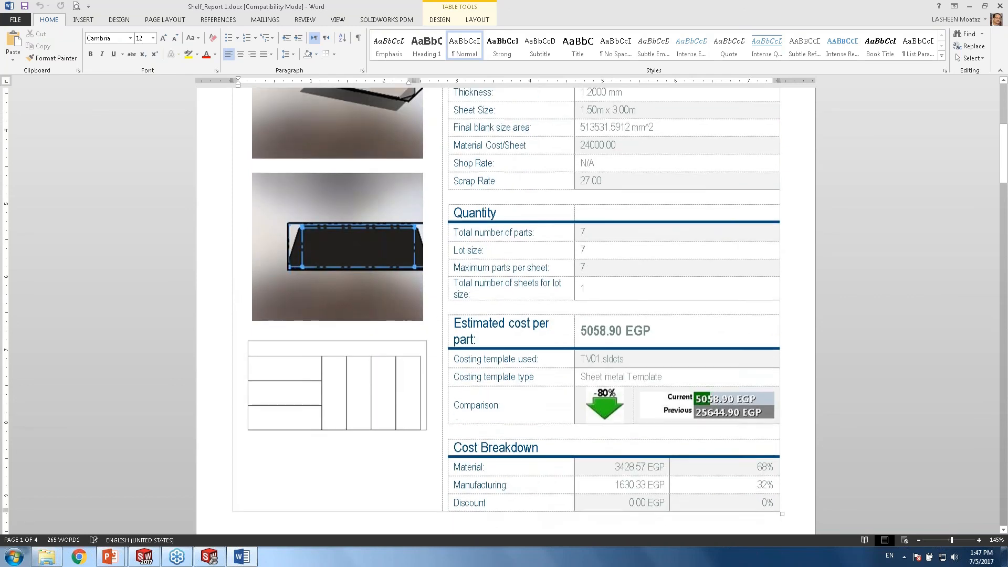
{"action": "scroll", "coordinate": [578, 291], "scroll_direction": "down", "scroll_amount": 1}
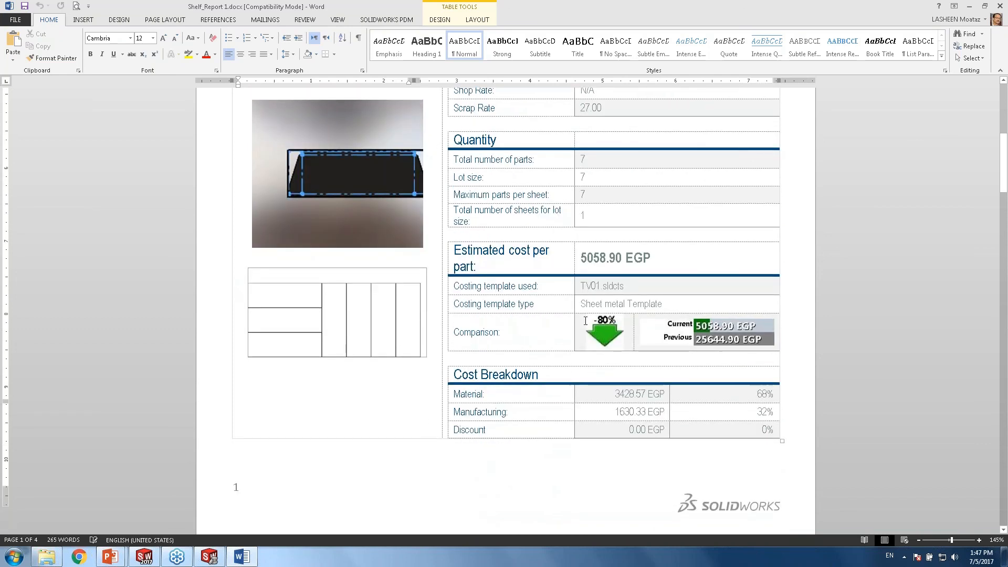
Examine the cost per part for the alternate quantities in the report, and close the Word document
{"action": "scroll", "coordinate": [586, 321], "scroll_direction": "down", "scroll_amount": 5}
{"action": "scroll", "coordinate": [266, 354], "scroll_direction": "down", "scroll_amount": 1}
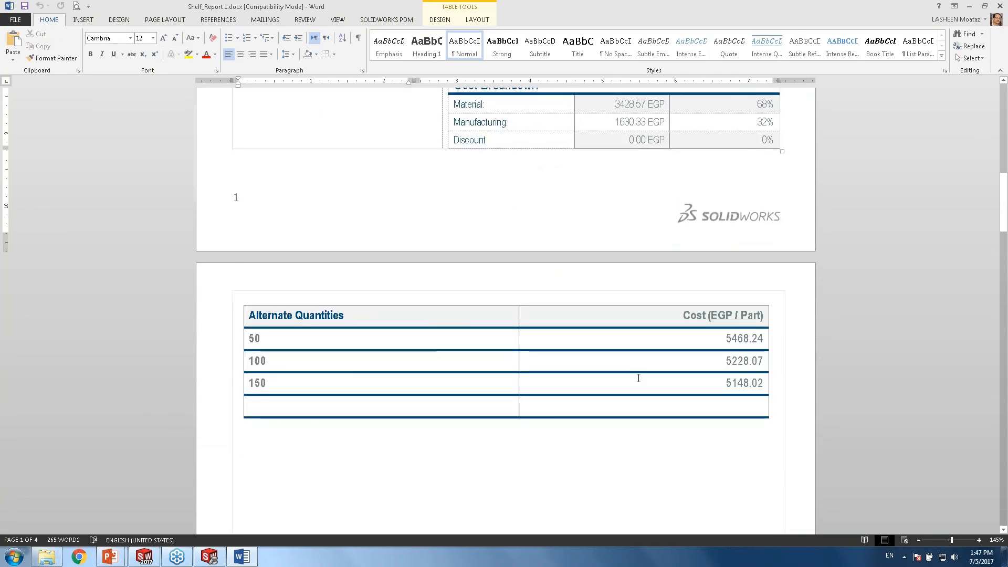
{"action": "left_click_drag", "start_coordinate": [251, 339], "coordinate": [288, 343]}
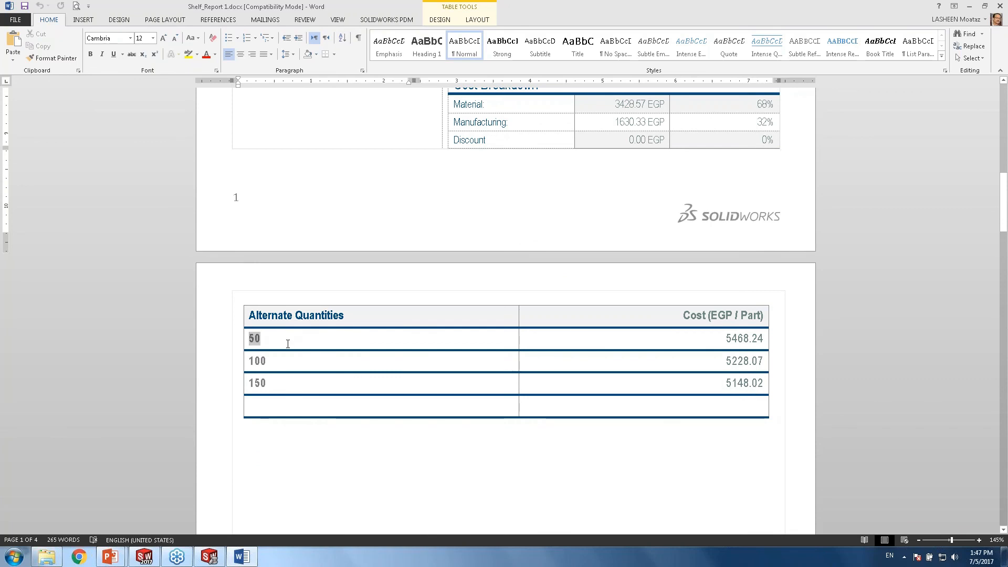
{"action": "left_click_drag", "start_coordinate": [289, 349], "coordinate": [289, 385]}
{"action": "left_click_drag", "start_coordinate": [714, 339], "coordinate": [714, 401]}
{"action": "left_click", "coordinate": [726, 339]}
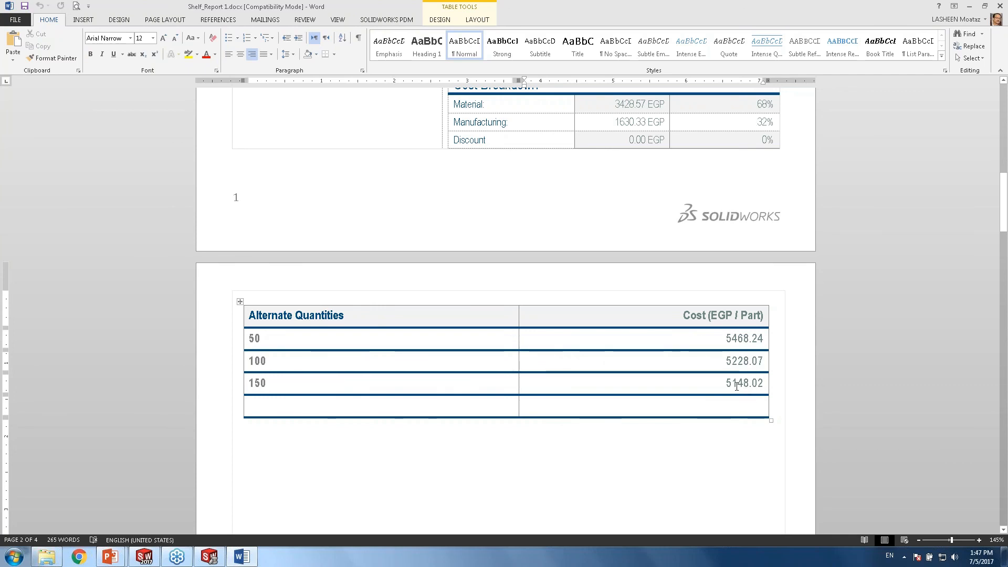
{"action": "left_click", "coordinate": [1001, 6]}
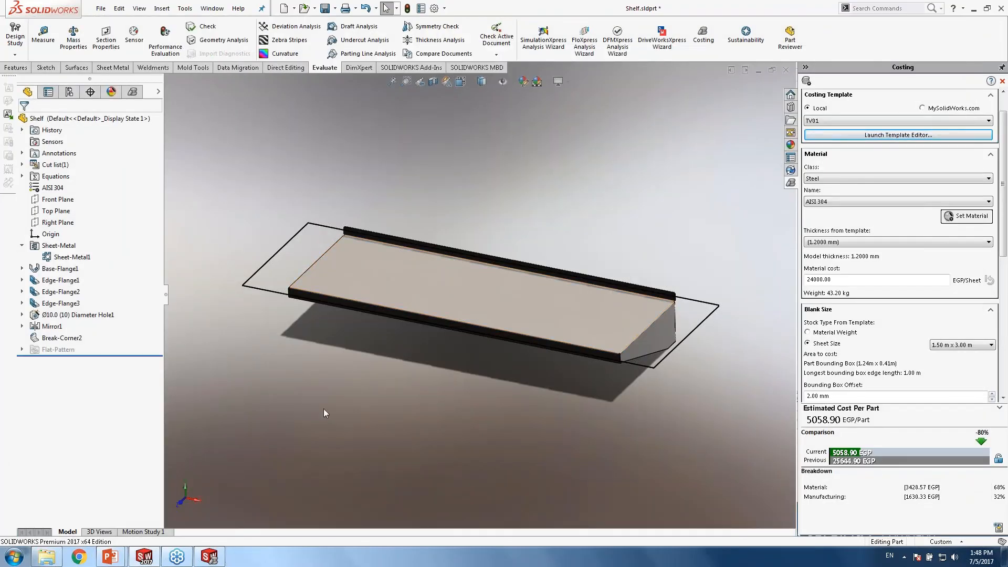
Switch to the PowerPoint slide show and advance to the Customizable Cost Reports slide
{"action": "key", "text": "super+Tab"}
{"action": "key", "text": "super+Tab"}
{"action": "key", "text": "Right"}
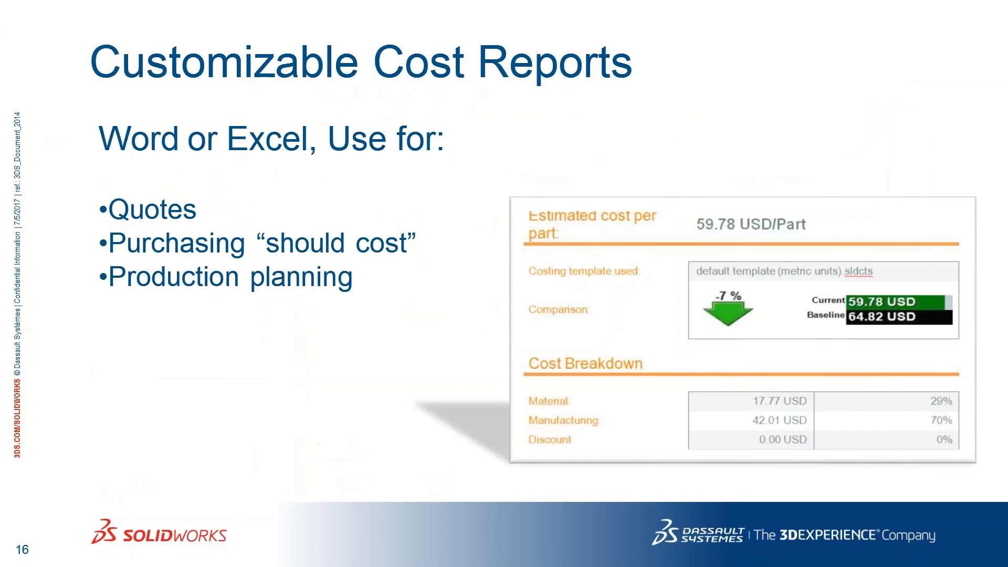